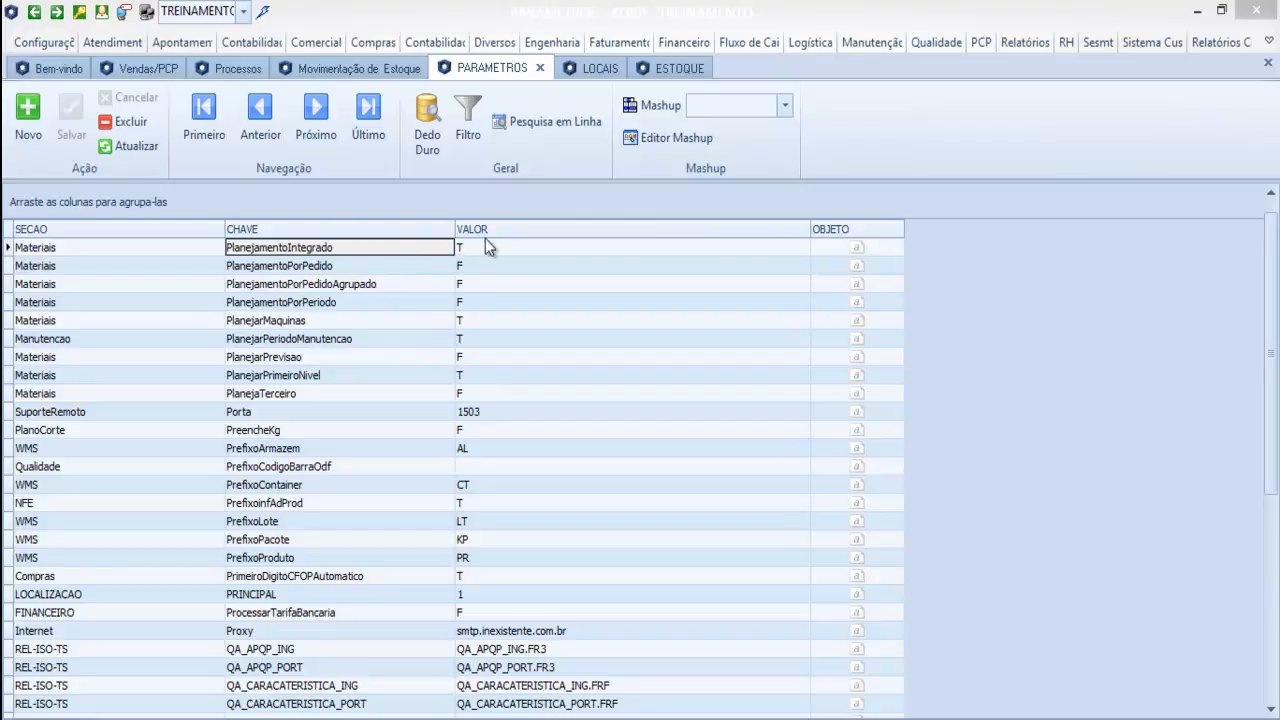
Close the PARAMETROS screen and compare the columns of the Seriado and Projeto planning views.
left_click(540, 68)
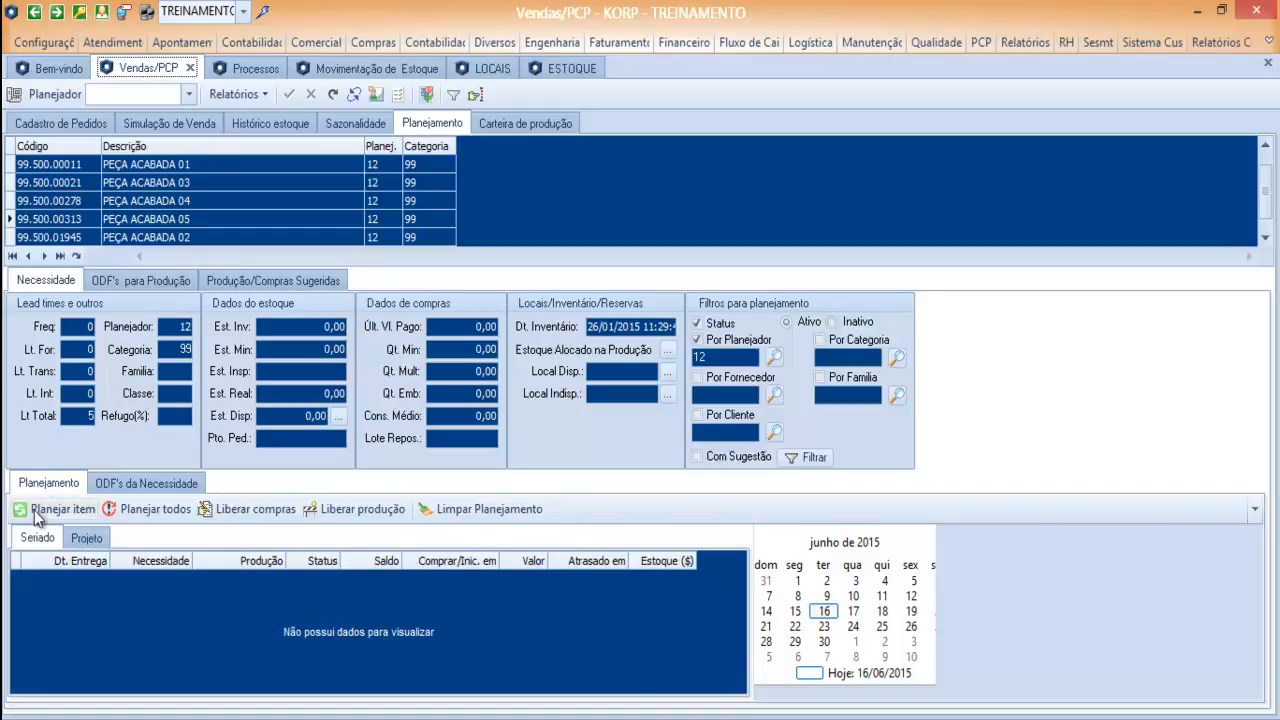
left_click(87, 541)
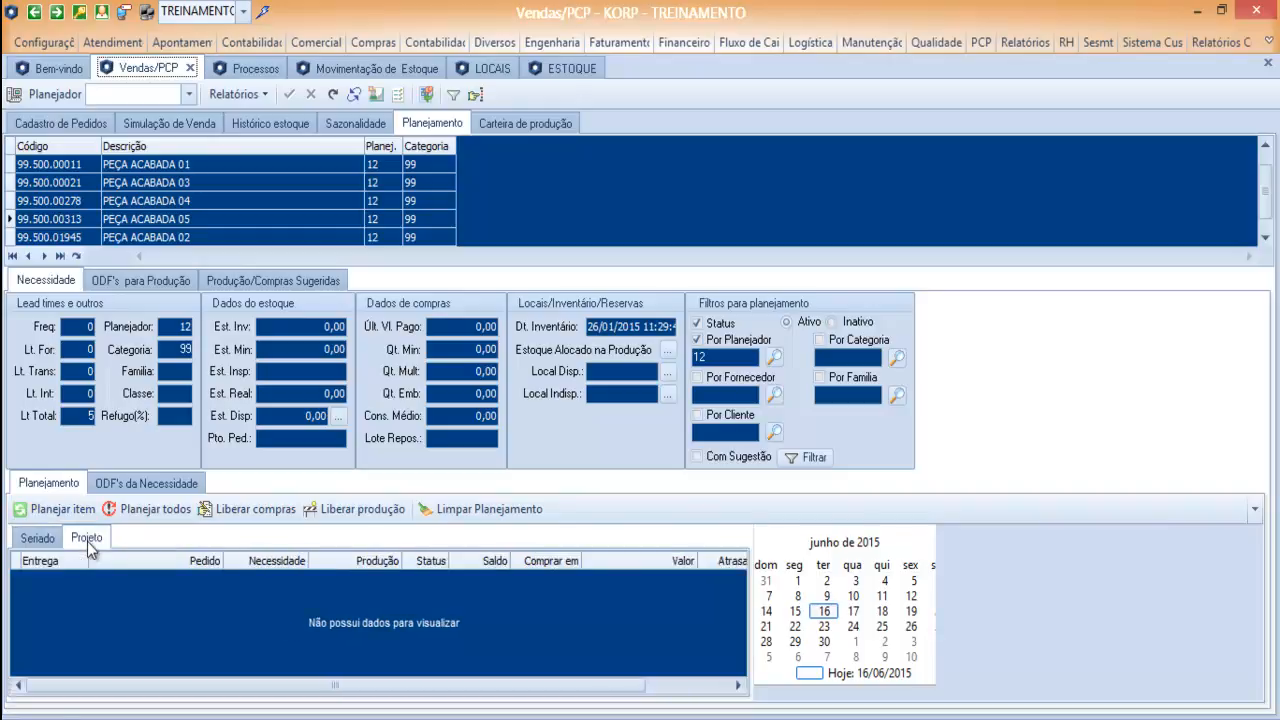
left_click(43, 540)
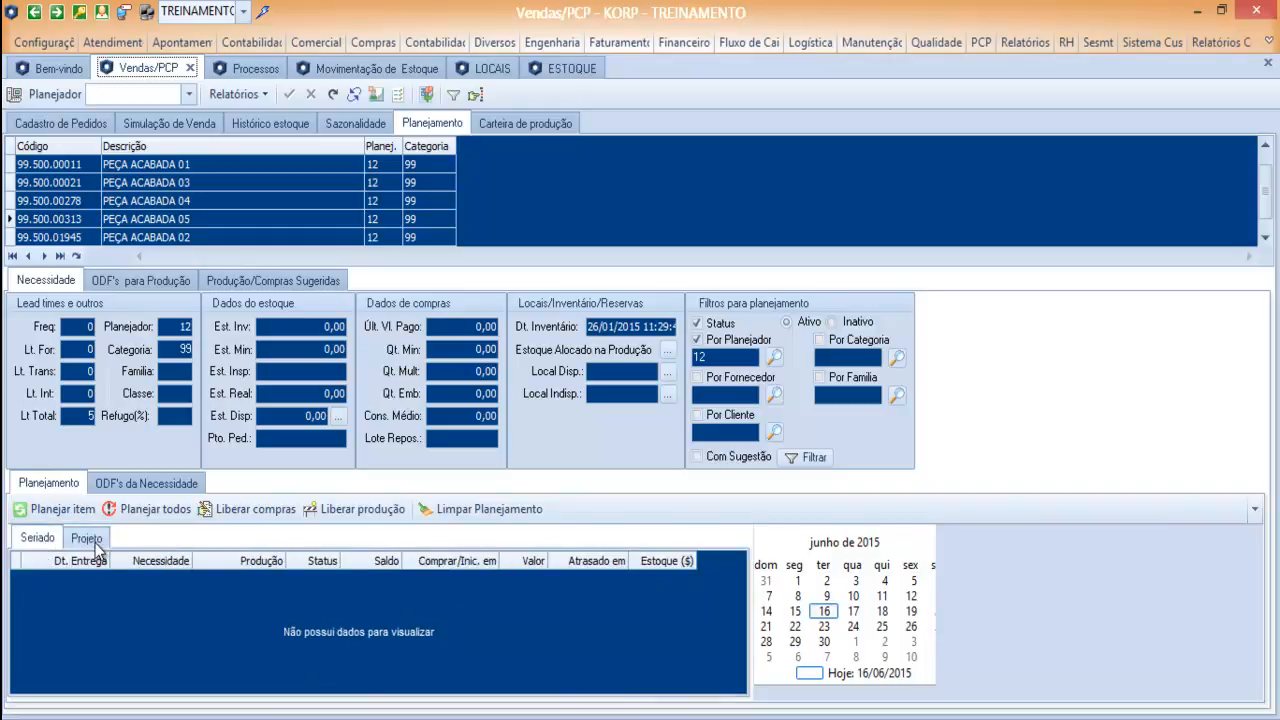
left_click(92, 541)
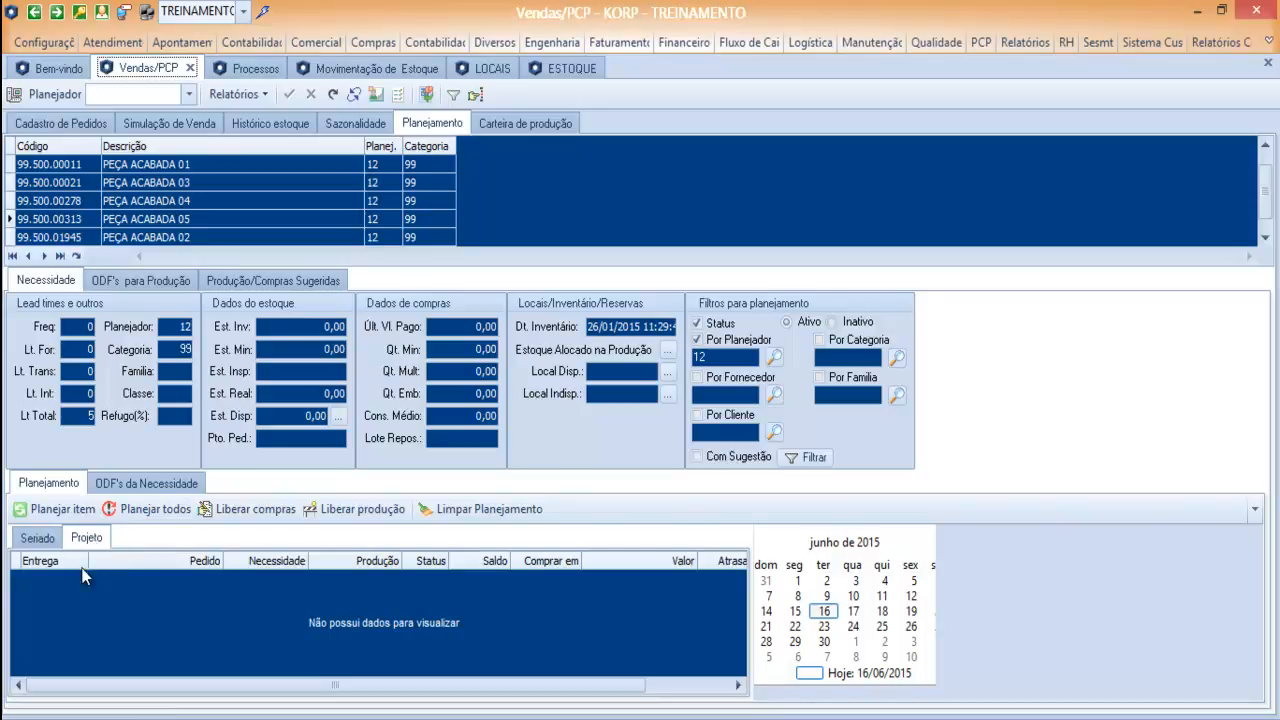
left_click(38, 540)
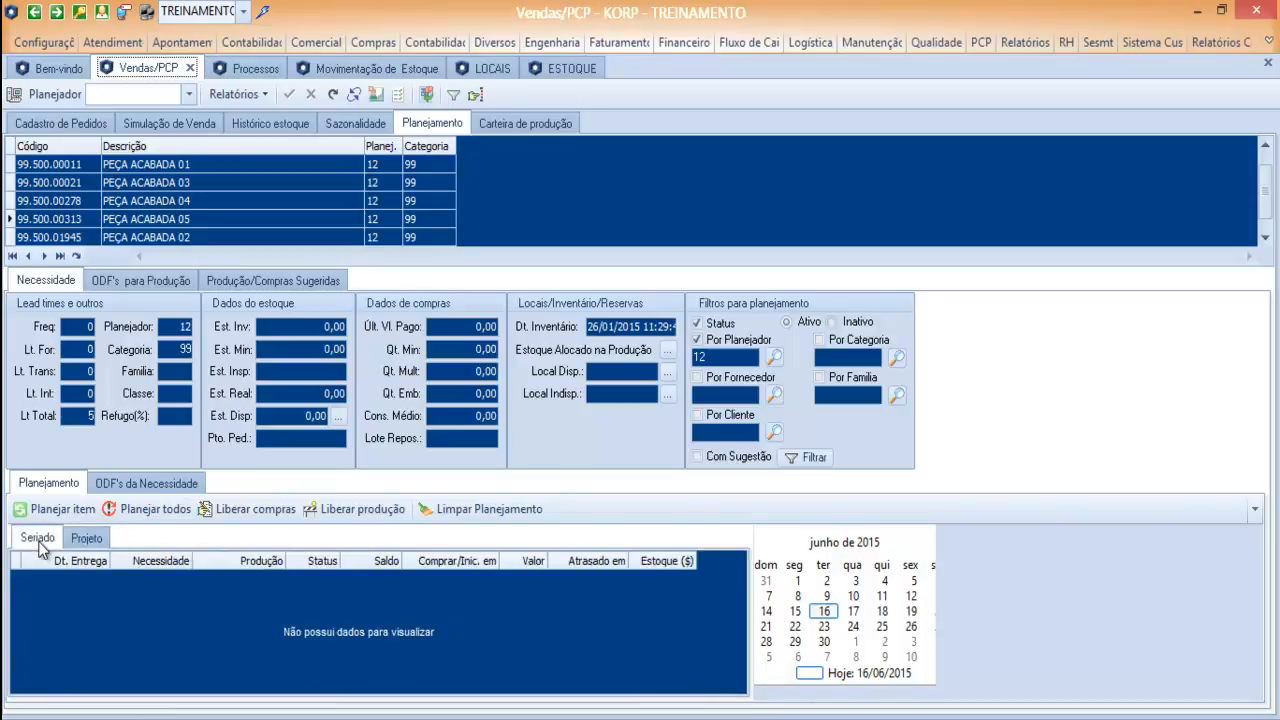
left_click(86, 541)
left_click(48, 544)
left_click(90, 544)
left_click(44, 541)
left_click(91, 540)
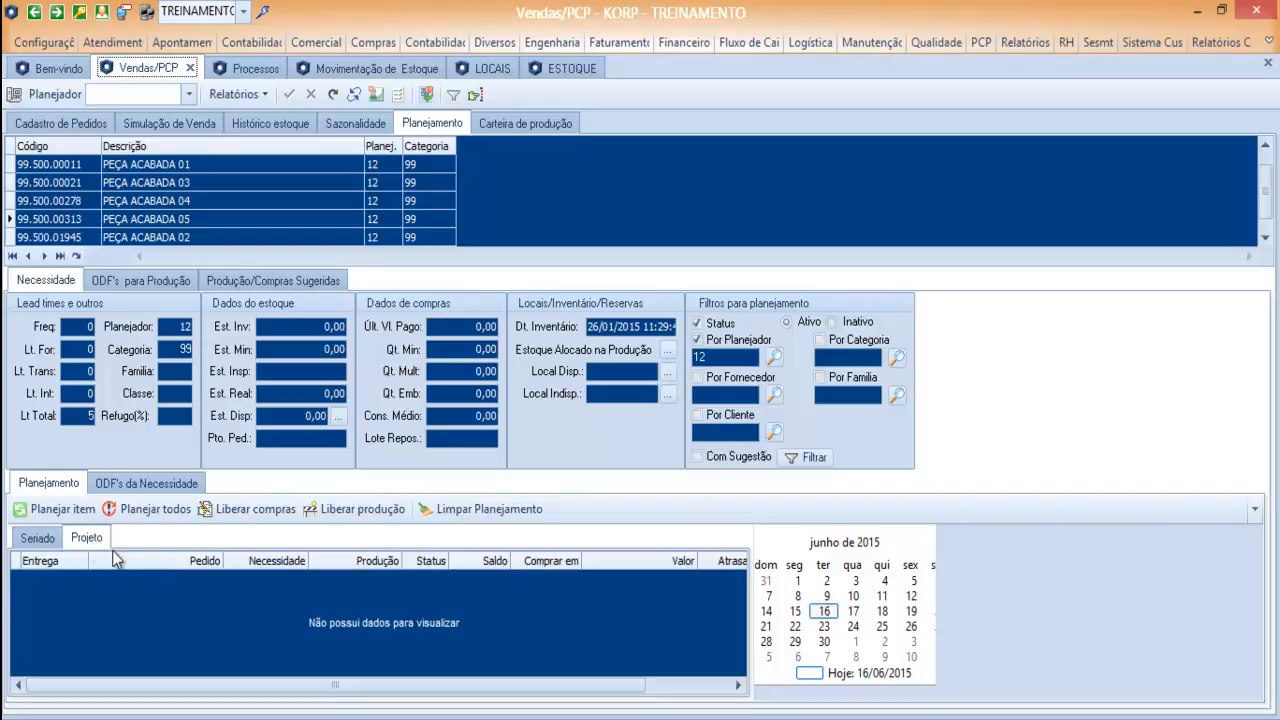
Review which stock locations in LOCAIS are flagged for planning and for projects.
left_click(480, 68)
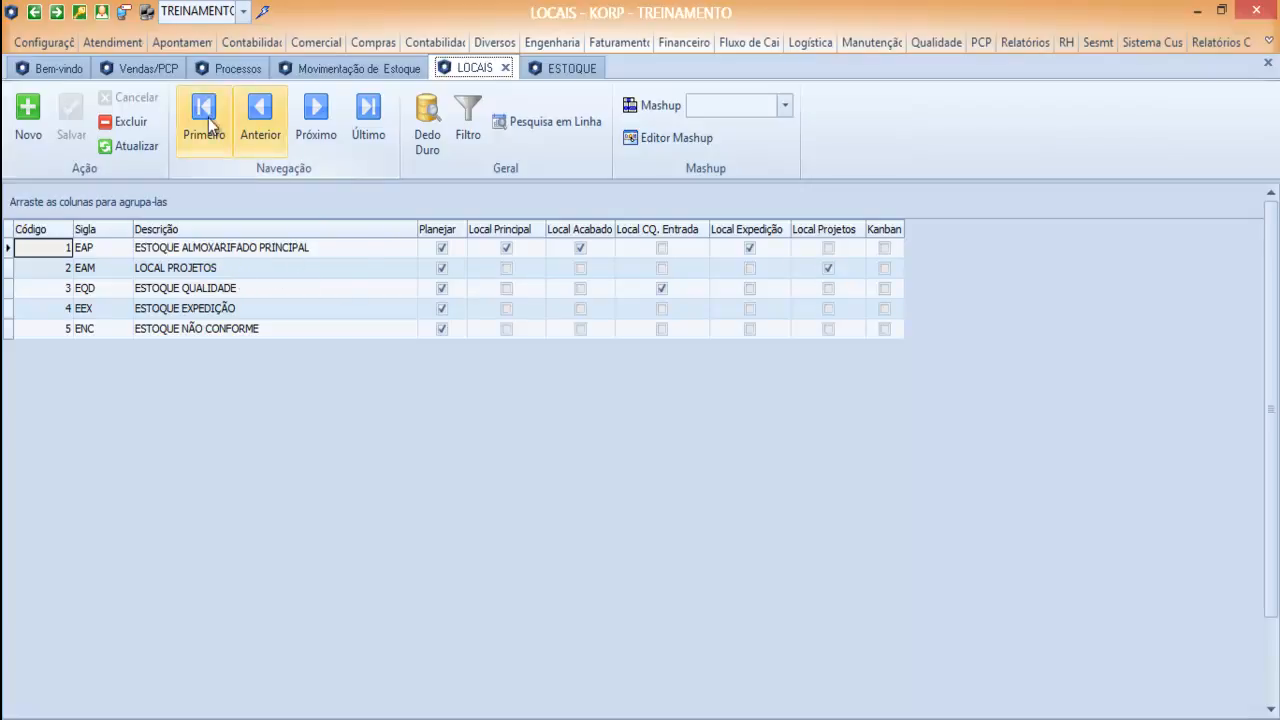
left_click(157, 66)
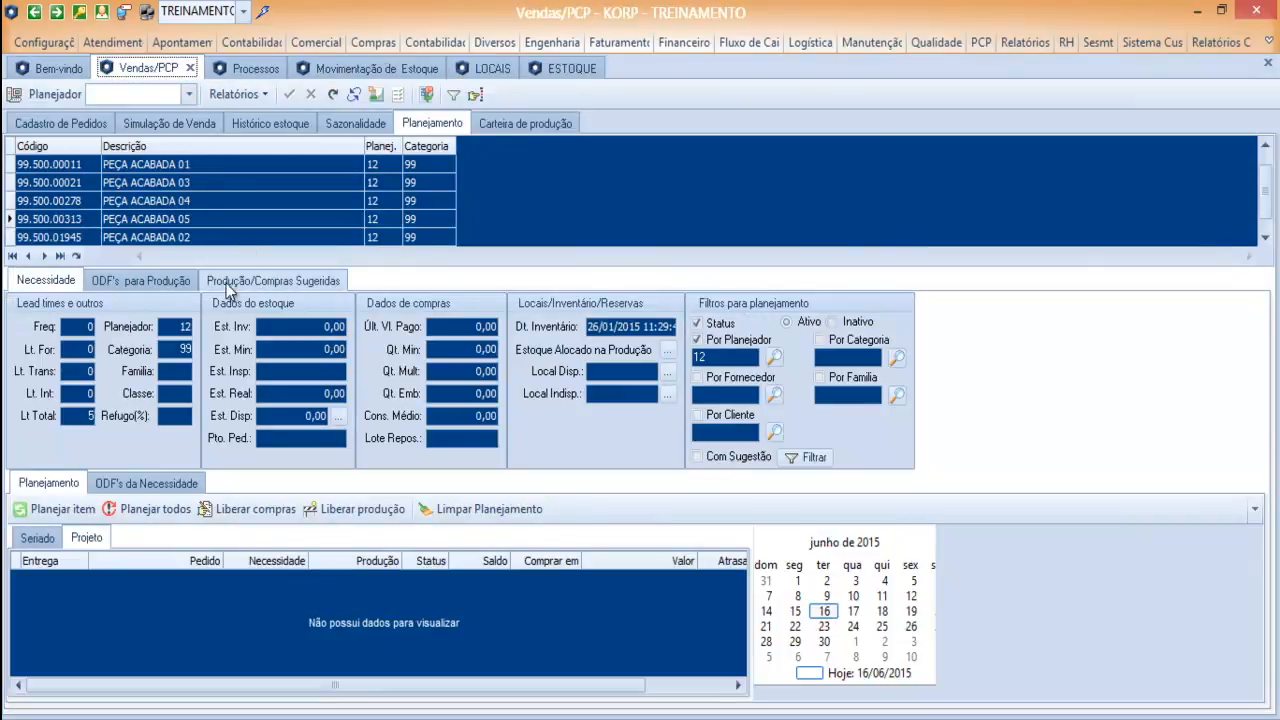
In the order registration, add an order line numbered TESTE SERIADO1 for item 99.500.00313.
left_click(56, 126)
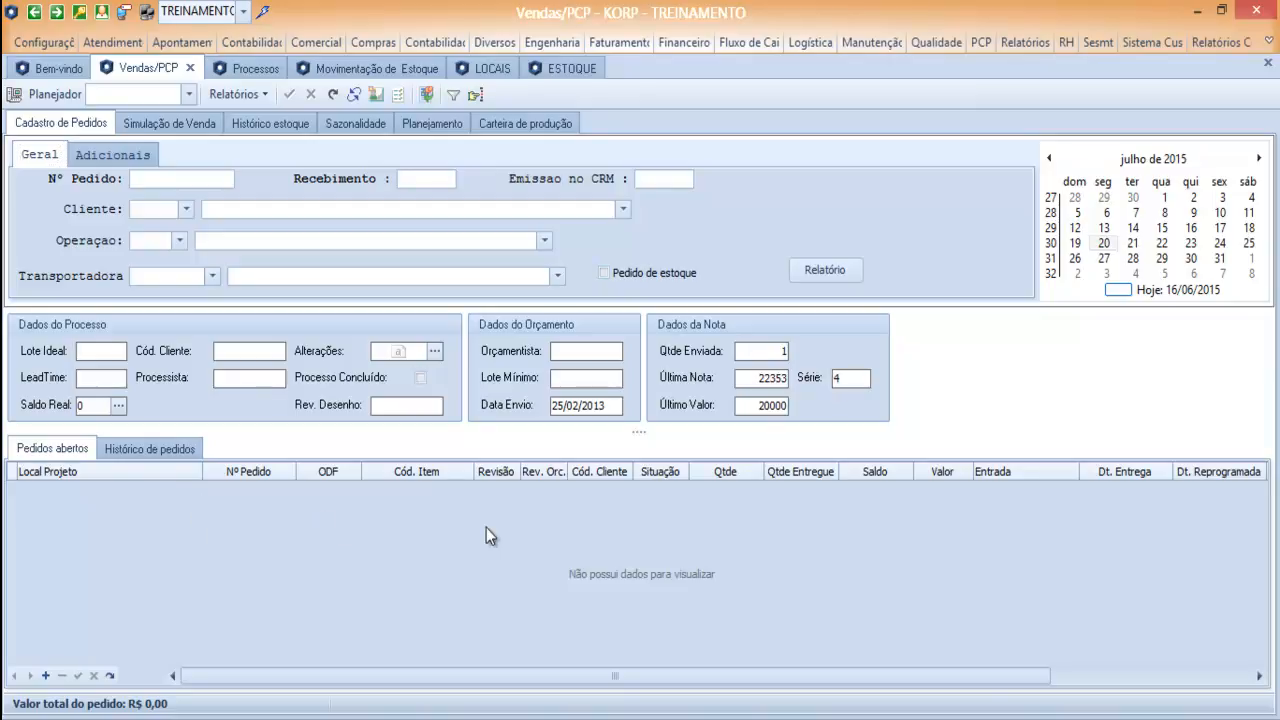
key("Insert")
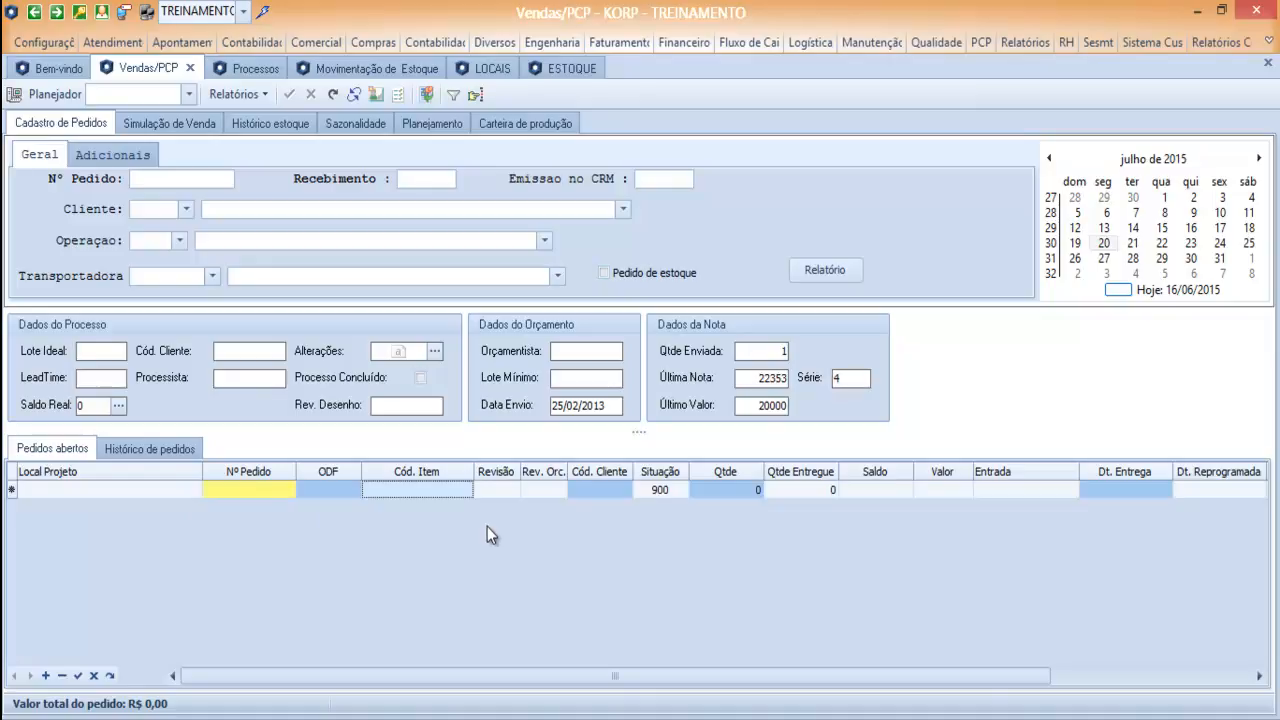
left_click(252, 492)
type("TESTE SERIADO1")
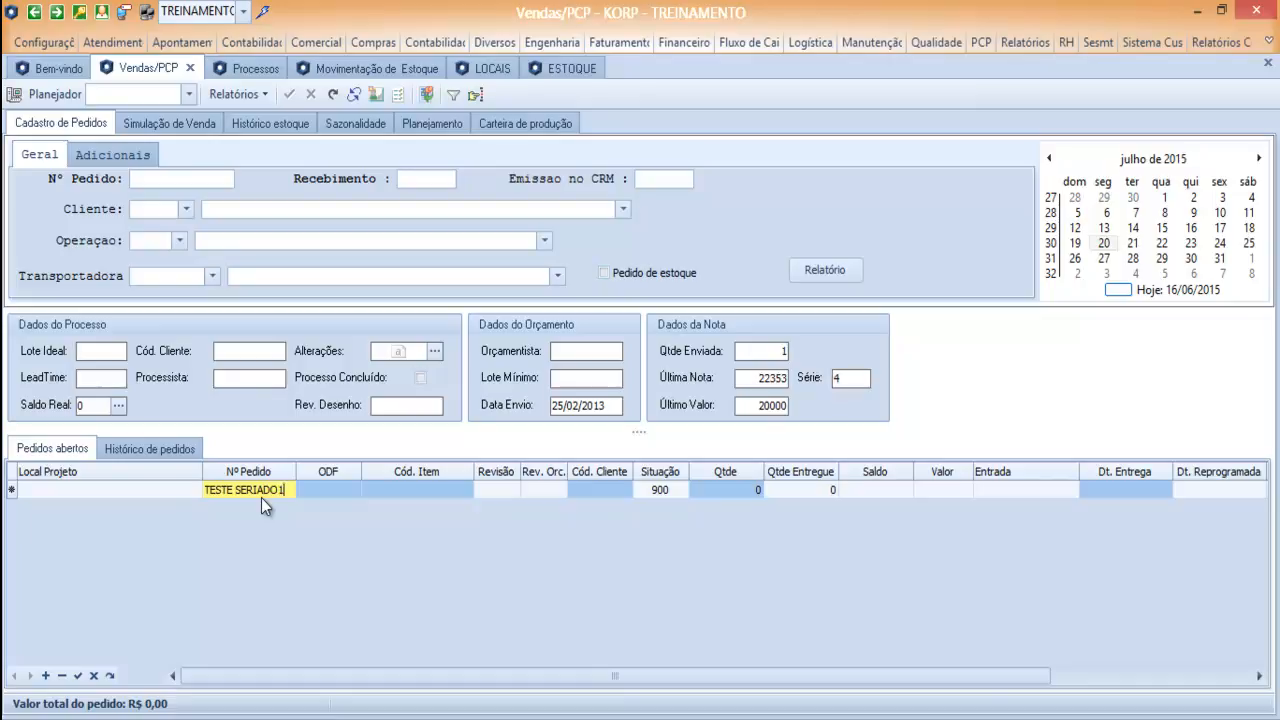
left_click(395, 492)
type("99.500.00313")
key("Tab")
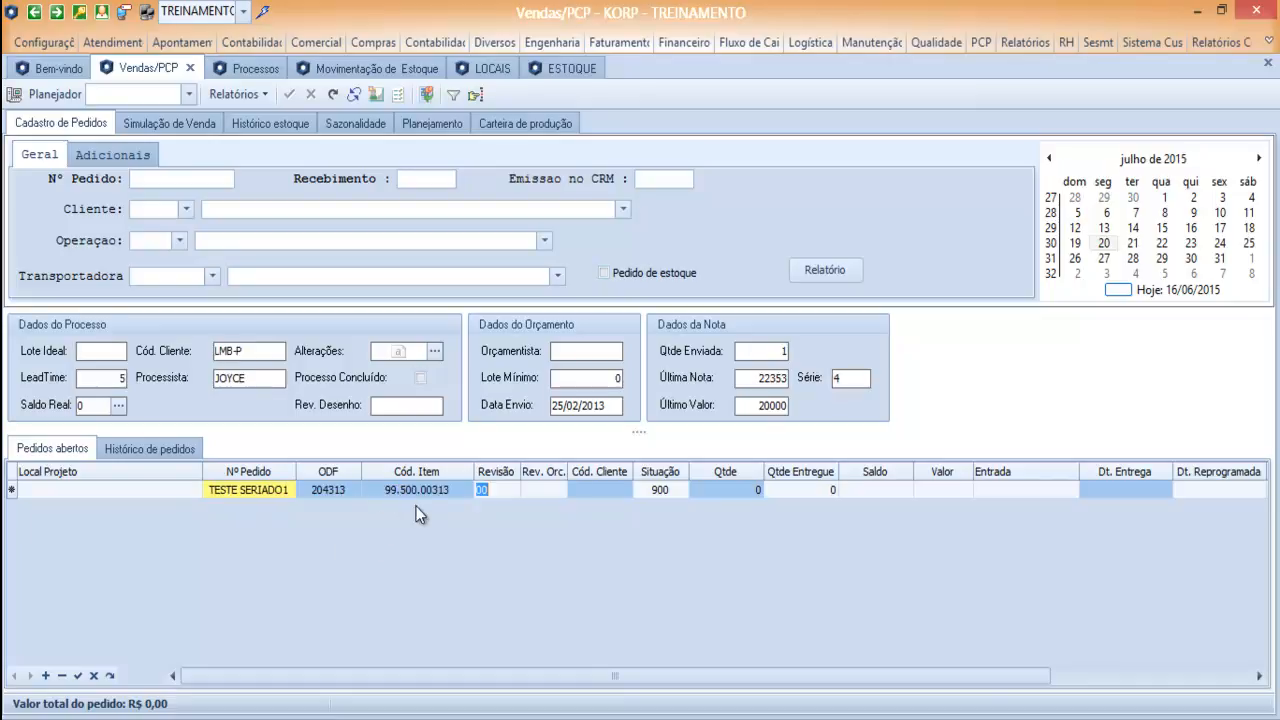
Enter the customer code and a quantity of 100 on the TESTE SERIADO1 line.
type("1001")
key("Tab")
key("Tab")
type("100")
key("Tab")
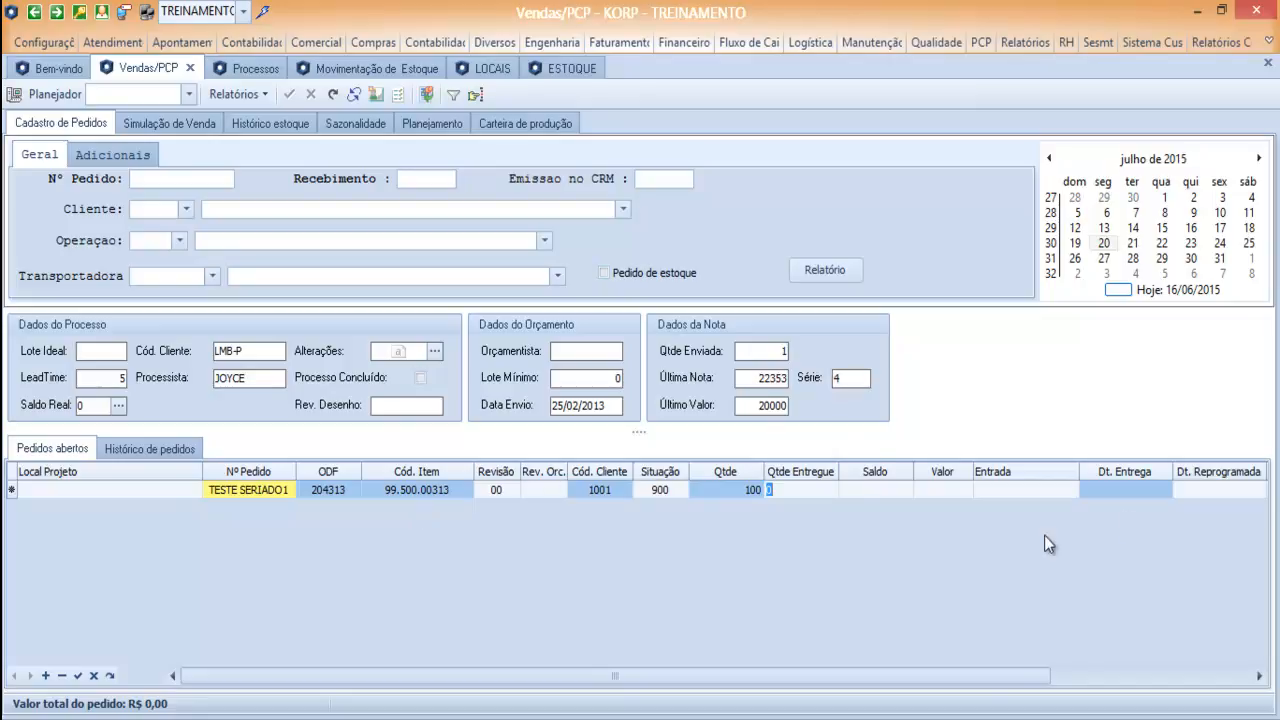
Set the TESTE SERIADO1 delivery date to 15/07/2015 and save the line, discarding the extra blank row.
left_click(1136, 490)
type("15")
type("Q07")
key("BackSpace")
key("BackSpace")
key("BackSpace")
type("/07")
key("Down")
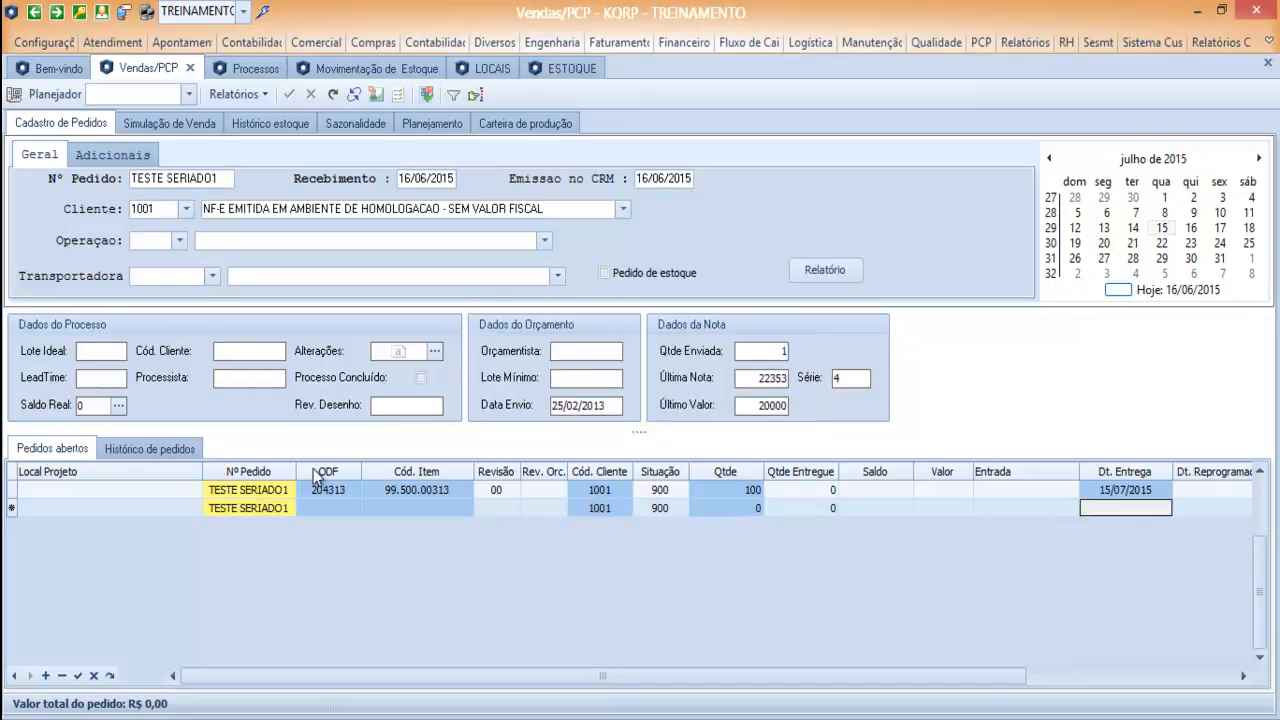
left_click(226, 509)
key("Up")
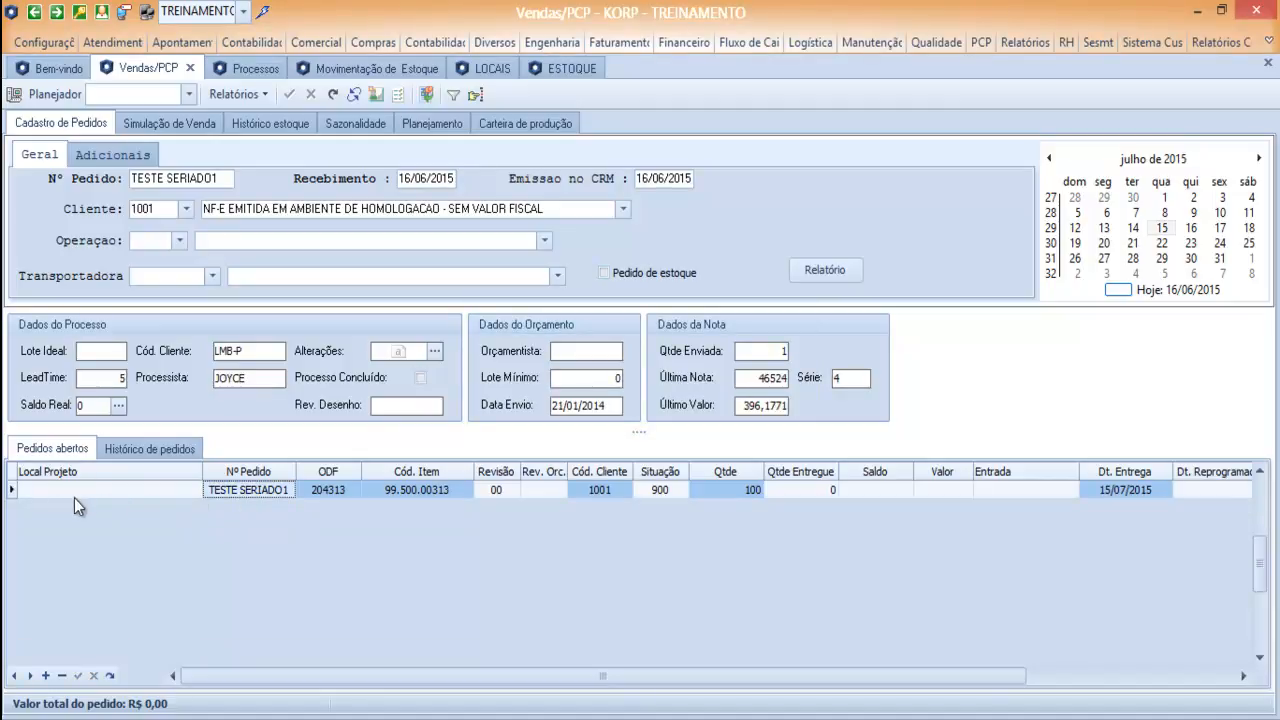
Check the Local Projeto options for the TESTE SERIADO1 order, leaving the field blank.
left_click(192, 490)
left_click(194, 490)
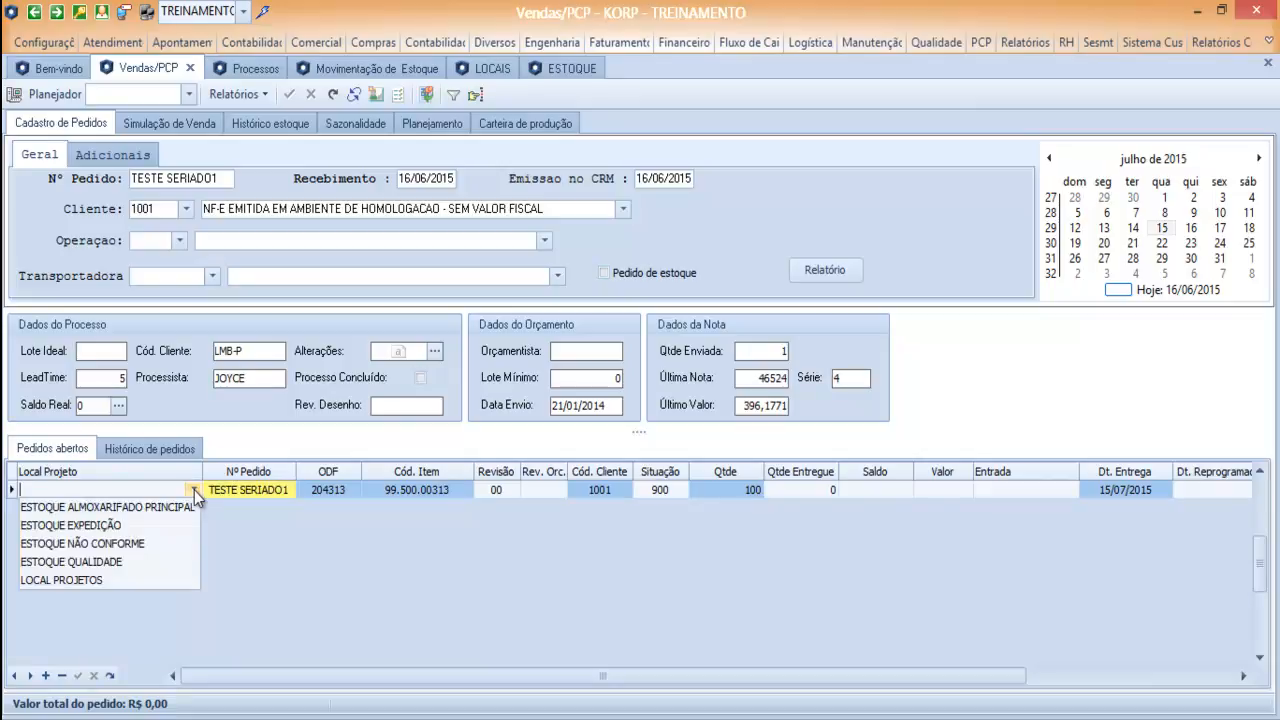
left_click(194, 490)
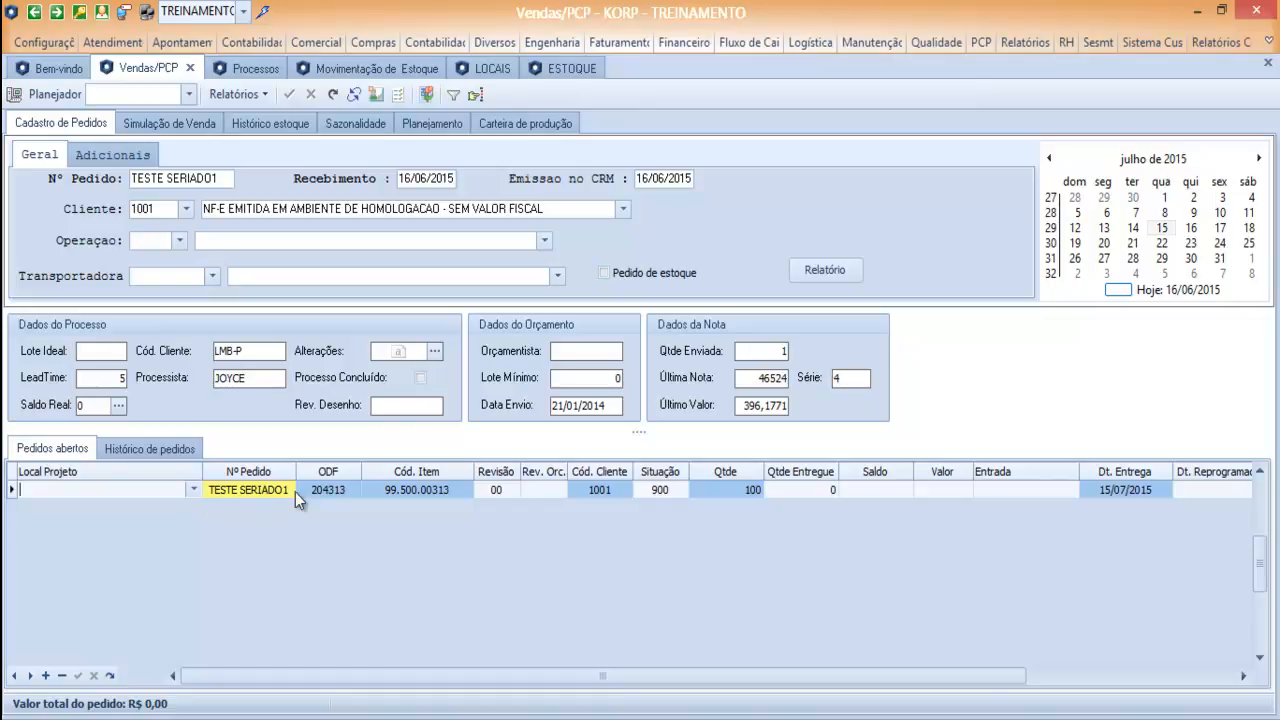
Find item 99.500.00313 in the planning list and examine its requirement in the Seriado view.
left_click(427, 494)
key("ctrl+c")
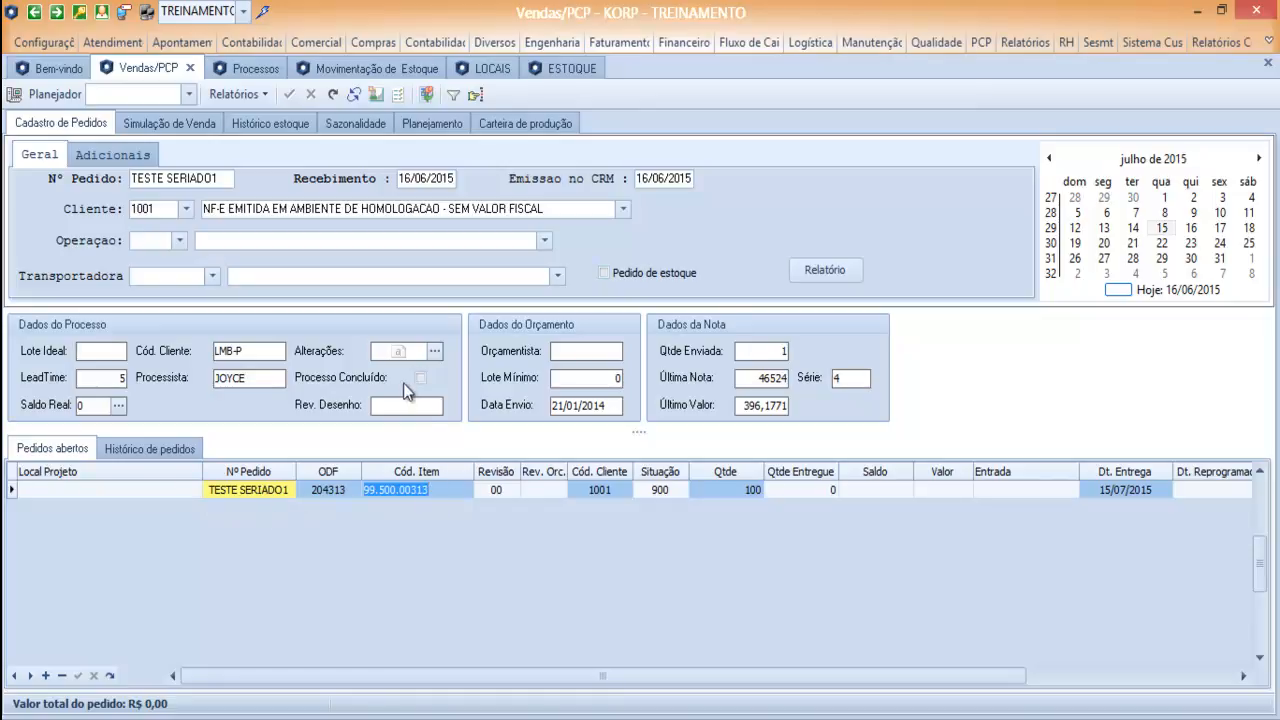
left_click(432, 123)
left_click(75, 149)
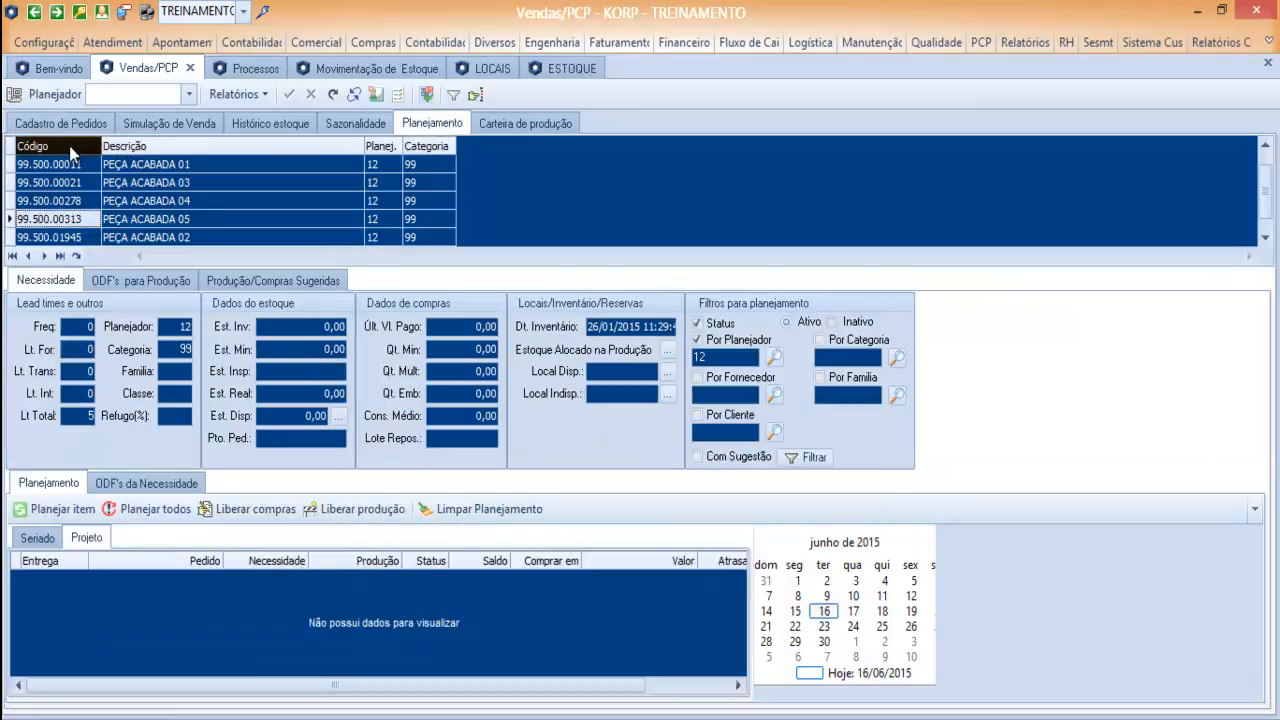
key("ctrl+v")
key("Return")
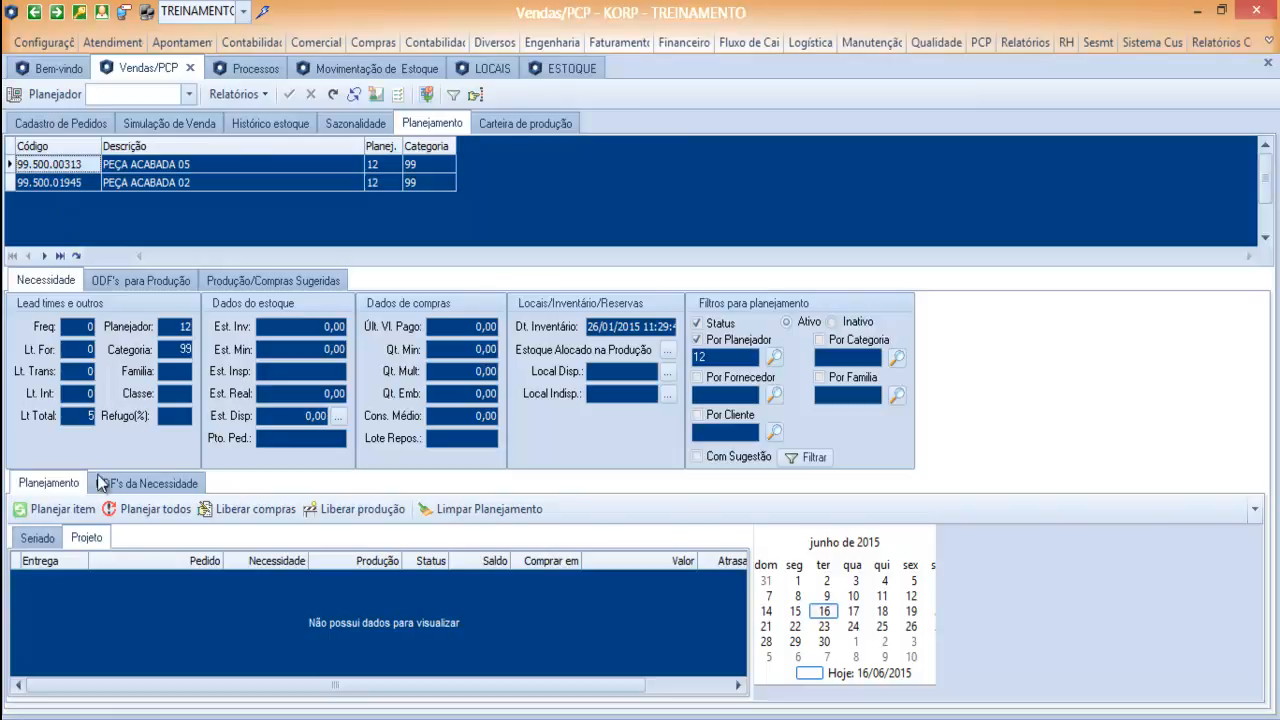
left_click(42, 539)
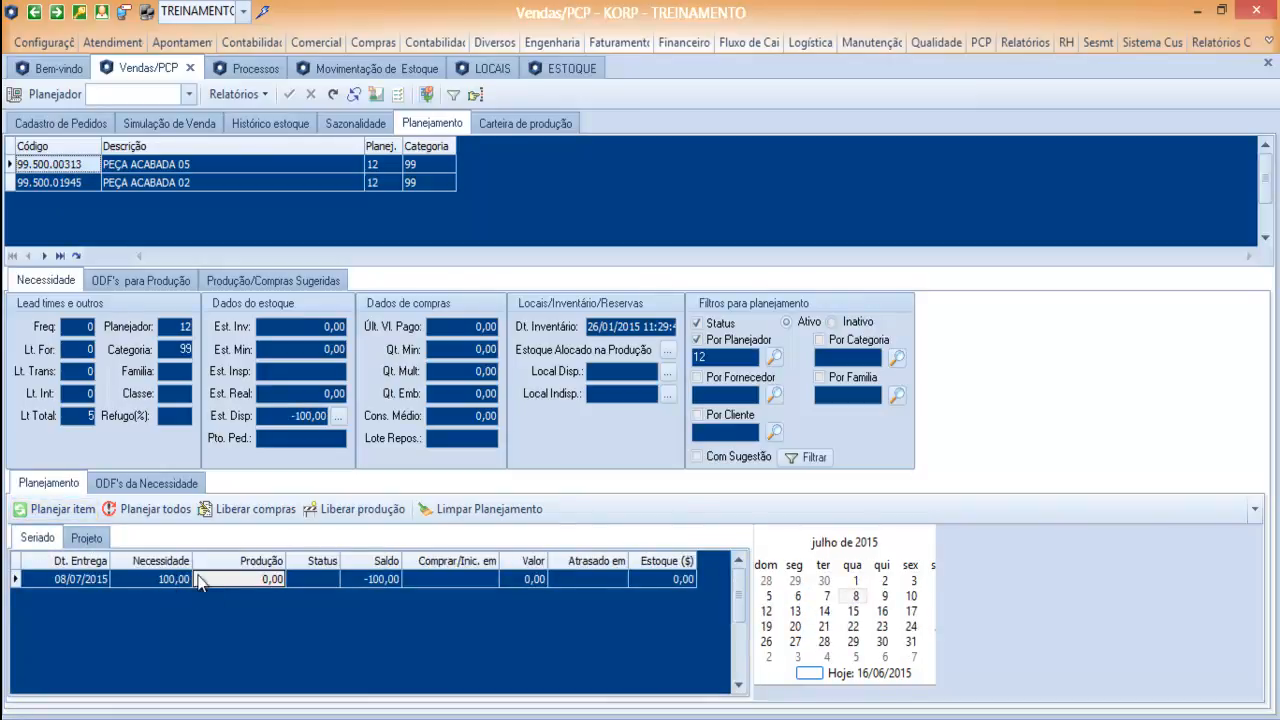
left_click(175, 580)
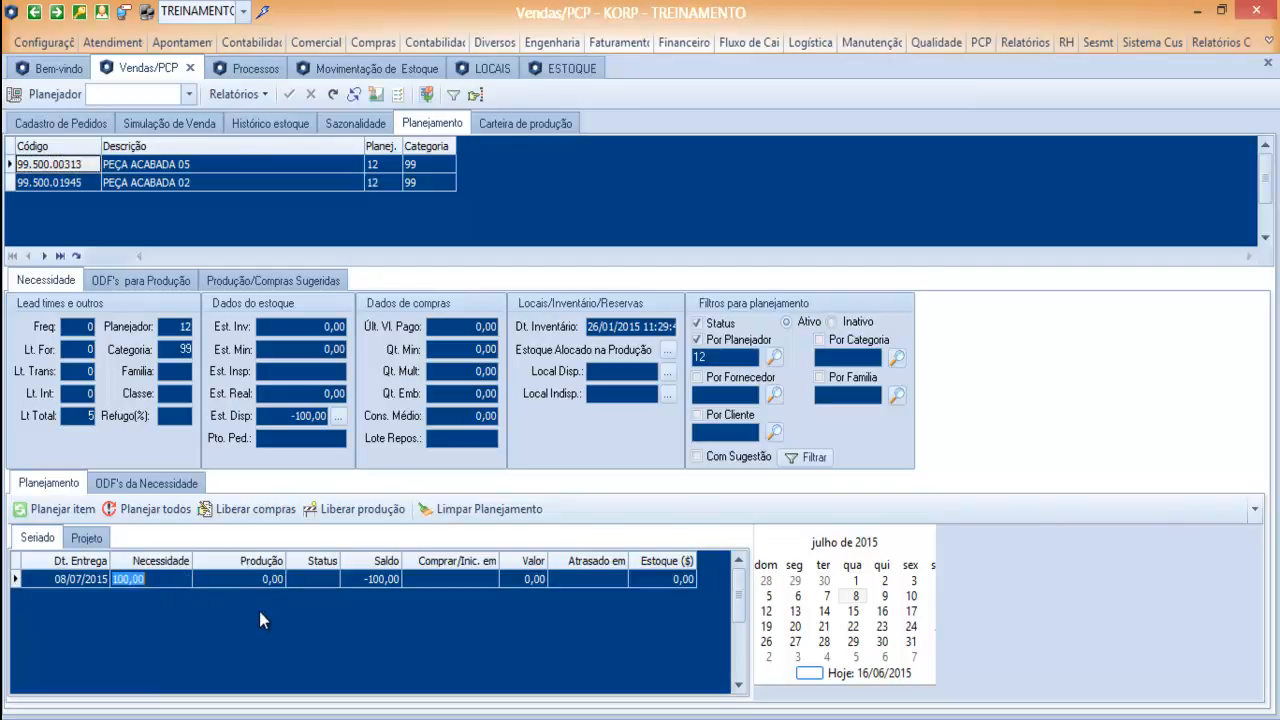
Add a second order line in the order registration, numbered TESTE PROJETO 1, for item 99.500.00313.
left_click(60, 123)
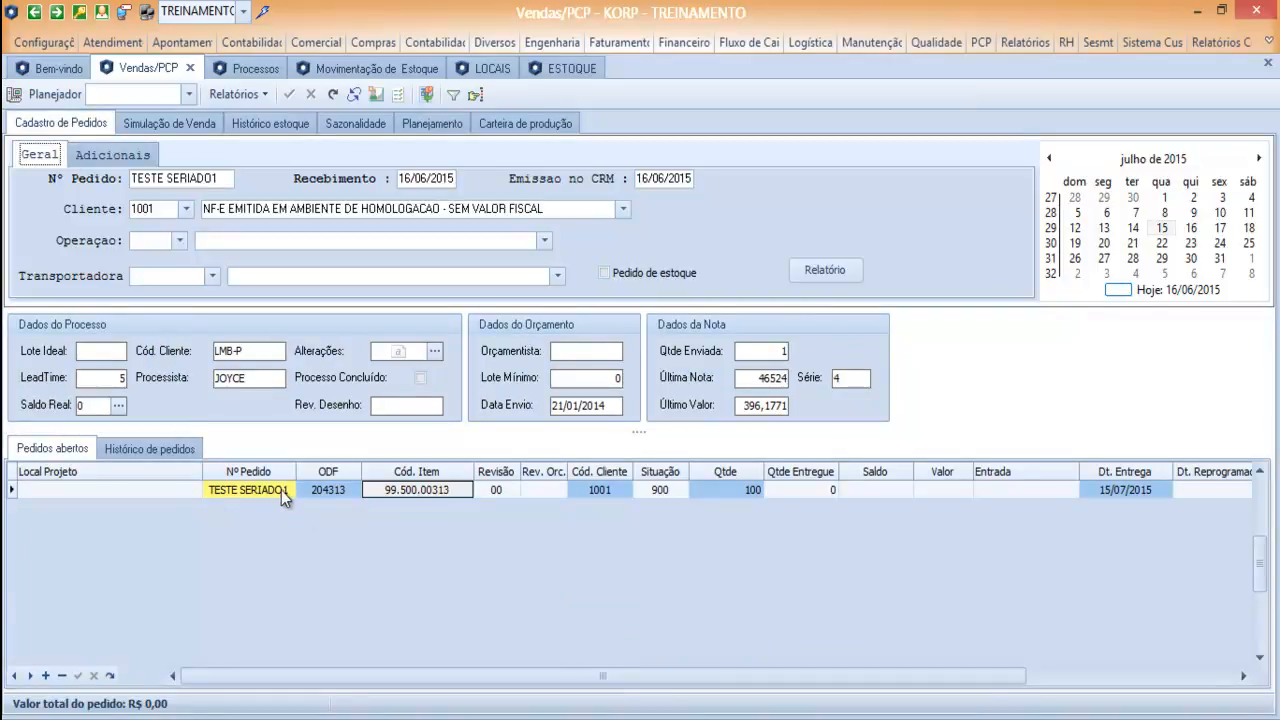
left_click(283, 493)
key("Down")
type("TESTE PROJE")
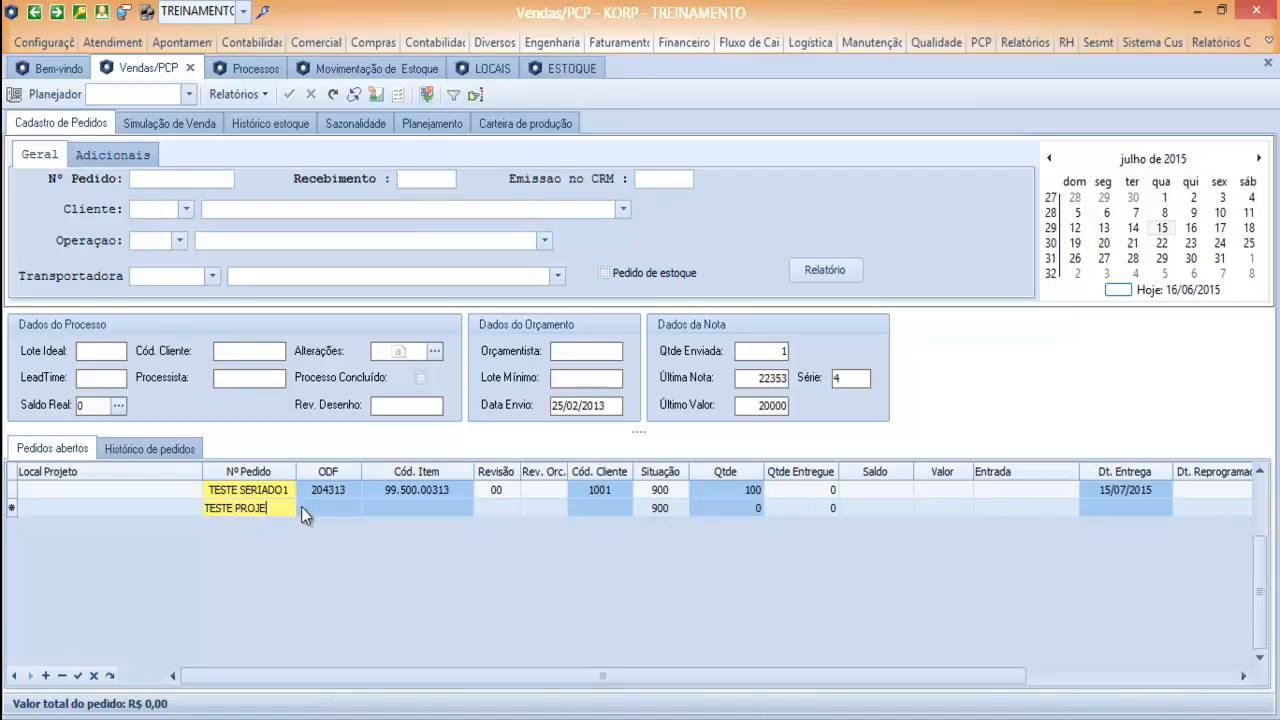
type("TO 1")
key("ctrl+v")
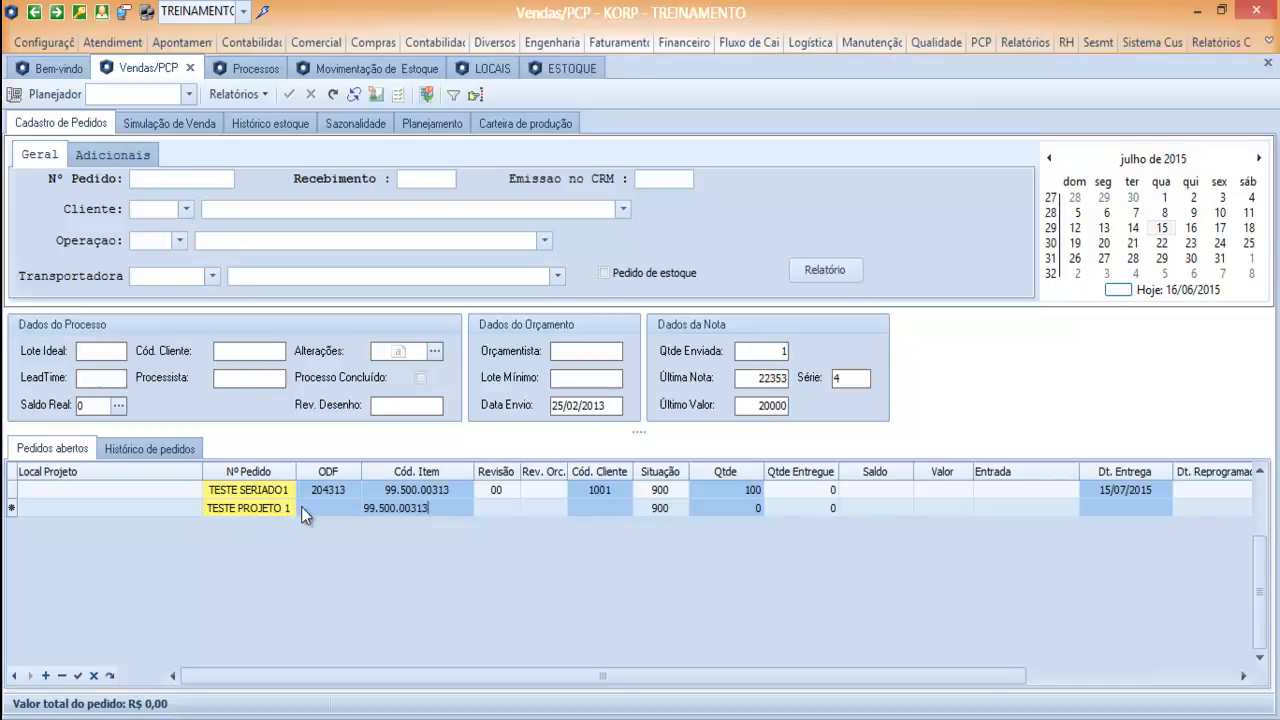
Set the TESTE PROJETO 1 line to a quantity of 10 and a delivery date of 20/07/2015.
key("Tab")
key("Tab")
key("Tab")
type("10")
key("Tab")
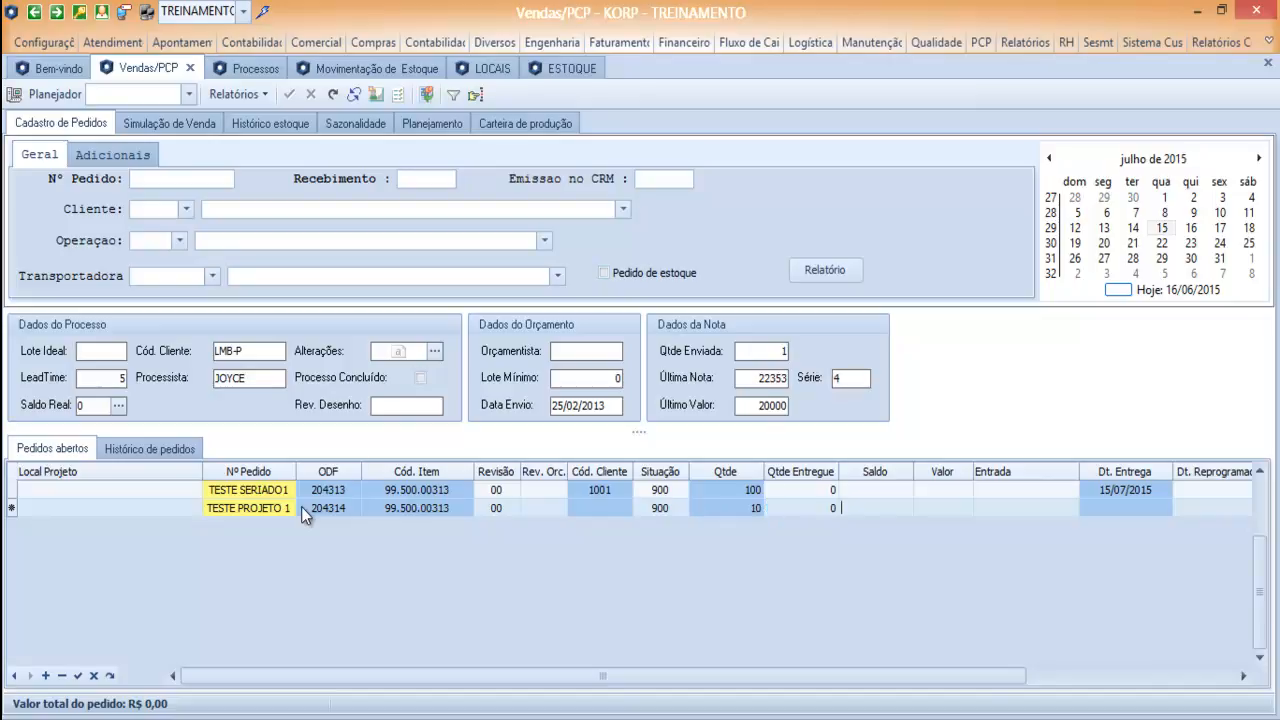
key("Tab")
type("20/07")
Assign LOCAL PROJETOS as the project location of the TESTE PROJETO 1 order and try to save the line.
left_click(198, 512)
left_click(196, 509)
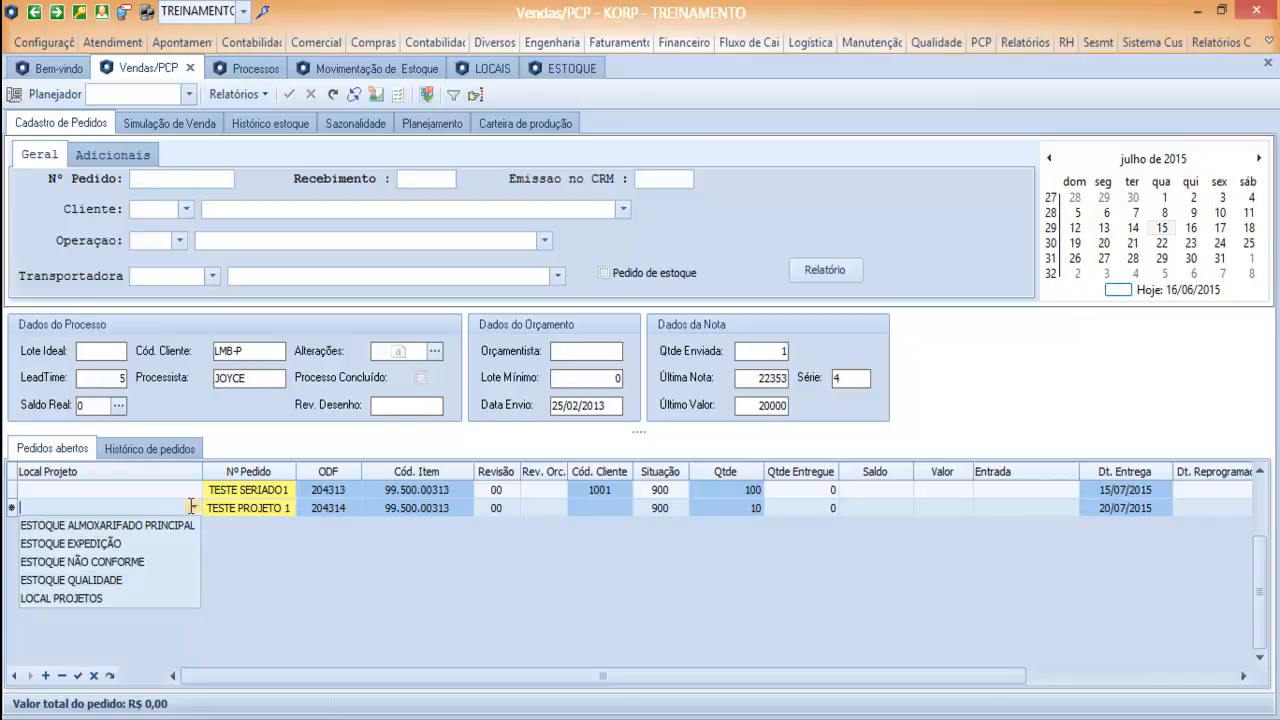
left_click(96, 601)
left_click(132, 493)
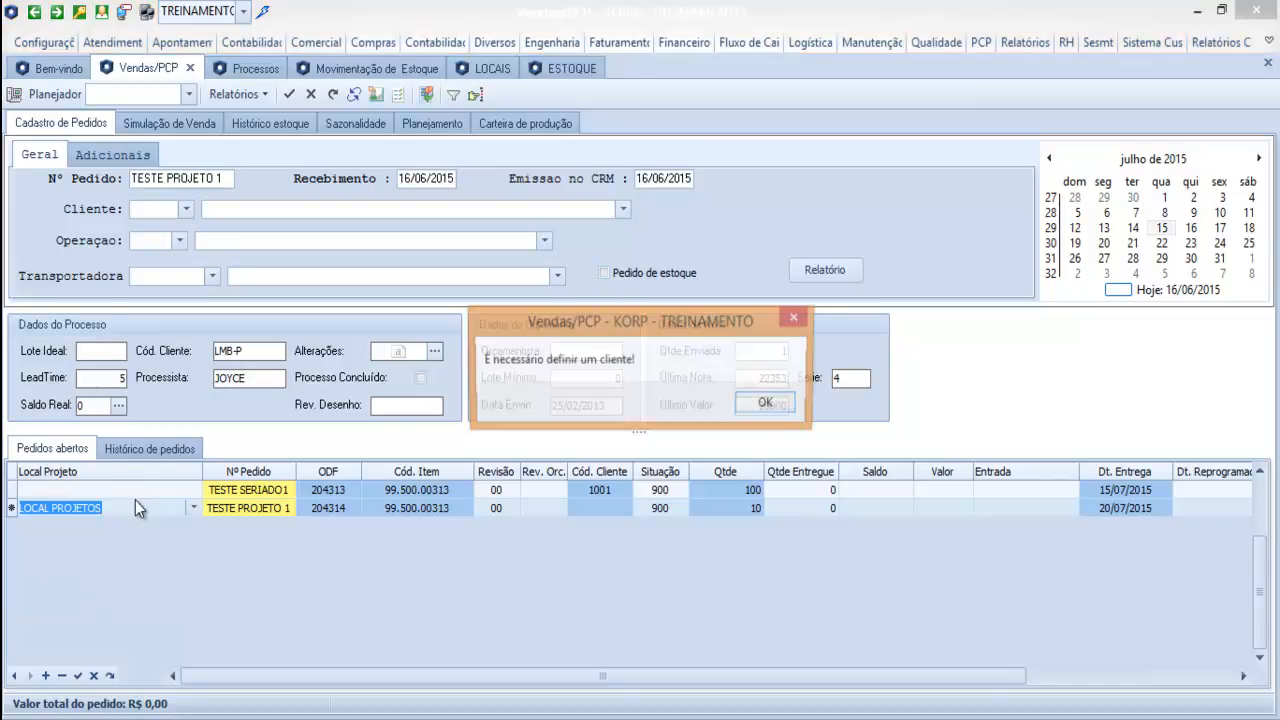
Dismiss the message, enter the customer code on the TESTE PROJETO 1 line and save it.
left_click(769, 408)
left_click(605, 509)
type("1000")
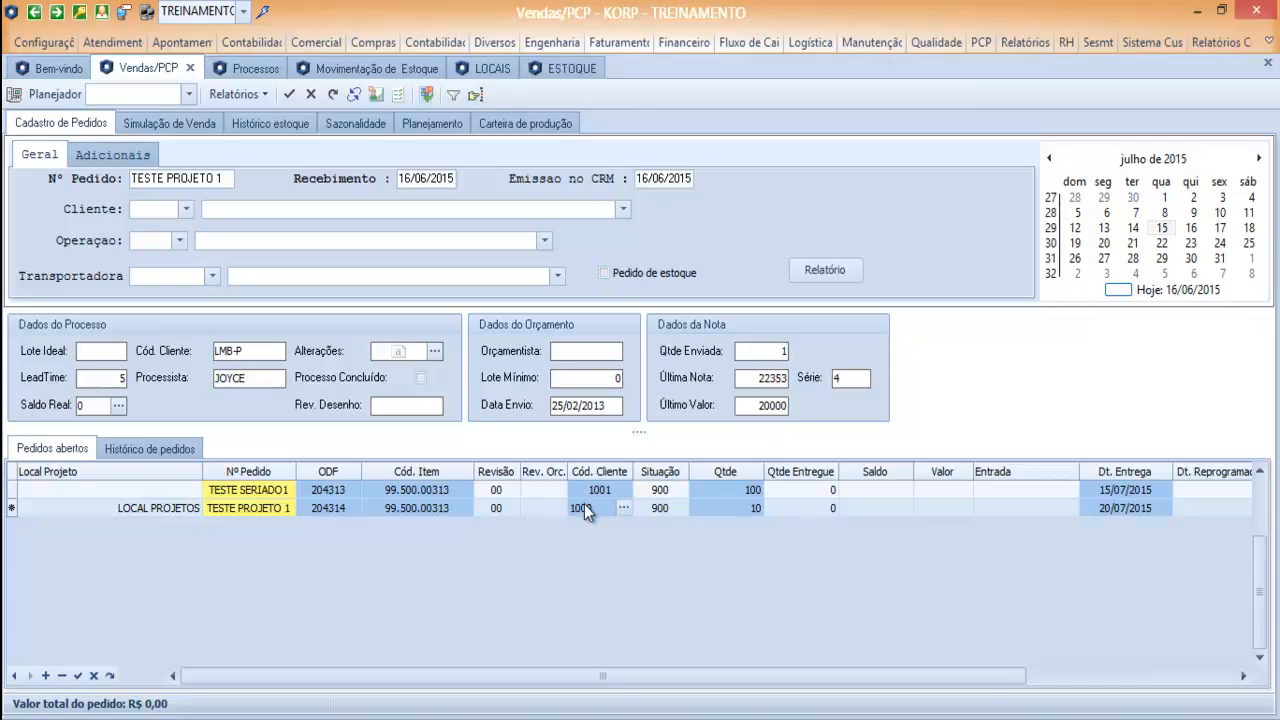
key("Return")
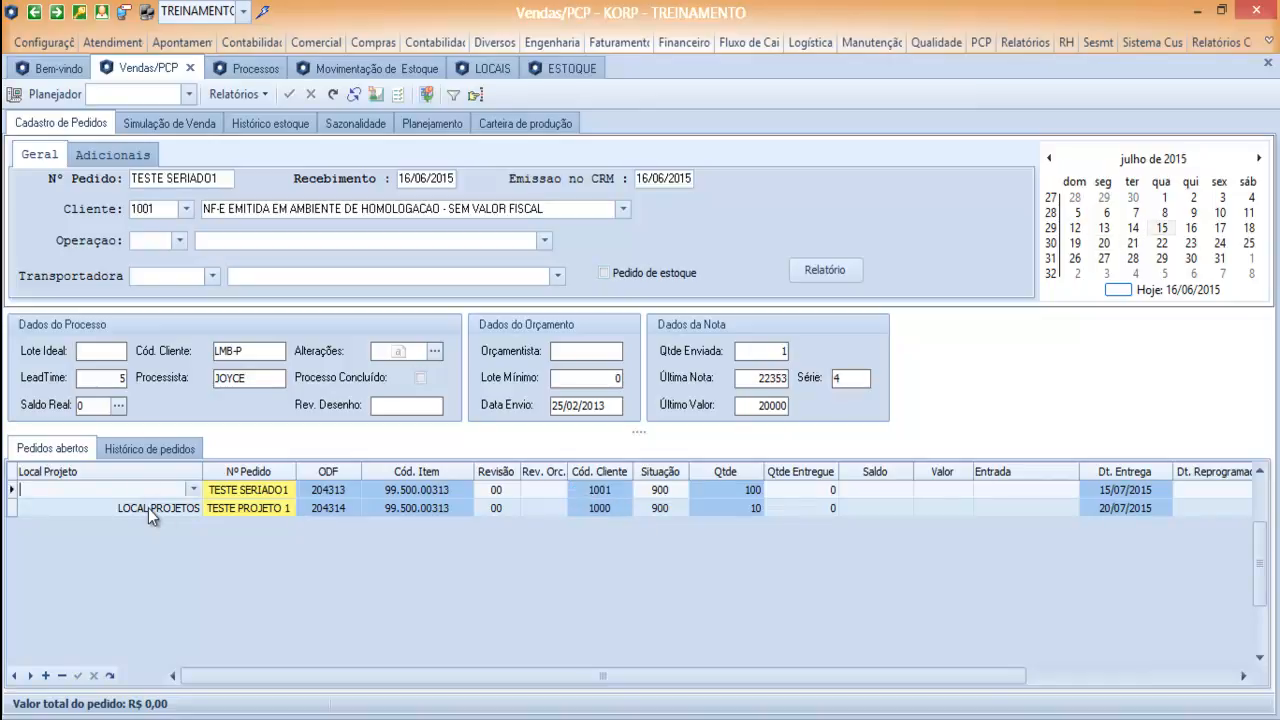
left_click(147, 508)
Run the planning for item 99.500.00313.
left_click(412, 124)
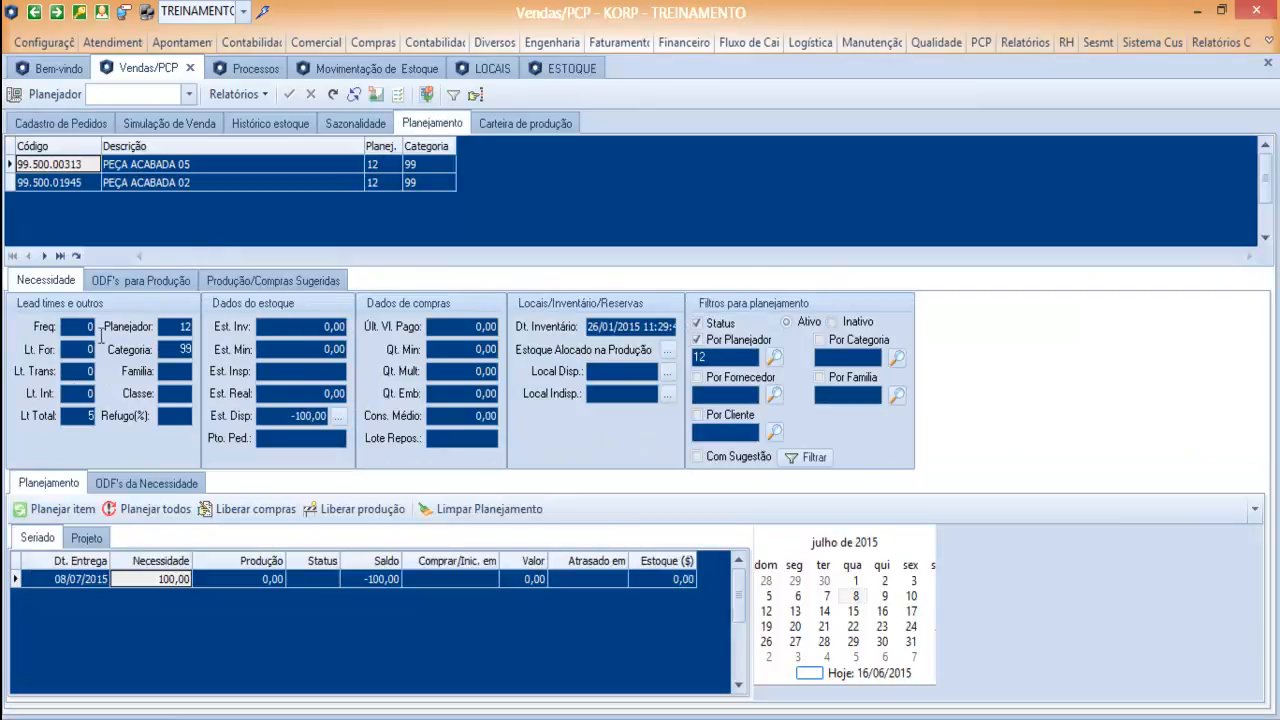
left_click(56, 513)
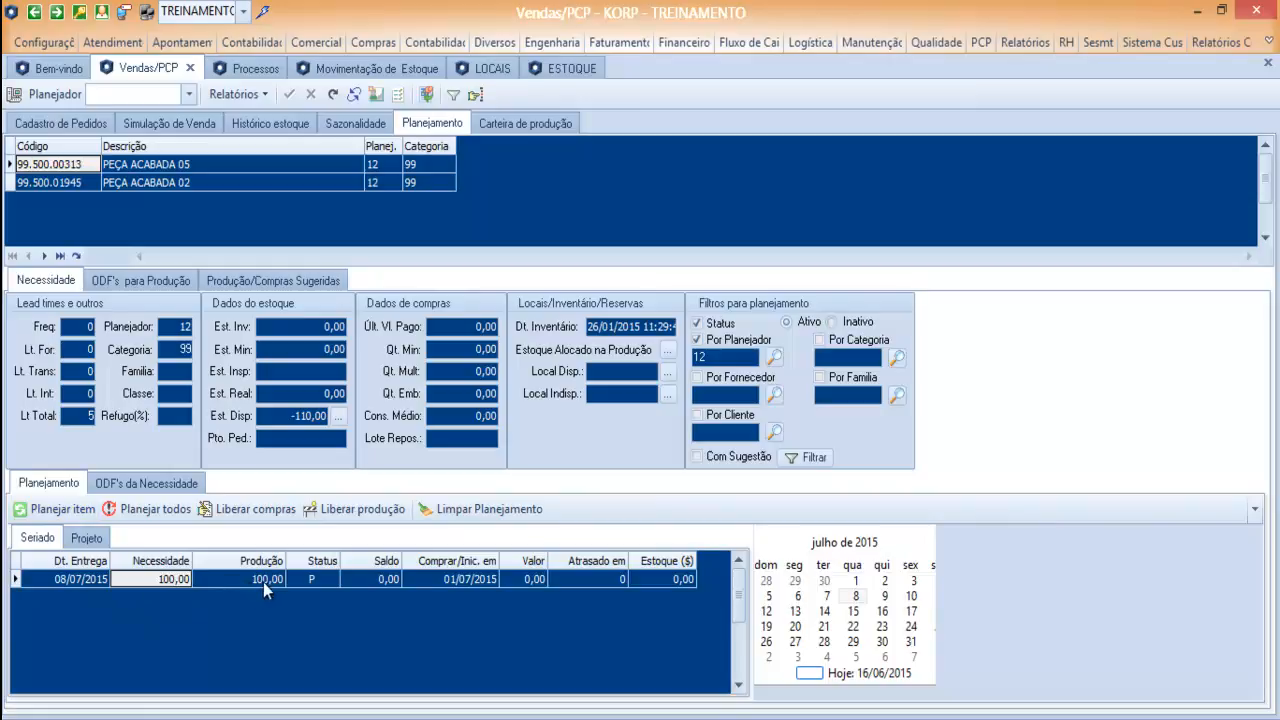
Review the item's Projeto and Seriado planning results and the ODFs behind the Seriado requirement.
left_click(86, 539)
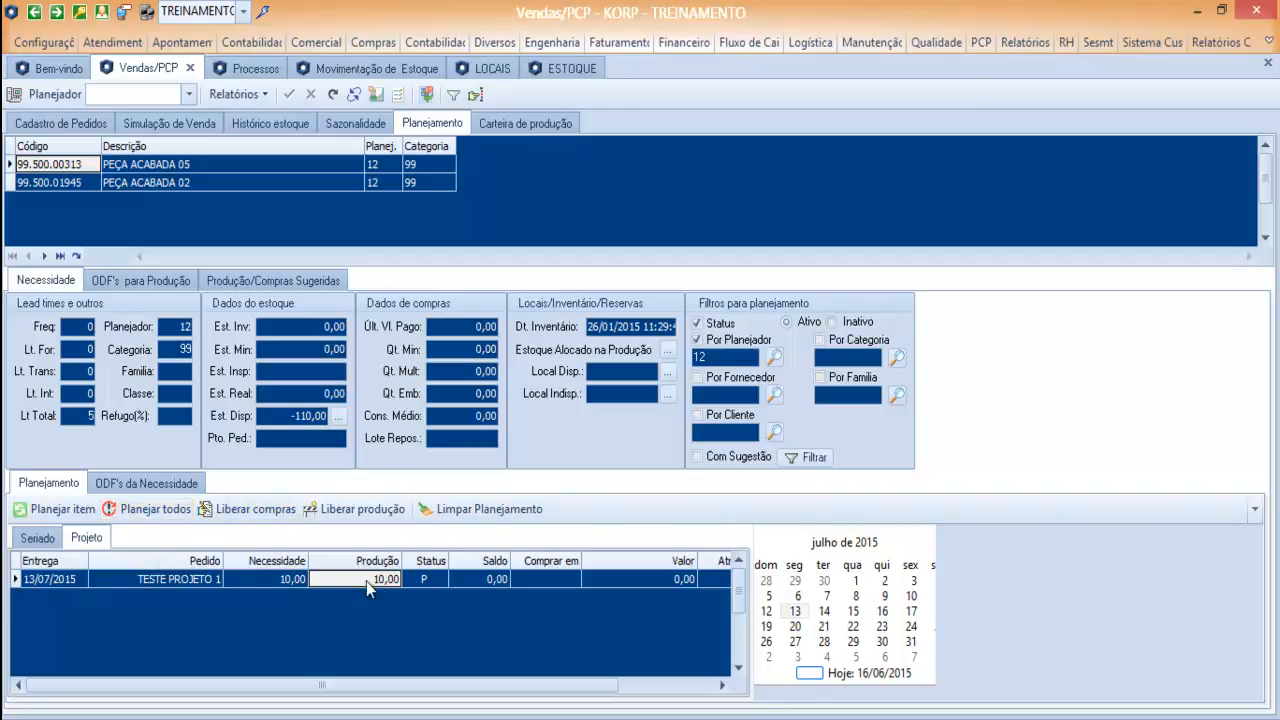
left_click(33, 537)
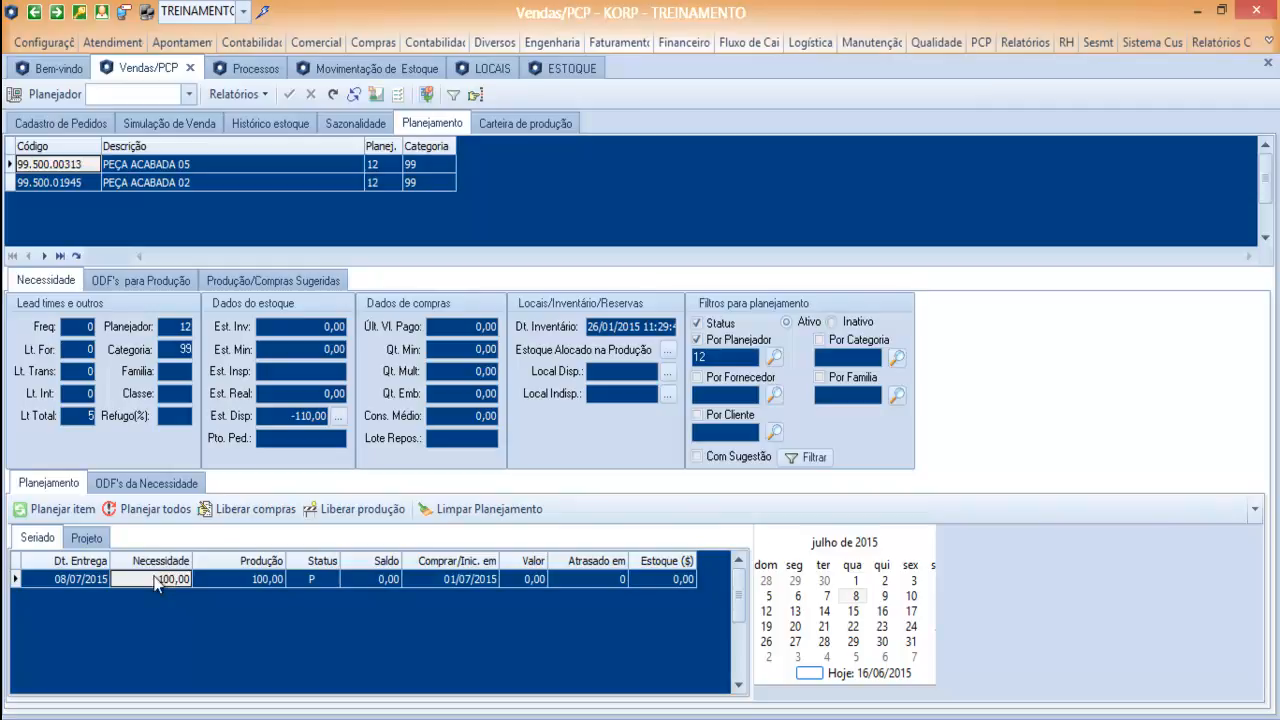
left_click(146, 484)
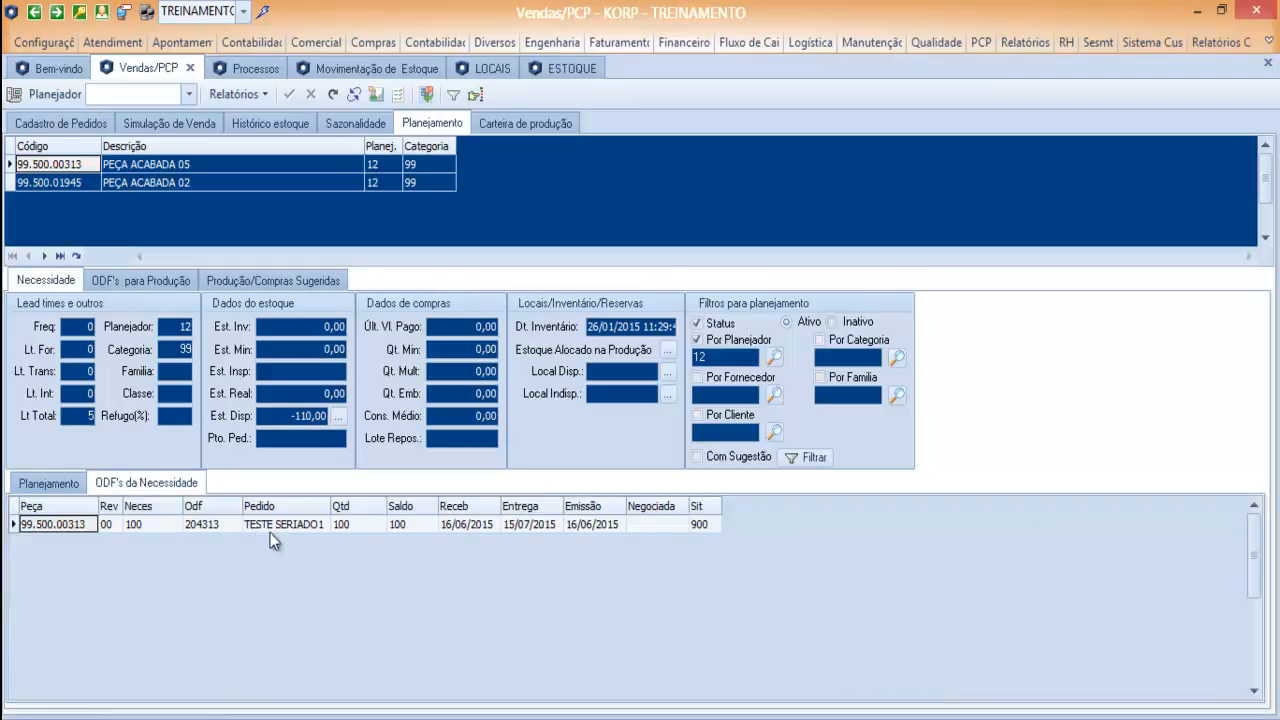
Check the ODF behind the Projeto requirement of the TESTE PROJETO 1 order and return to the planning results.
left_click(51, 484)
left_click(93, 540)
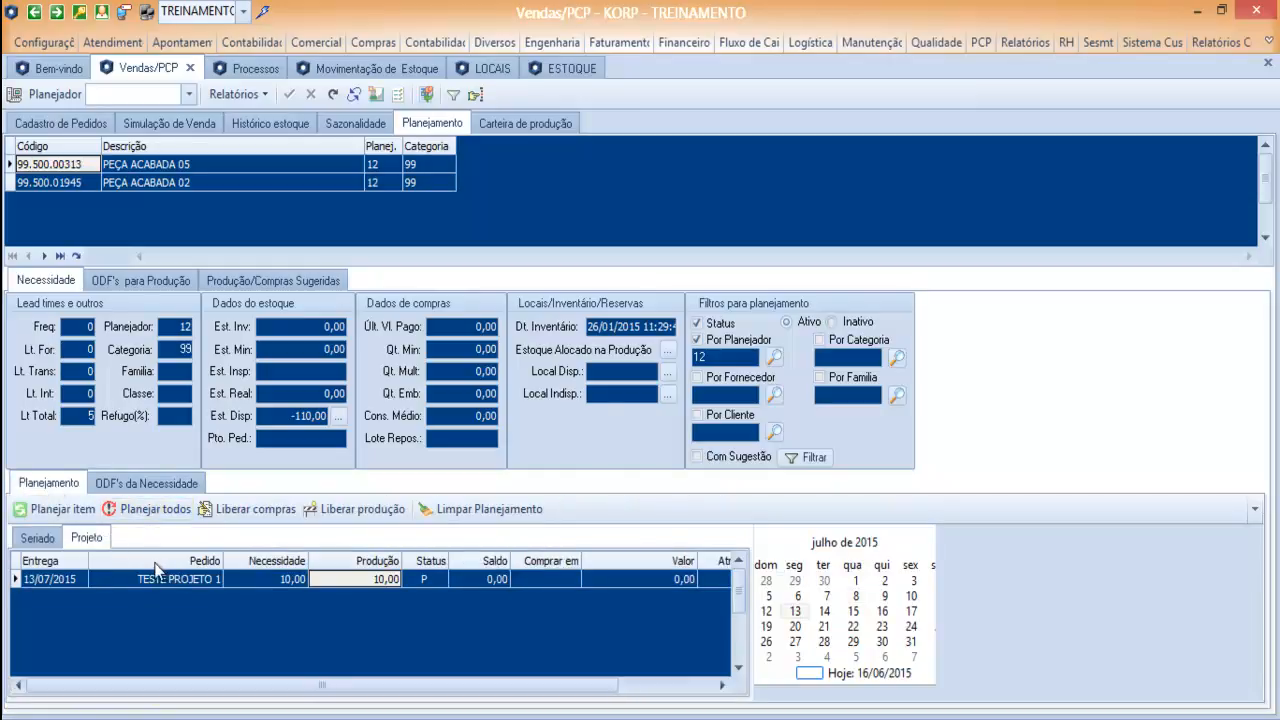
left_click(146, 484)
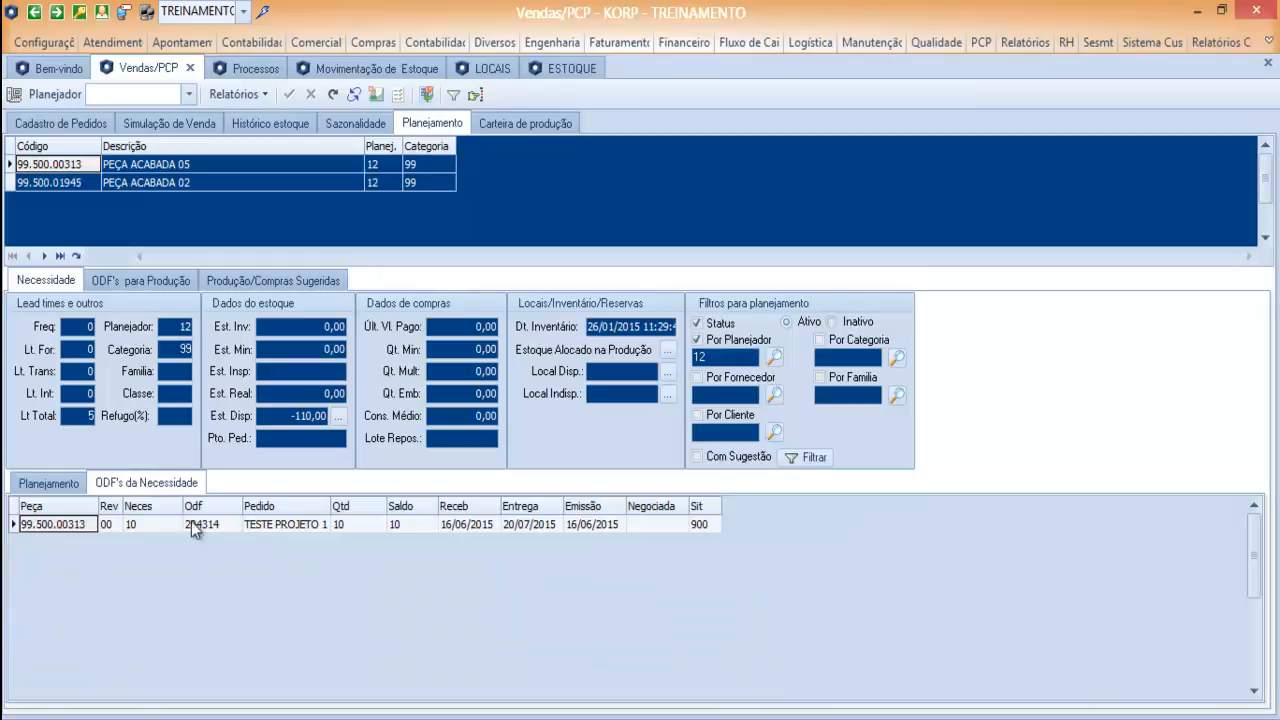
left_click(48, 483)
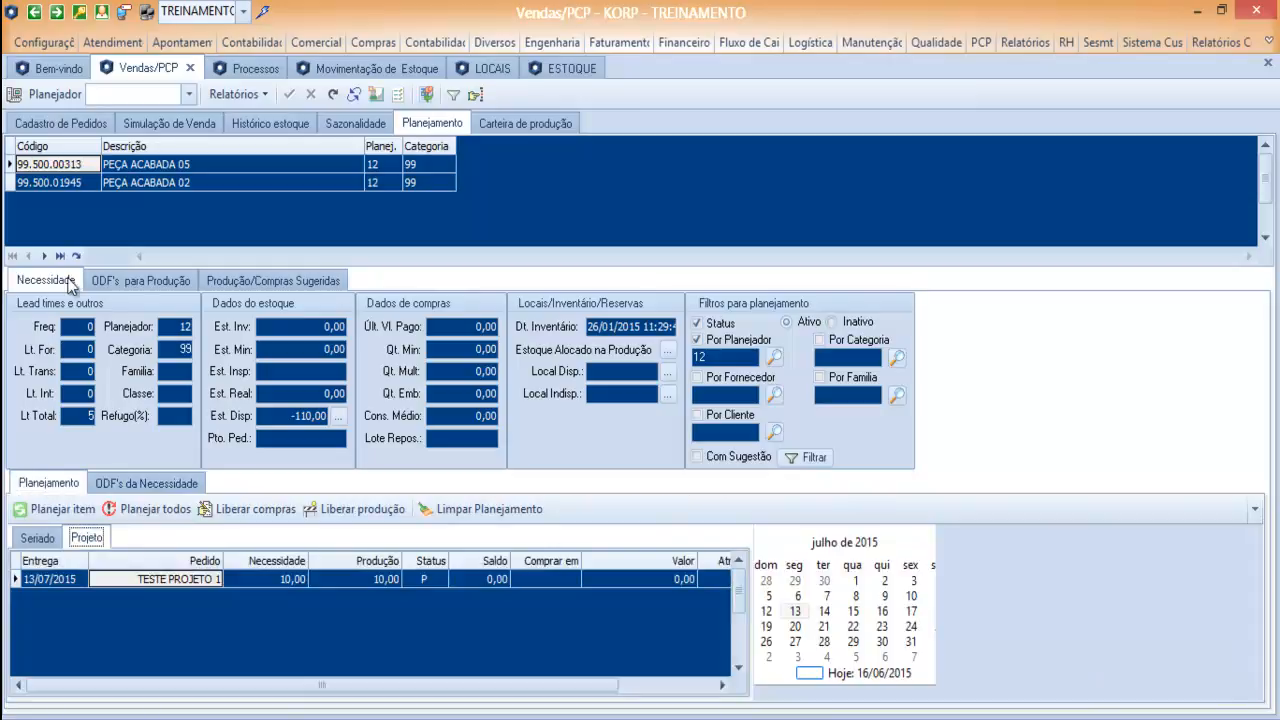
Add an order line TESTE PROJETO 2 for item 99.500.00313 in the order register and enter the customer code.
left_click(59, 124)
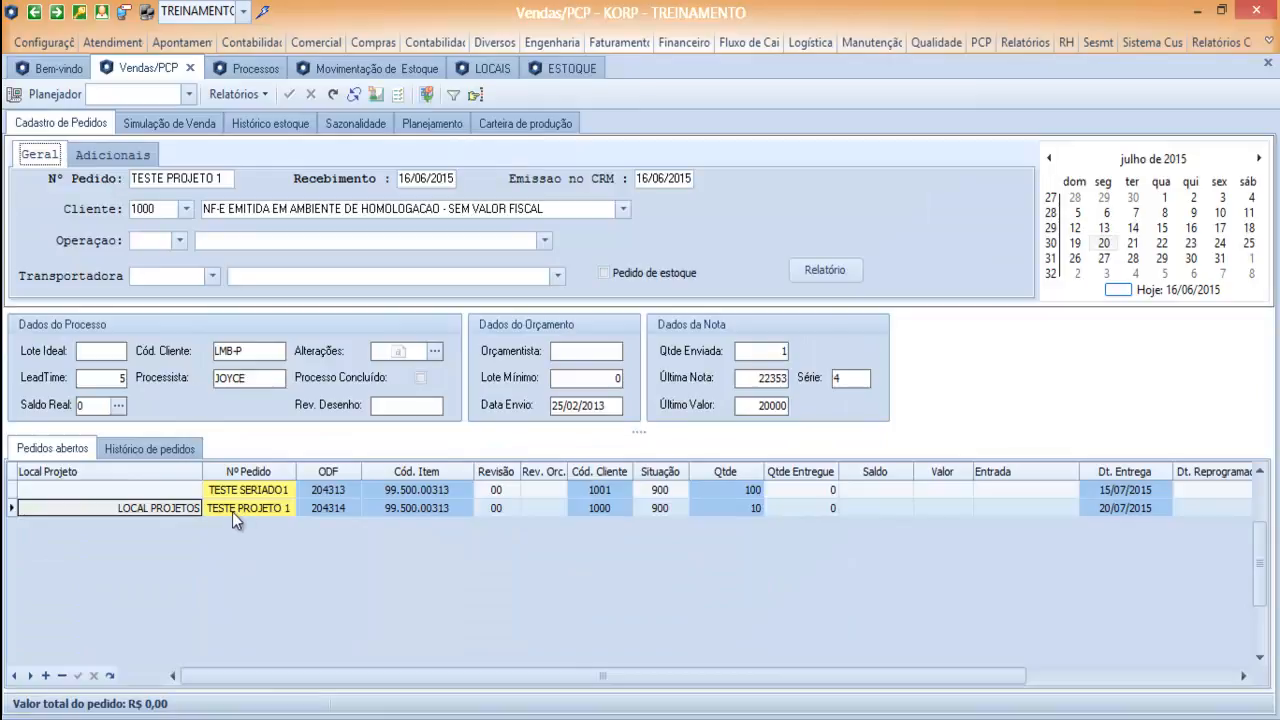
left_click(271, 510)
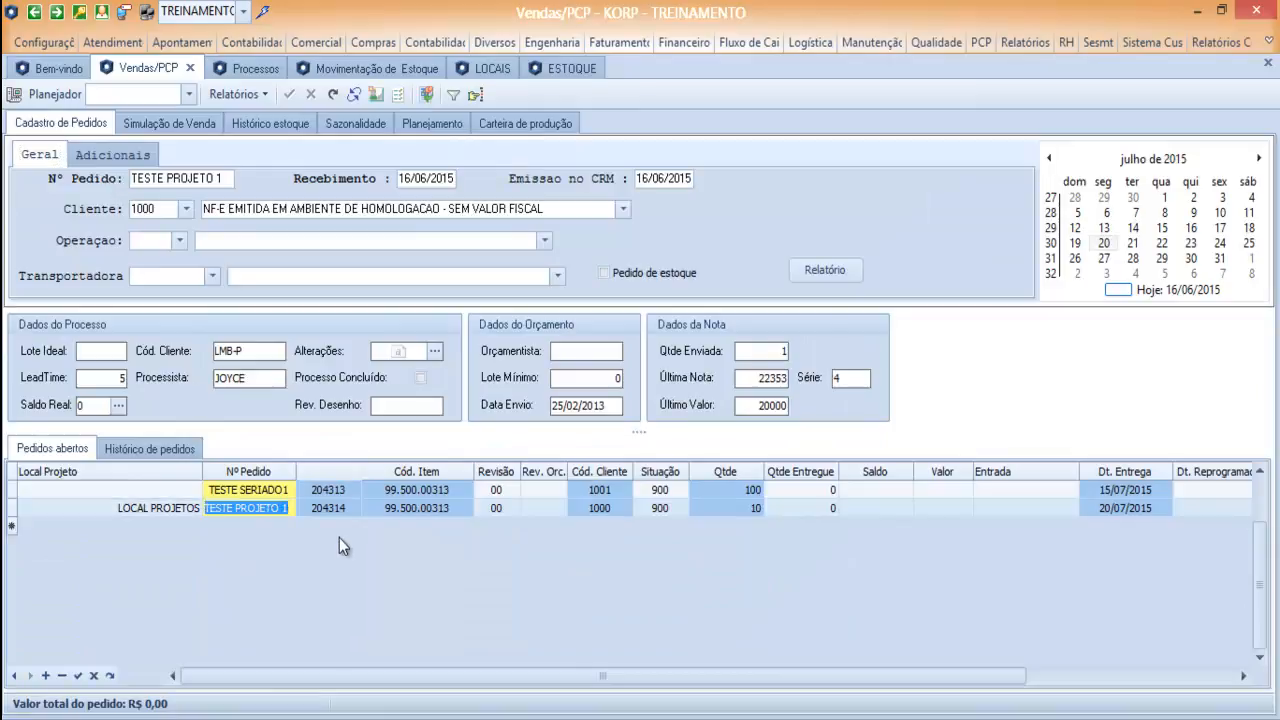
key("Down")
type("TESTE")
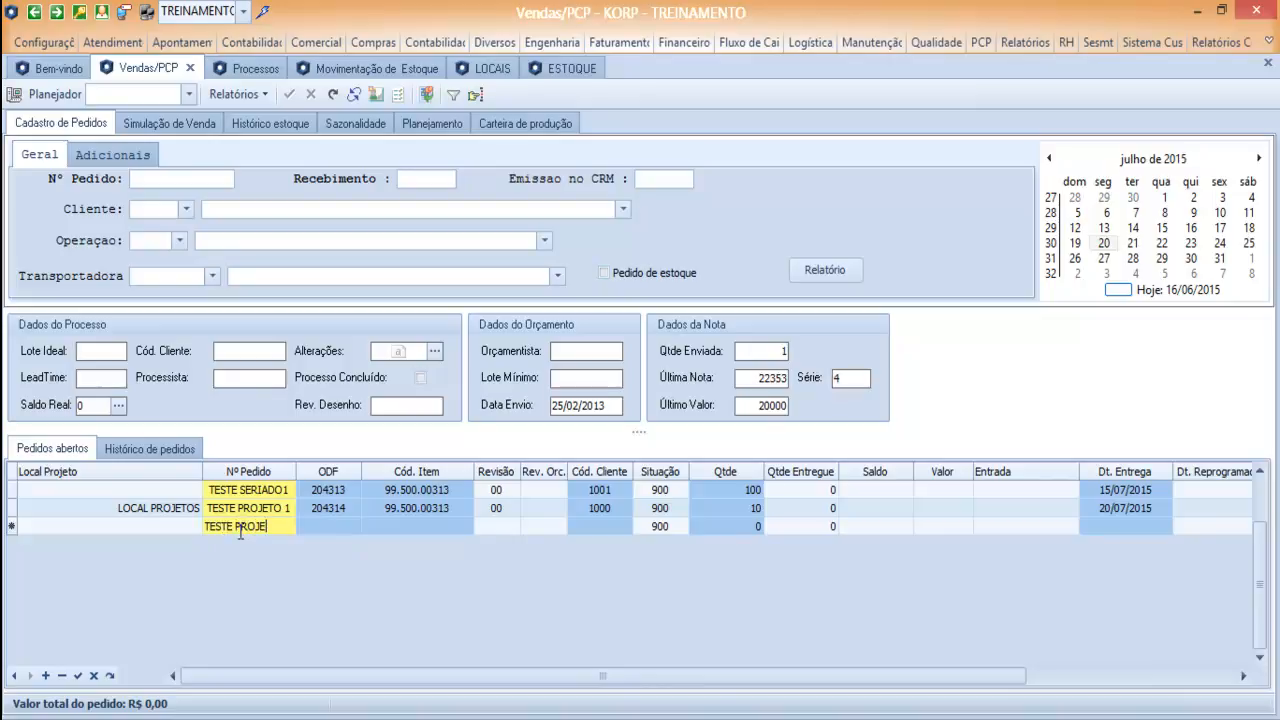
key("Tab")
type("99.500.00313")
key("Tab")
key("Tab")
key("Tab")
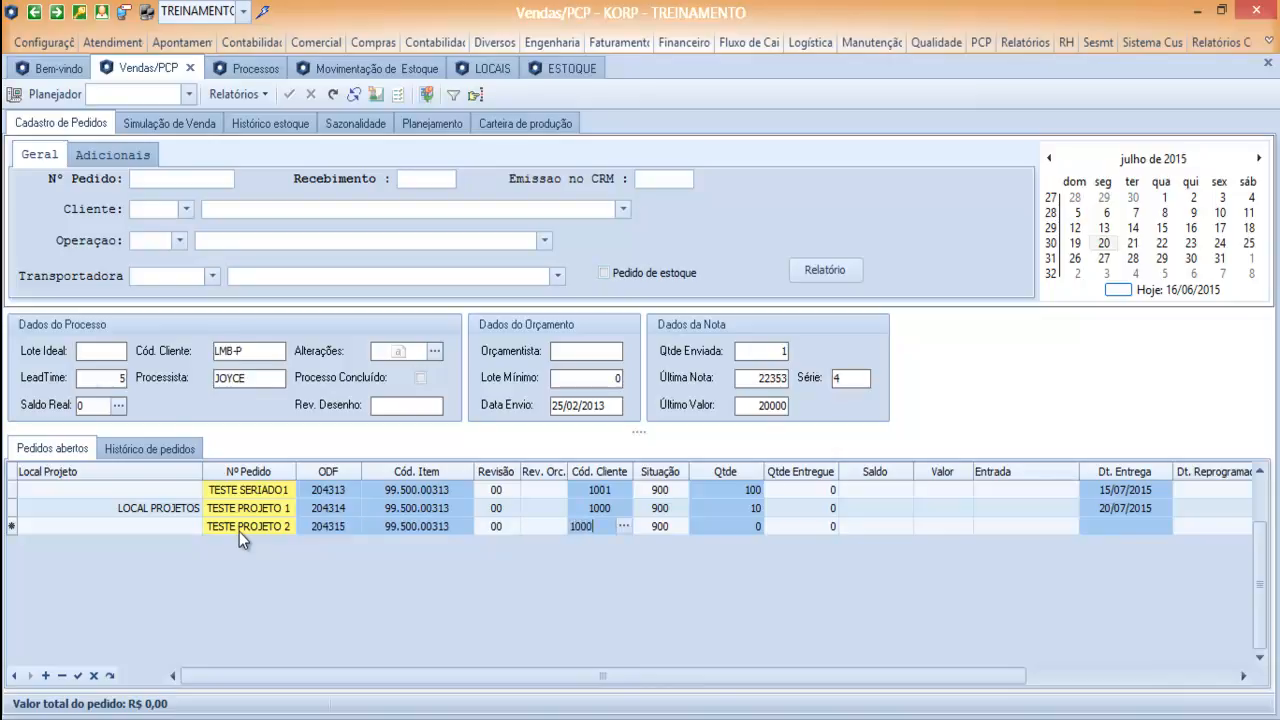
Give the TESTE PROJETO 2 line quantity 25, delivery date 30/07/2015 and project location LOCAL PROJETOS, and save it.
key("Tab")
key("Tab")
type("25")
key("Tab")
key("Tab")
type("30/07")
left_click(165, 525)
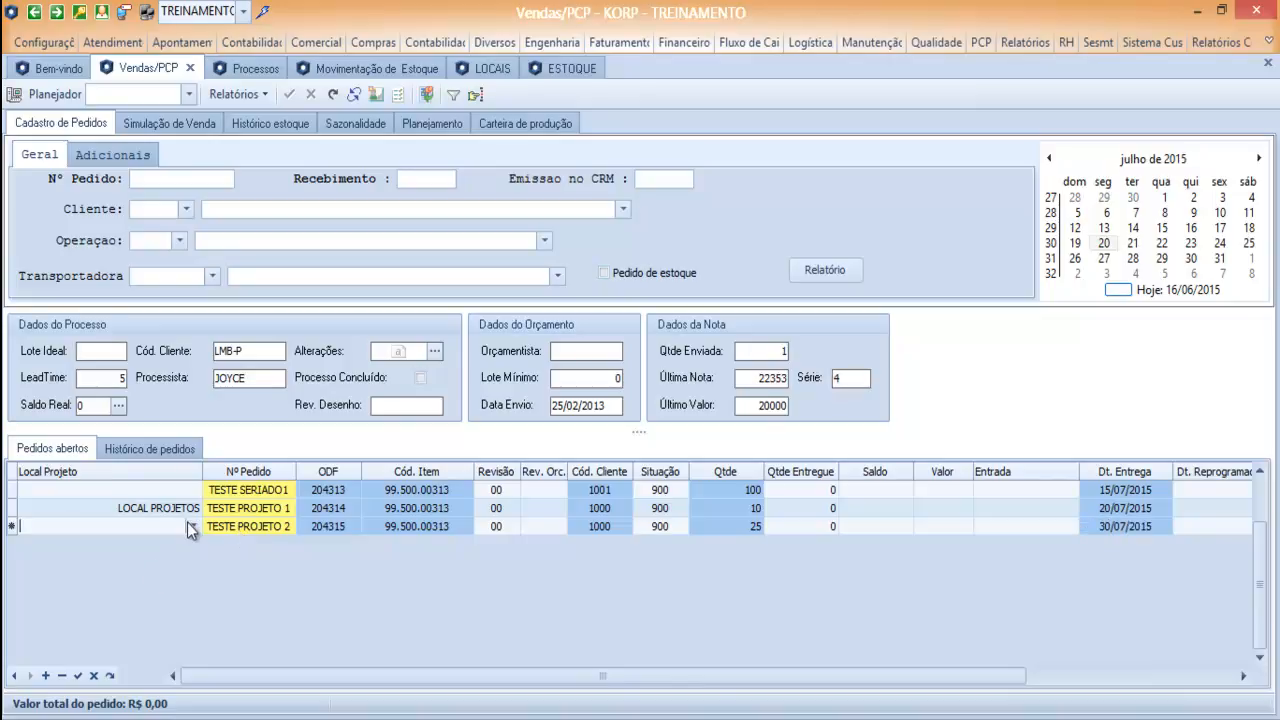
left_click(193, 525)
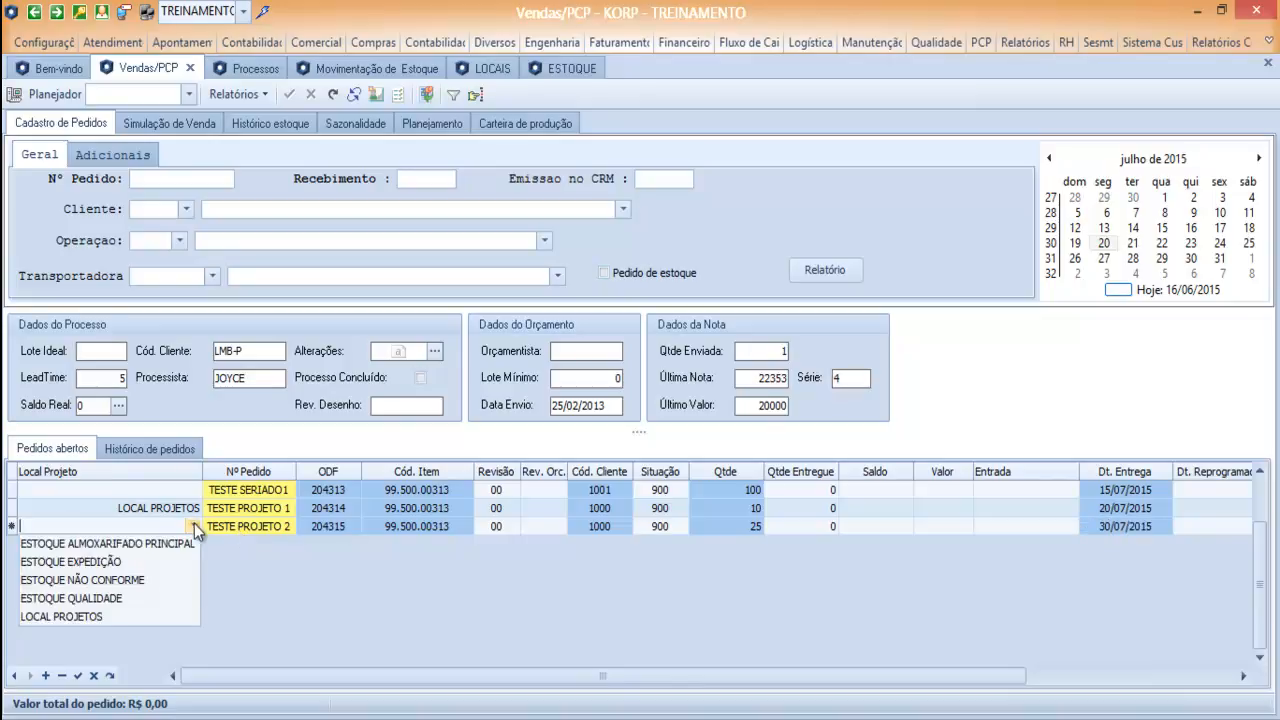
left_click(113, 615)
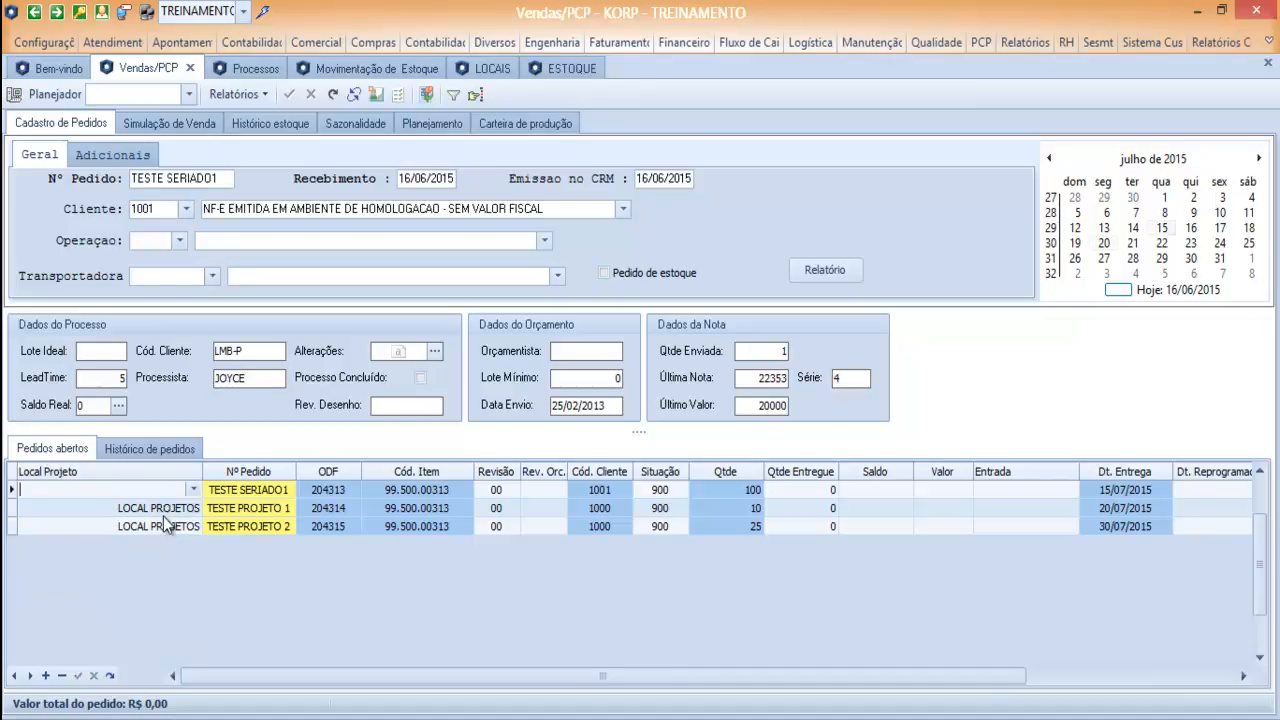
Replan item 99.500.00313 with the TESTE PROJETO 2 order included and review its Projeto and Seriado requirement lines.
left_click(421, 124)
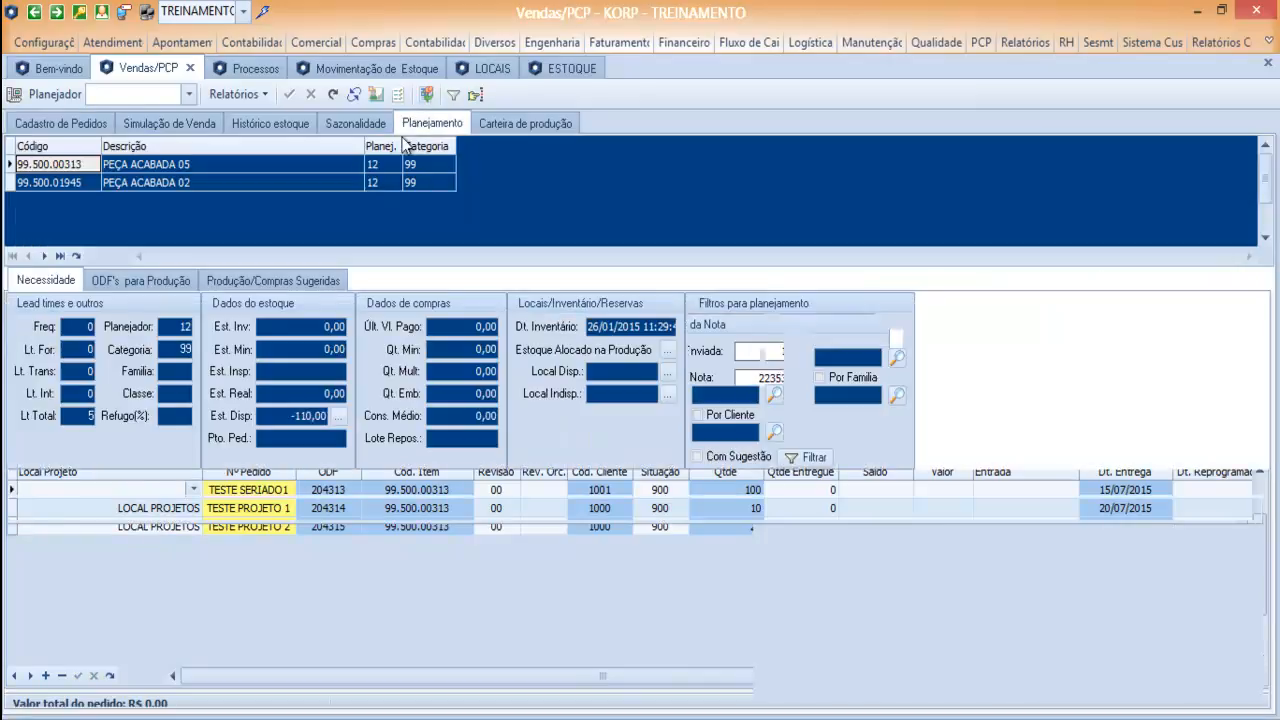
left_click(40, 541)
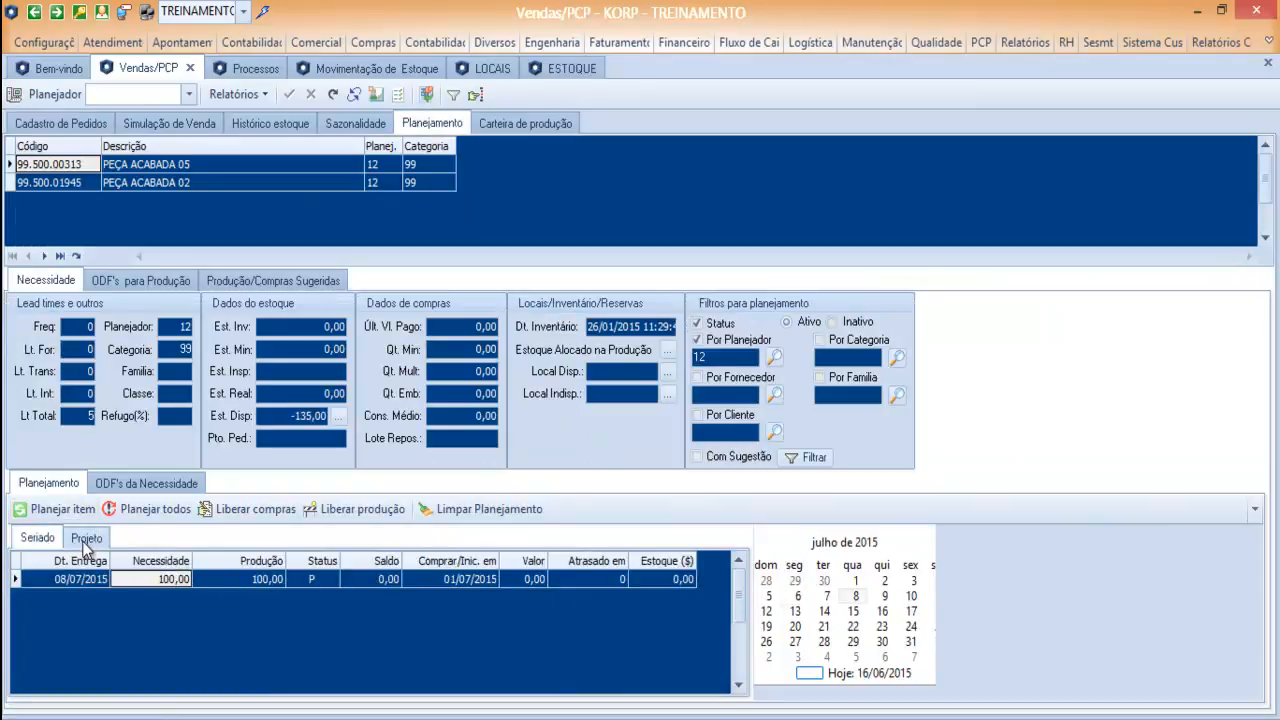
left_click(87, 540)
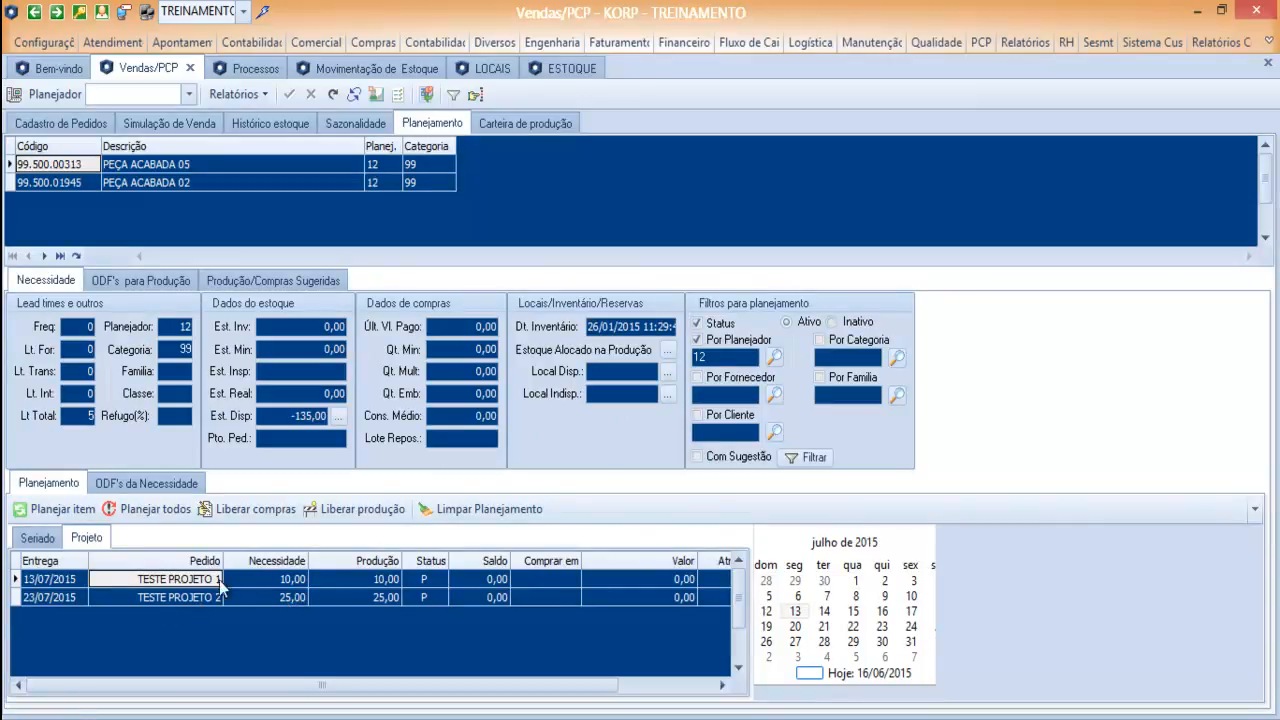
left_click(201, 599)
left_click(202, 581)
left_click(195, 599)
left_click(148, 580)
left_click(36, 538)
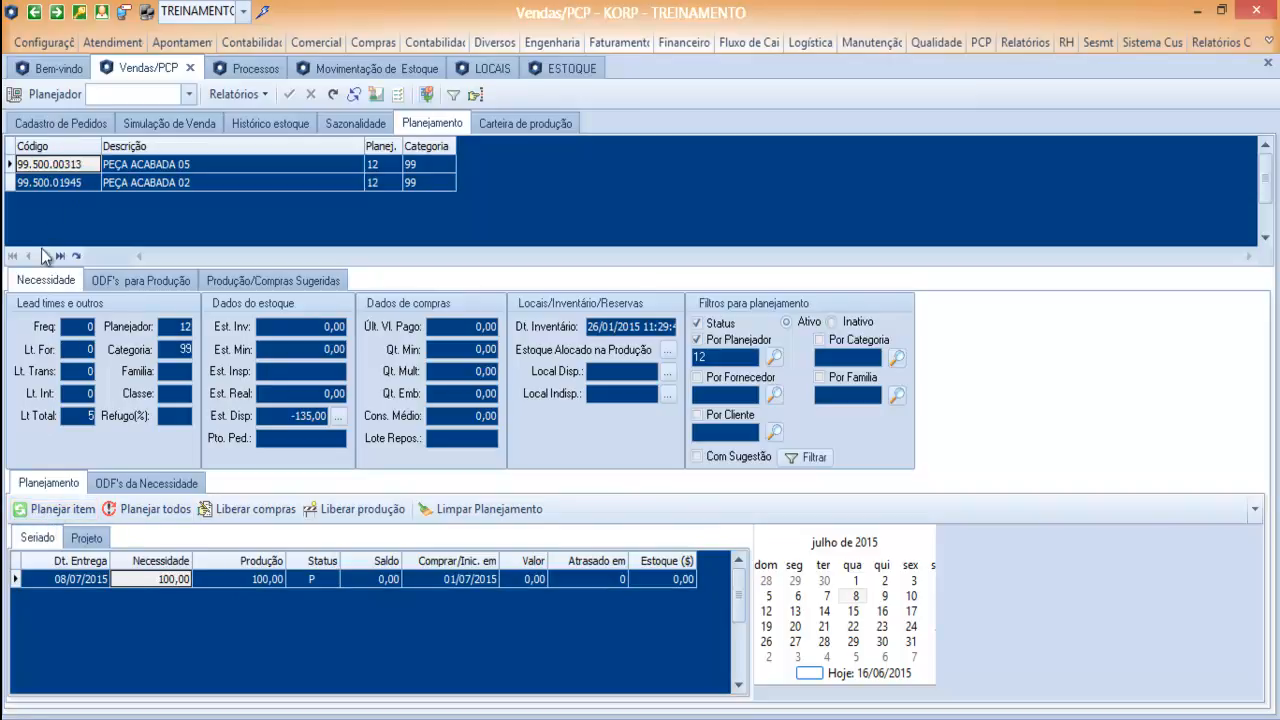
Insert an order line TESTE SERIADO 2 for item 99.500.00313 in the order register.
left_click(60, 123)
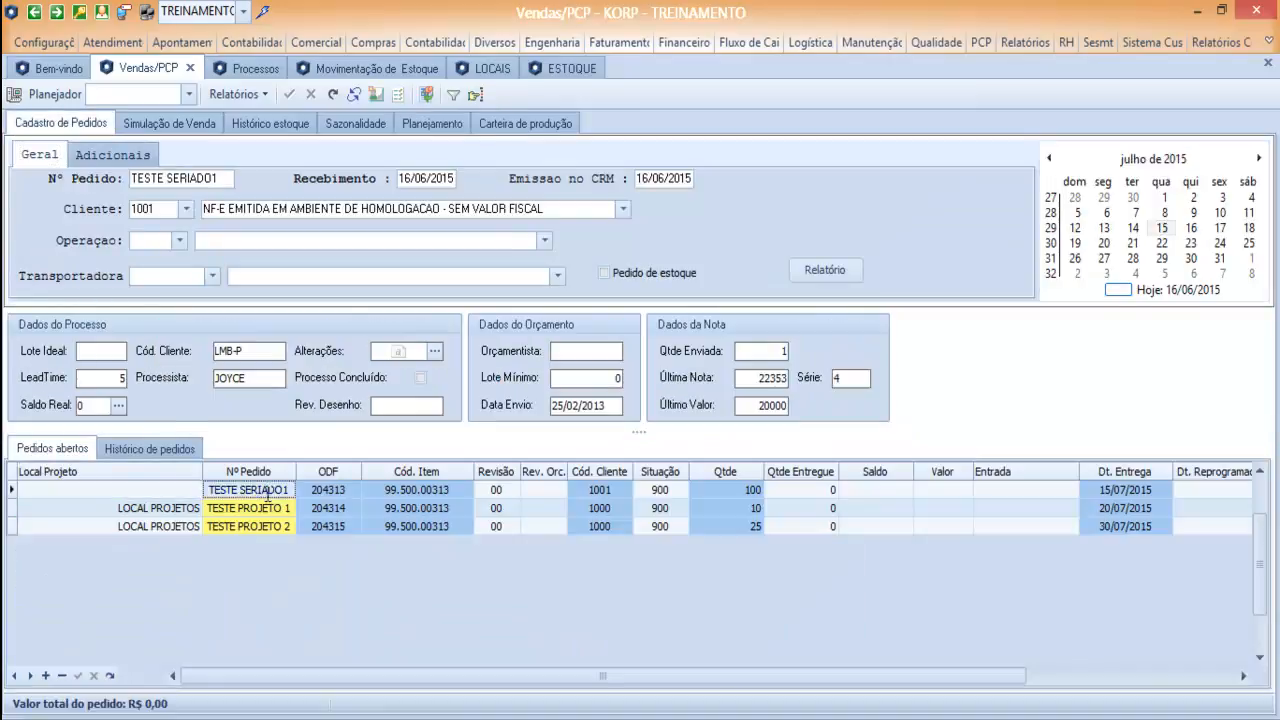
key("Insert")
left_click(250, 489)
type("TESTE SERIADO")
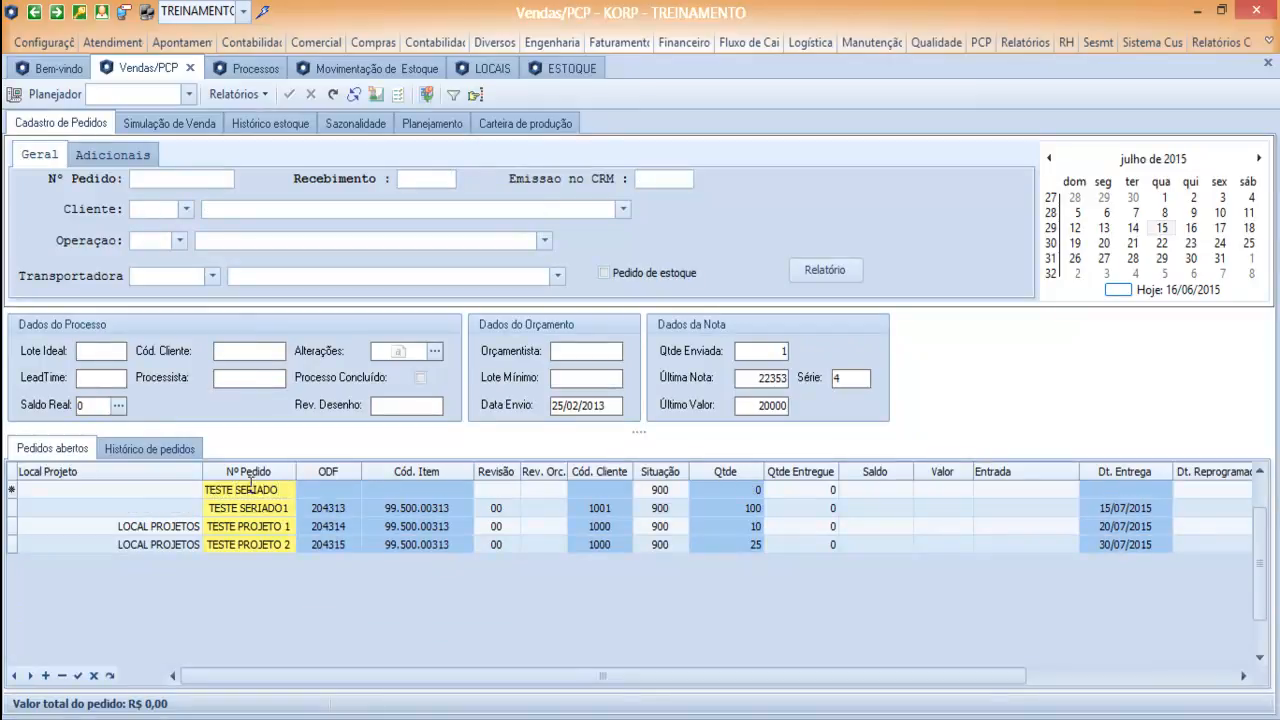
key("Tab")
type("99.500.00313")
key("Tab")
key("Tab")
key("Tab")
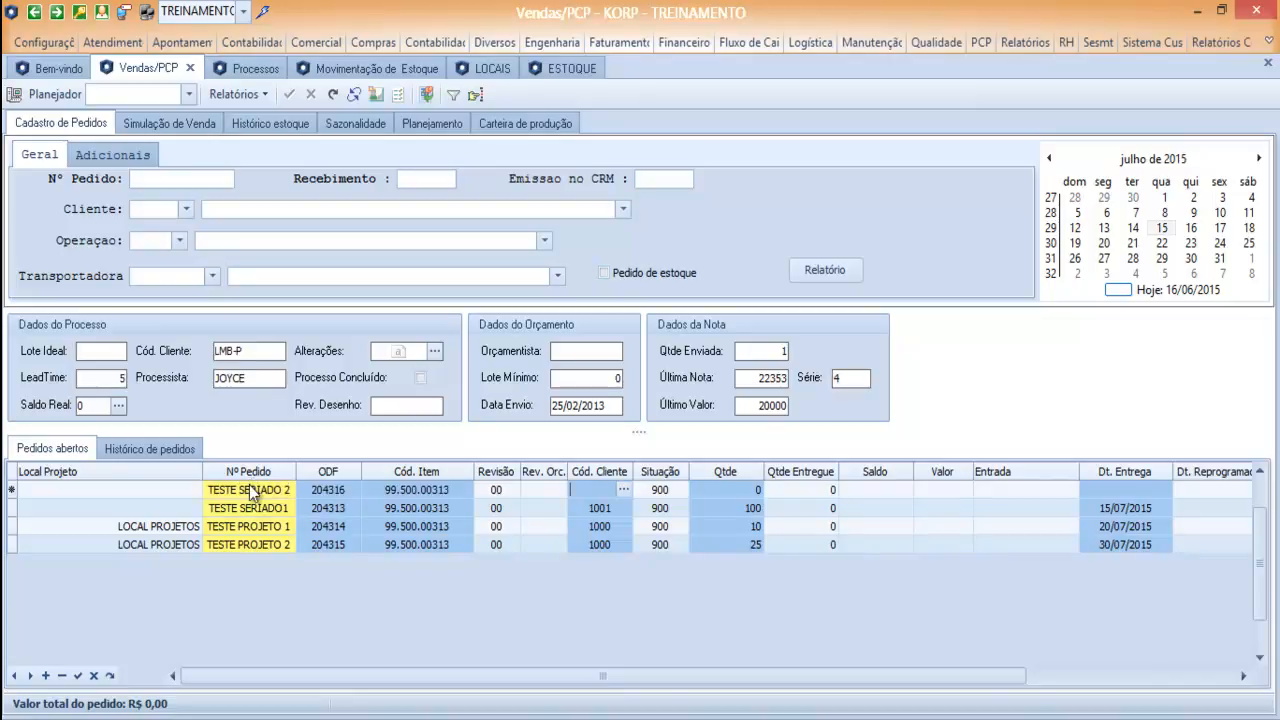
Enter the customer code, quantity 50 and delivery date 16/07/2015 on the TESTE SERIADO 2 line.
key("Tab")
key("Tab")
type("50")
key("Tab")
key("Tab")
key("Tab")
key("Tab")
type("16/07/2015")
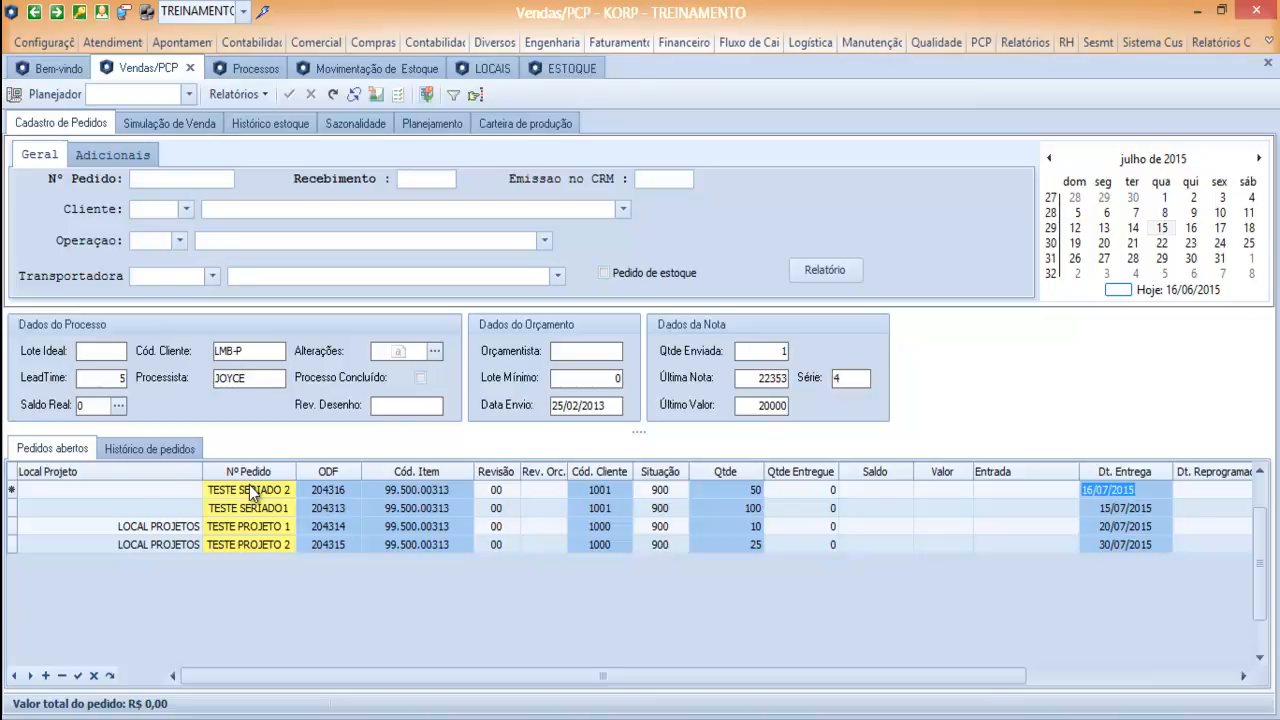
Save the TESTE SERIADO 2 line and replan item 99.500.00313.
key("Return")
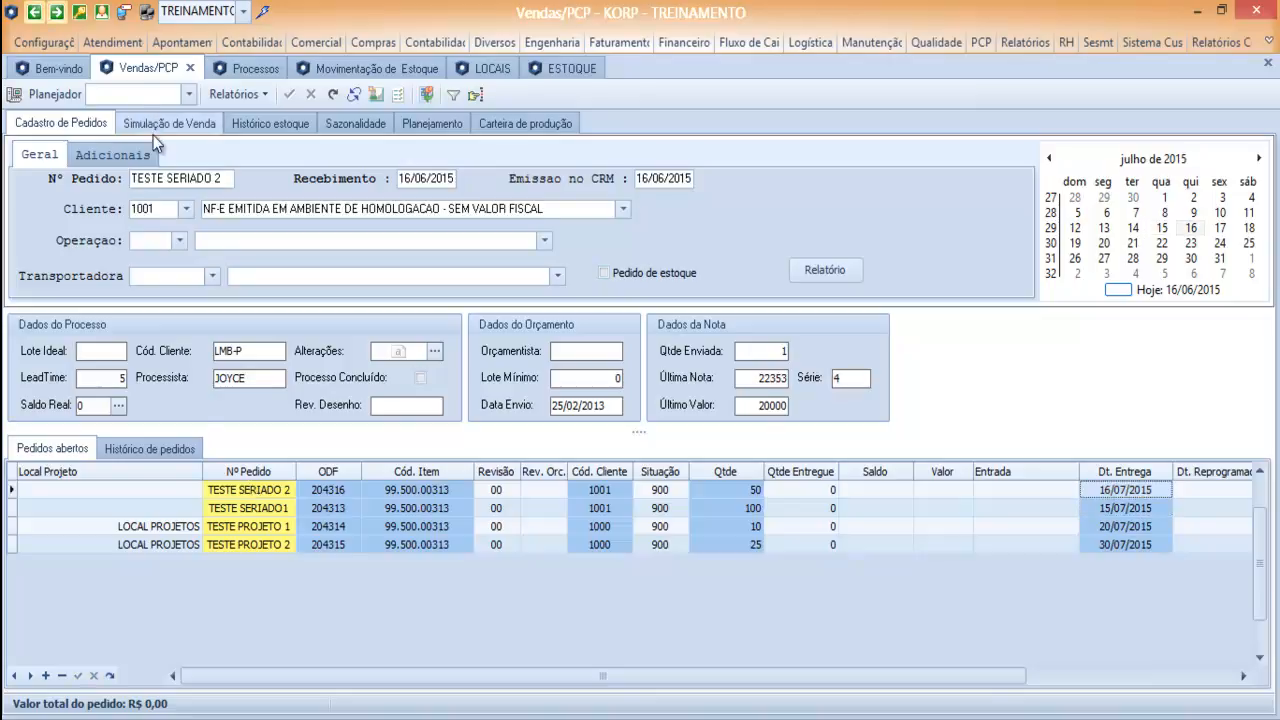
left_click(432, 123)
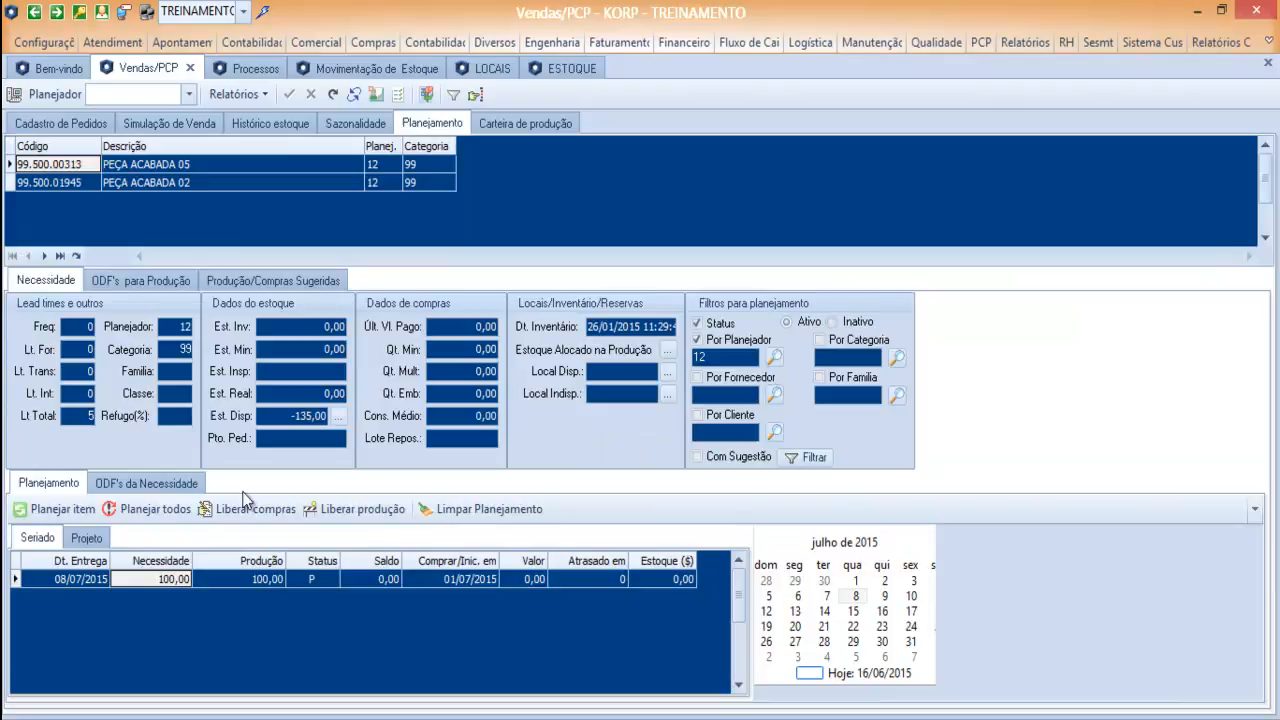
left_click(52, 511)
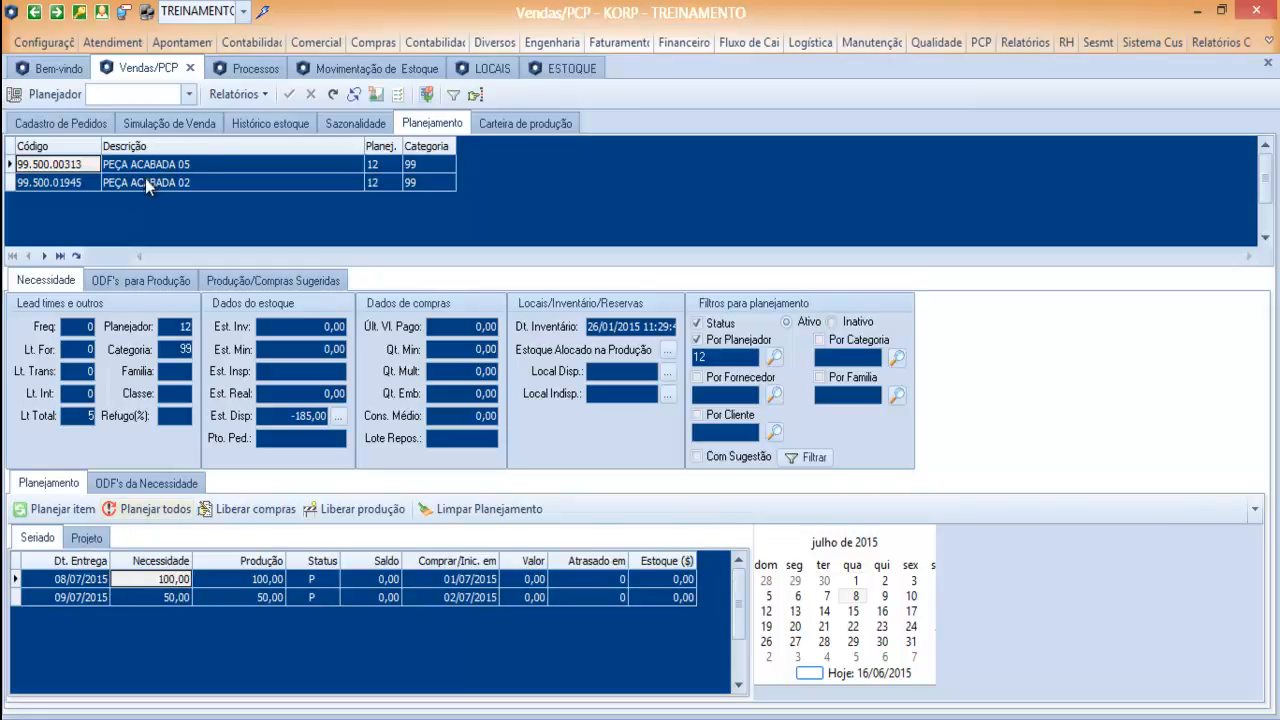
Find item 99.500.00313 in the stock register, set its PCP frequency to 1 and save the record.
left_click(554, 67)
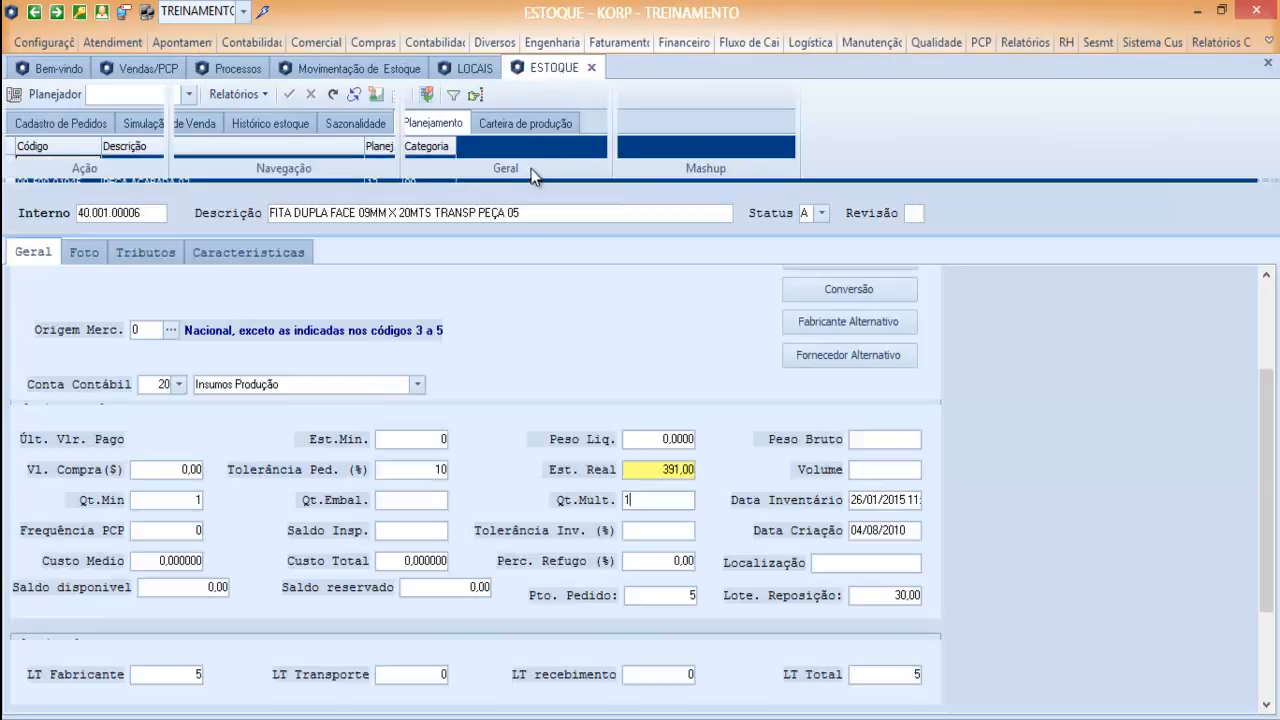
left_click(50, 215)
type("99.500.00313")
key("Return")
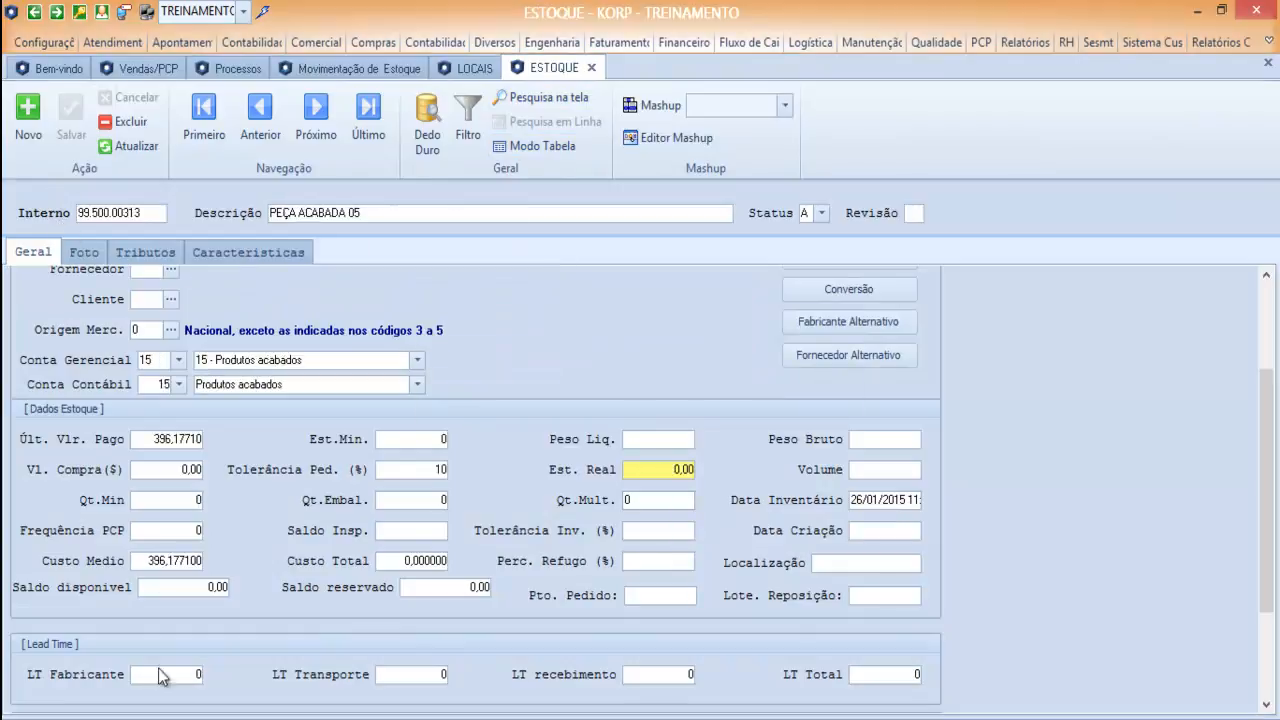
left_click(160, 530)
type("1")
left_click(77, 118)
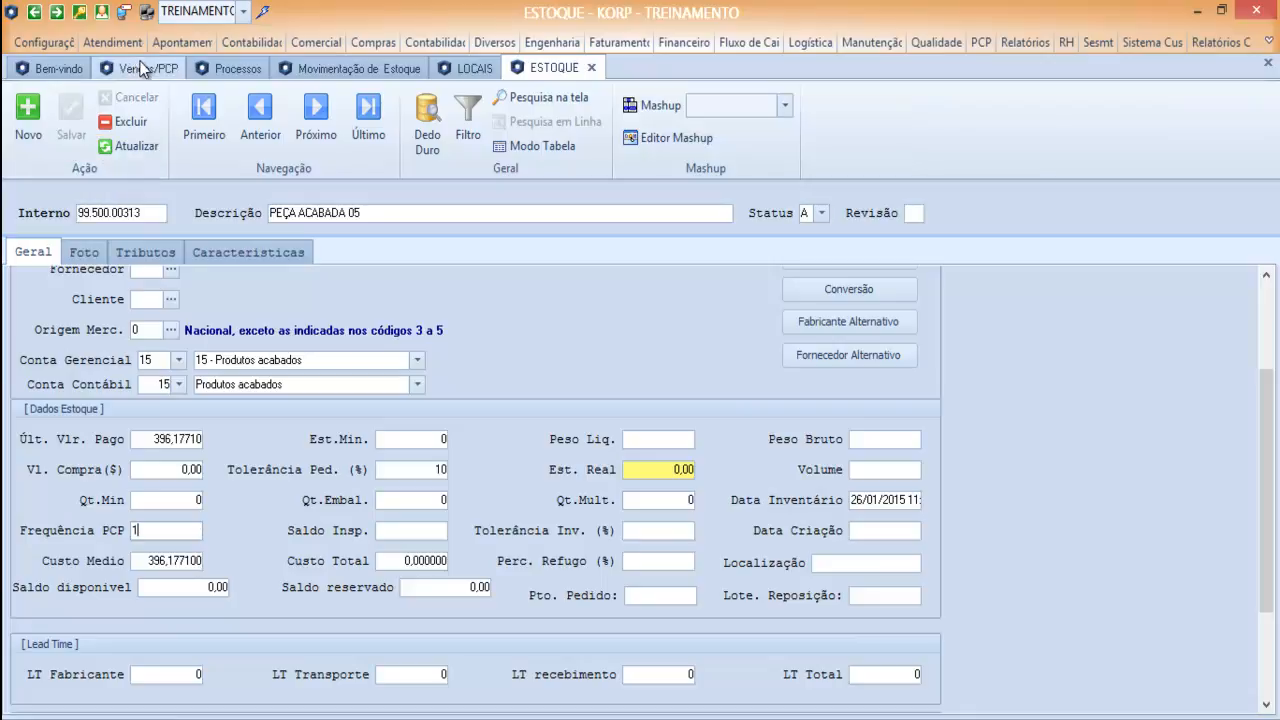
Refresh the item list in planning and replan item 99.500.00313 with the updated frequency.
left_click(138, 67)
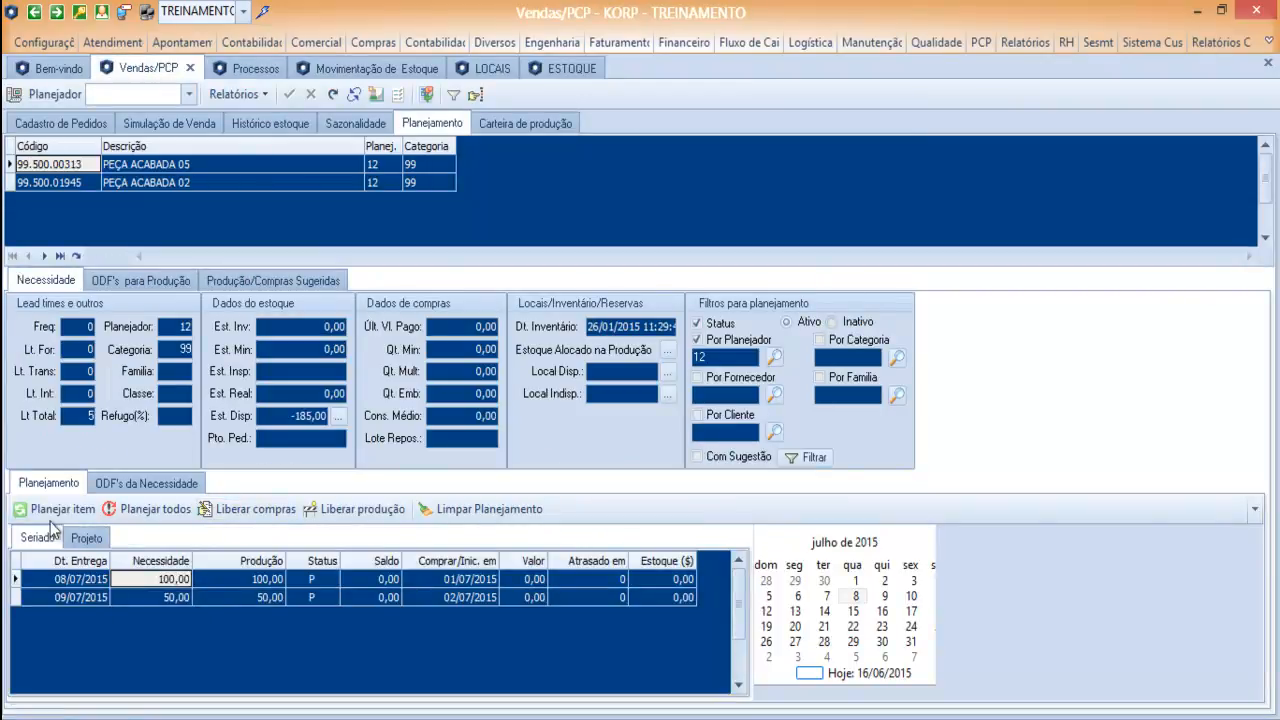
left_click(76, 256)
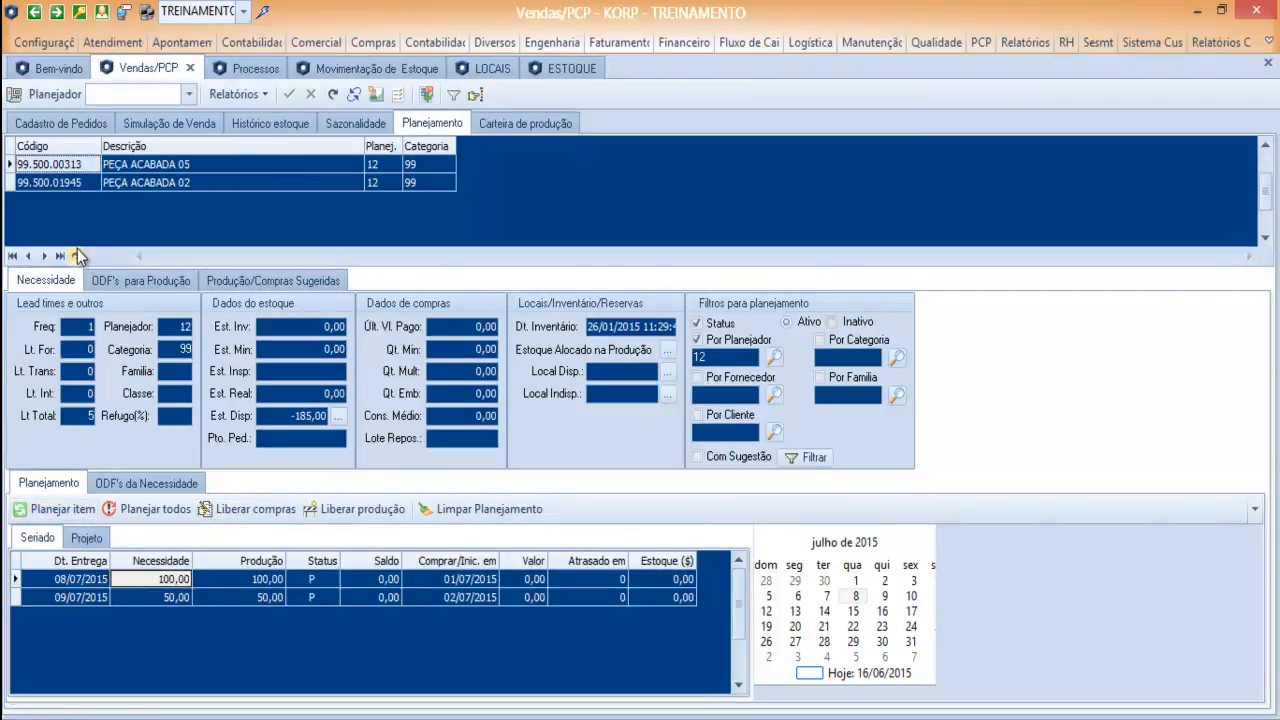
left_click(47, 508)
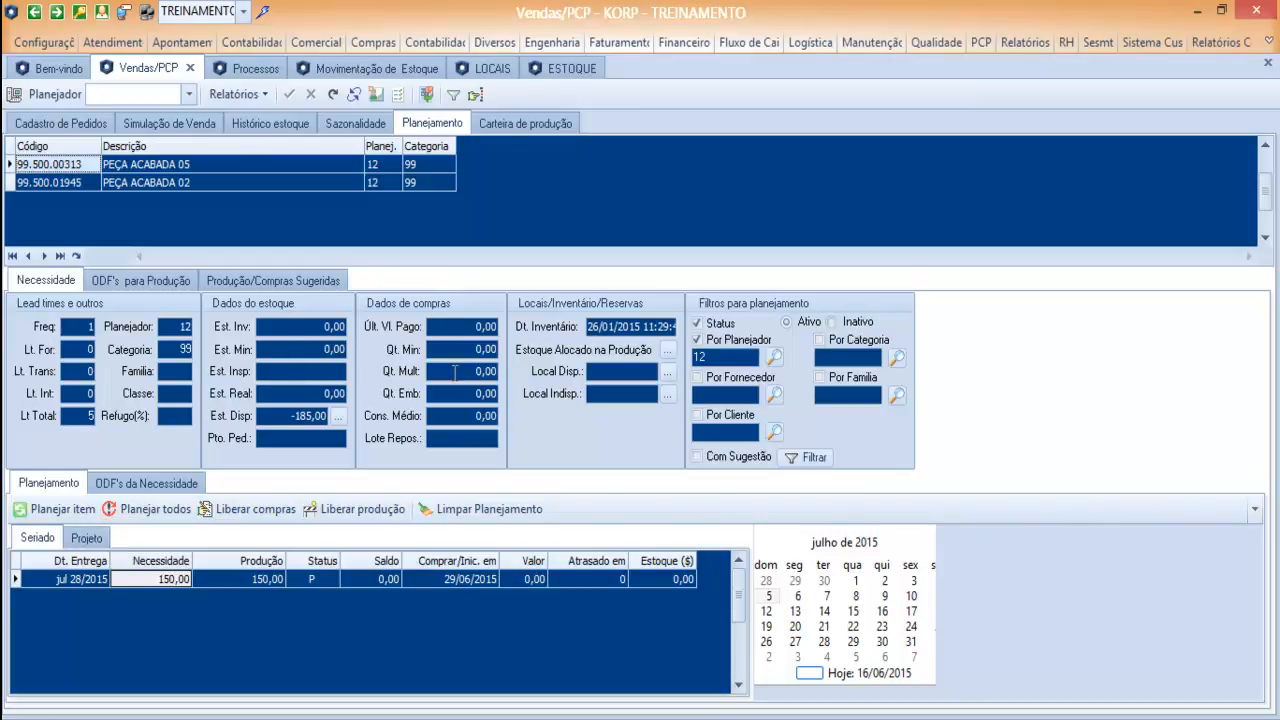
Compare the item's Projeto and Seriado results and set the Status of the Seriado requirement to L.
left_click(86, 538)
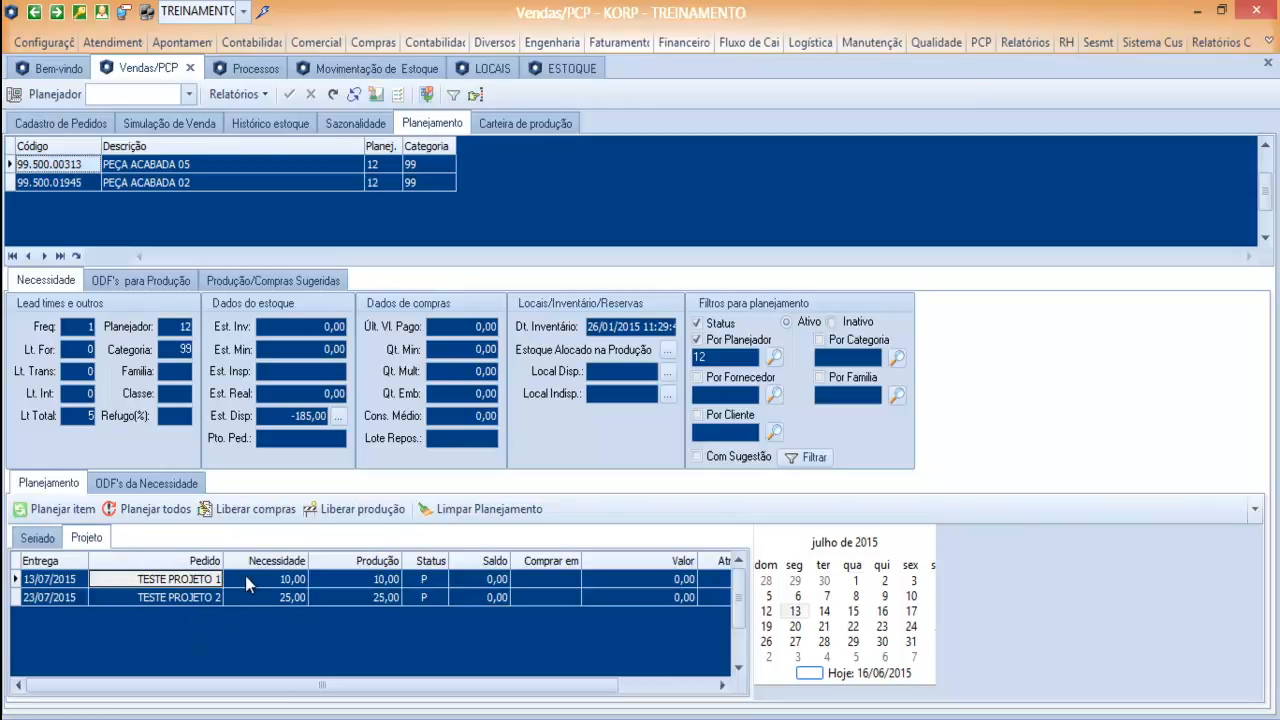
left_click(36, 537)
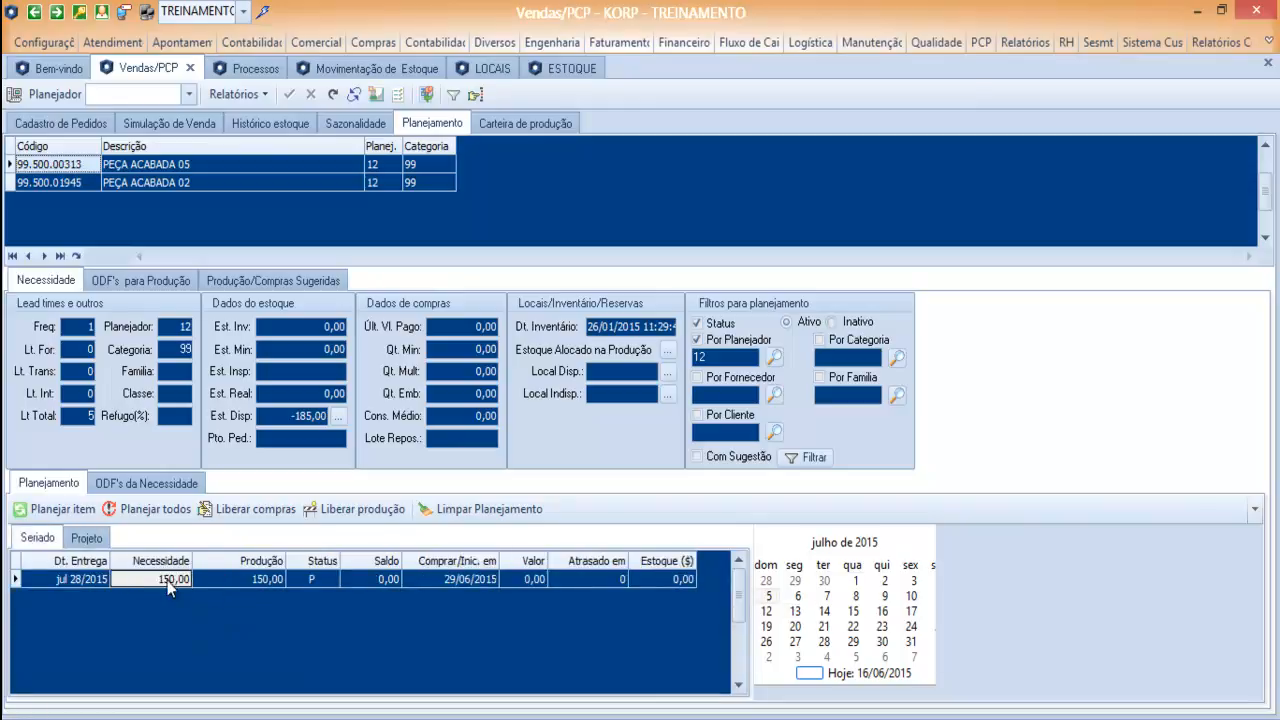
double_click(312, 581)
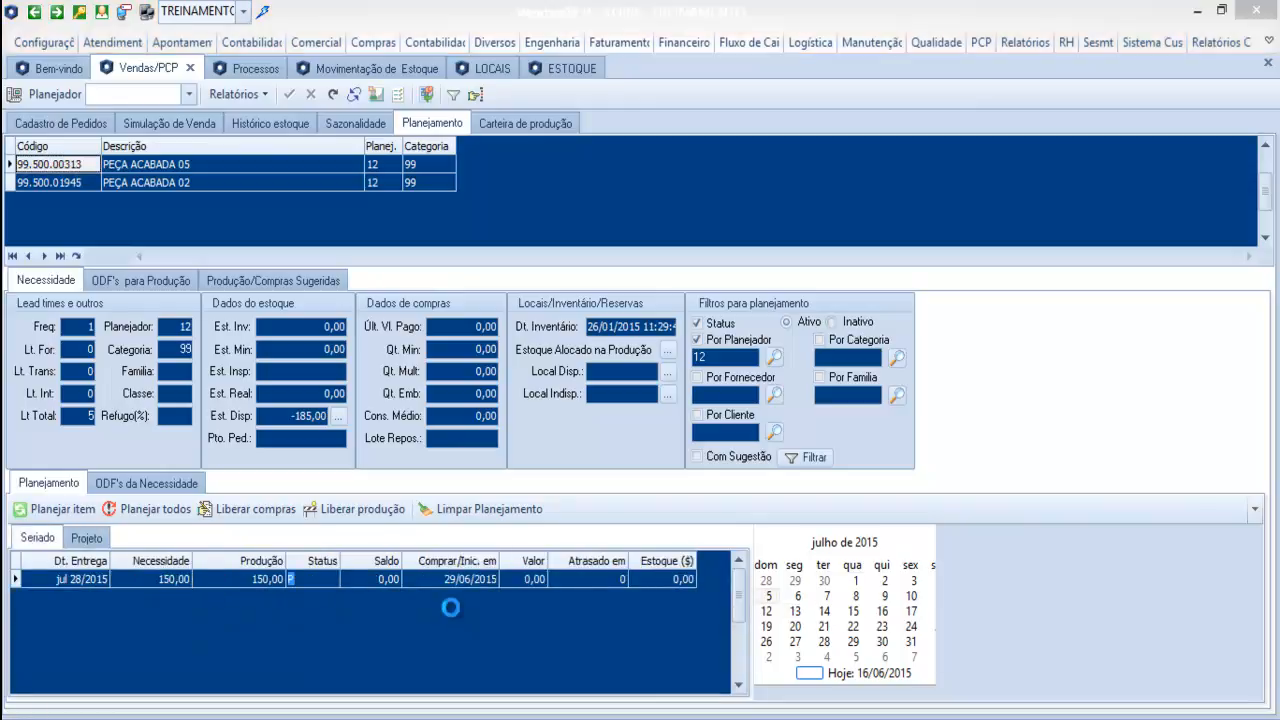
key("Return")
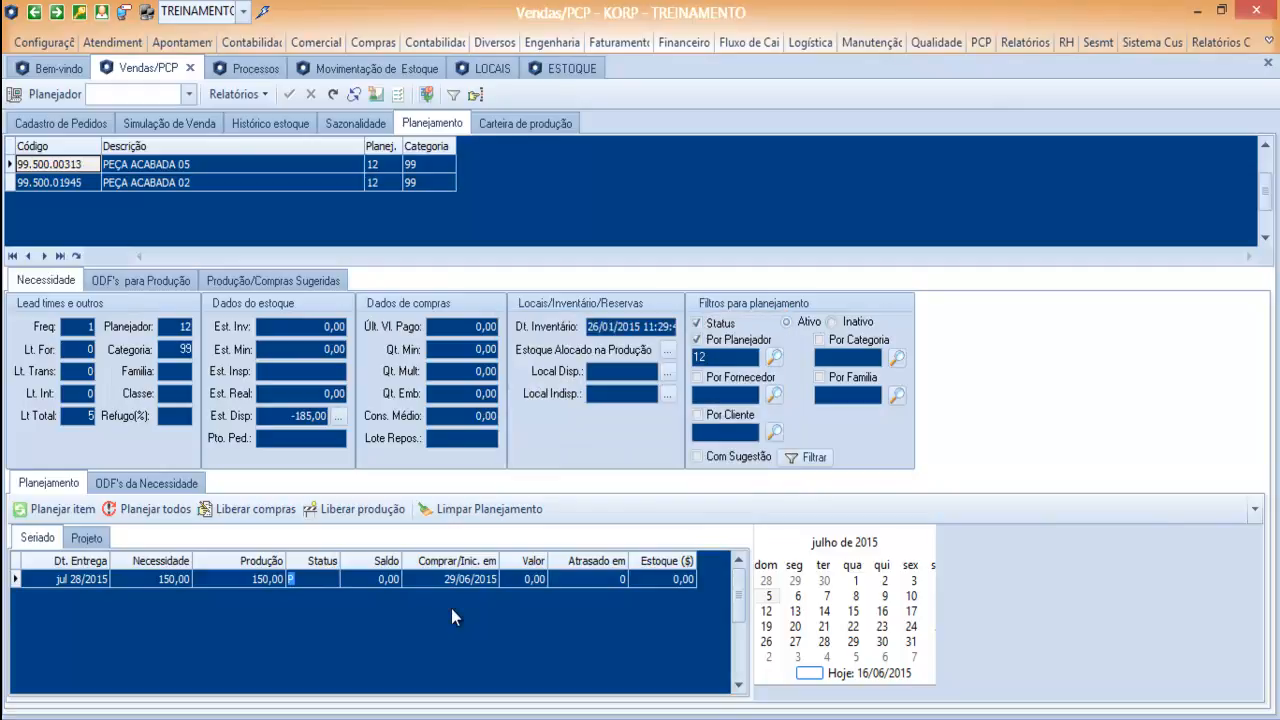
type("L")
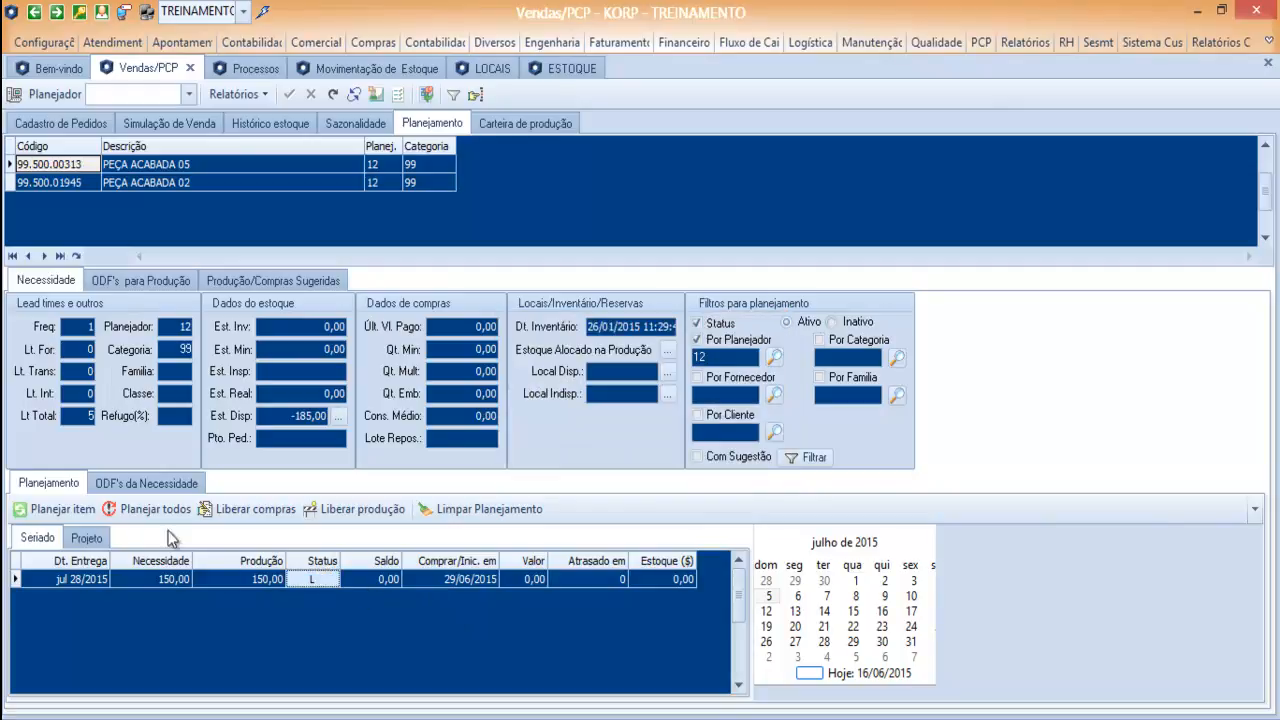
Set the Status of the TESTE PROJETO 1 requirement in the Projeto planning to L.
left_click(87, 538)
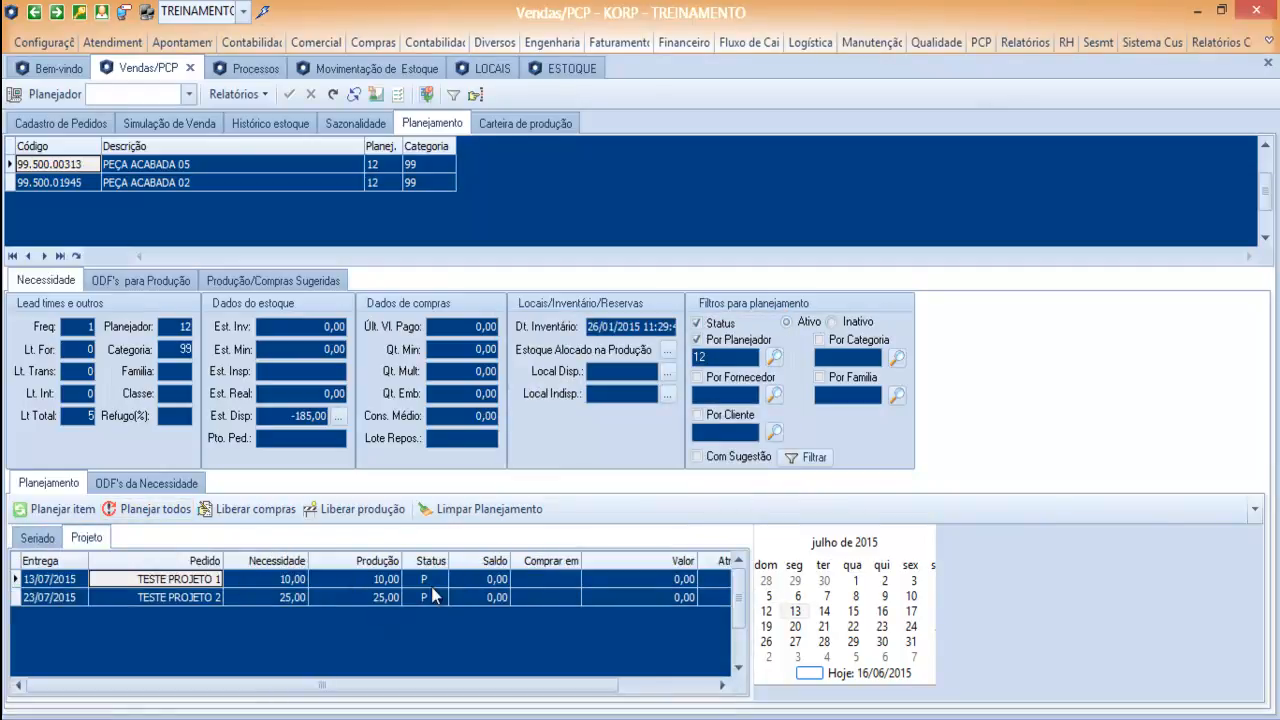
left_click(441, 579)
double_click(441, 579)
key("Escape")
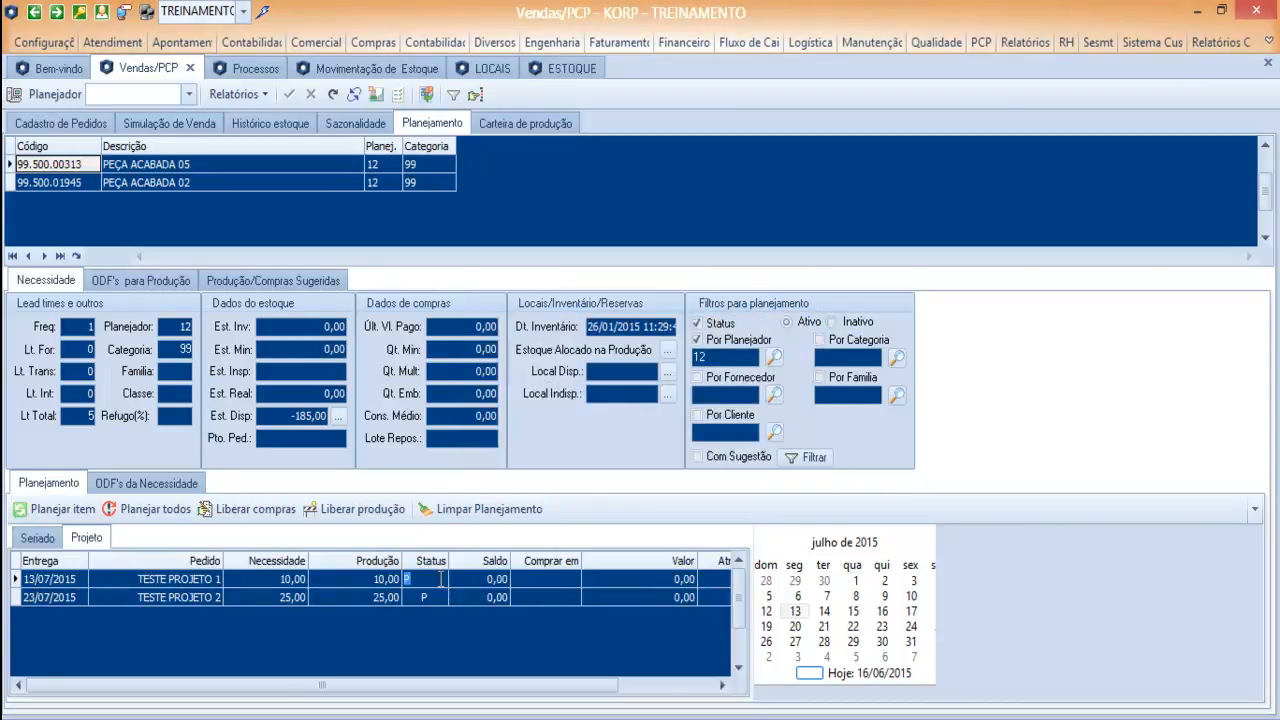
type("L")
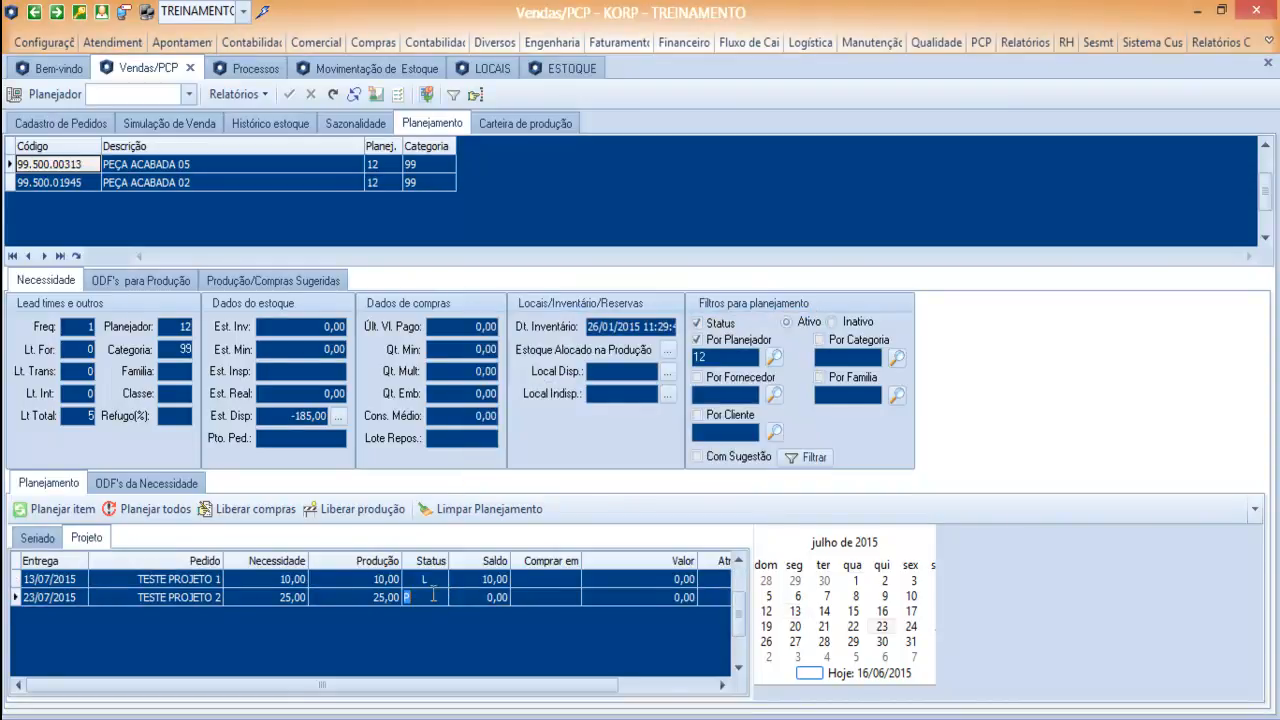
Set the Status of the TESTE PROJETO 2 requirement to L and review the item's ODFs for production.
left_click(433, 596)
left_click(425, 579)
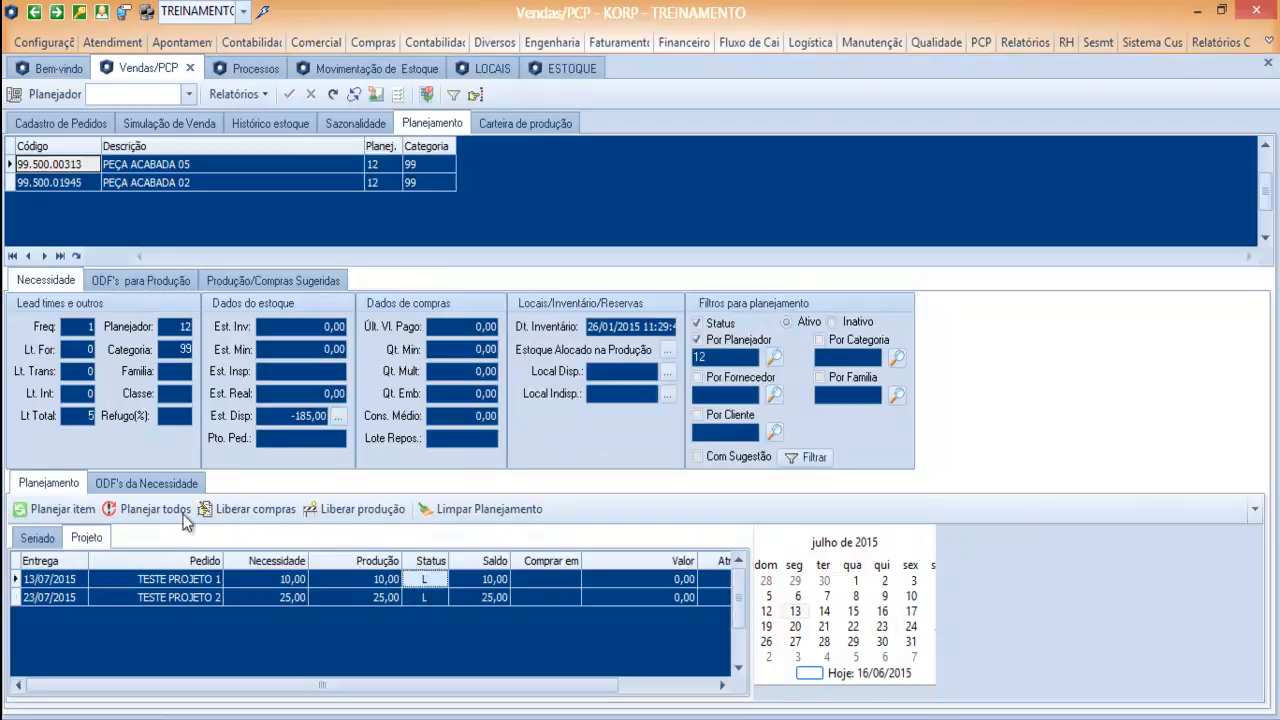
left_click(138, 281)
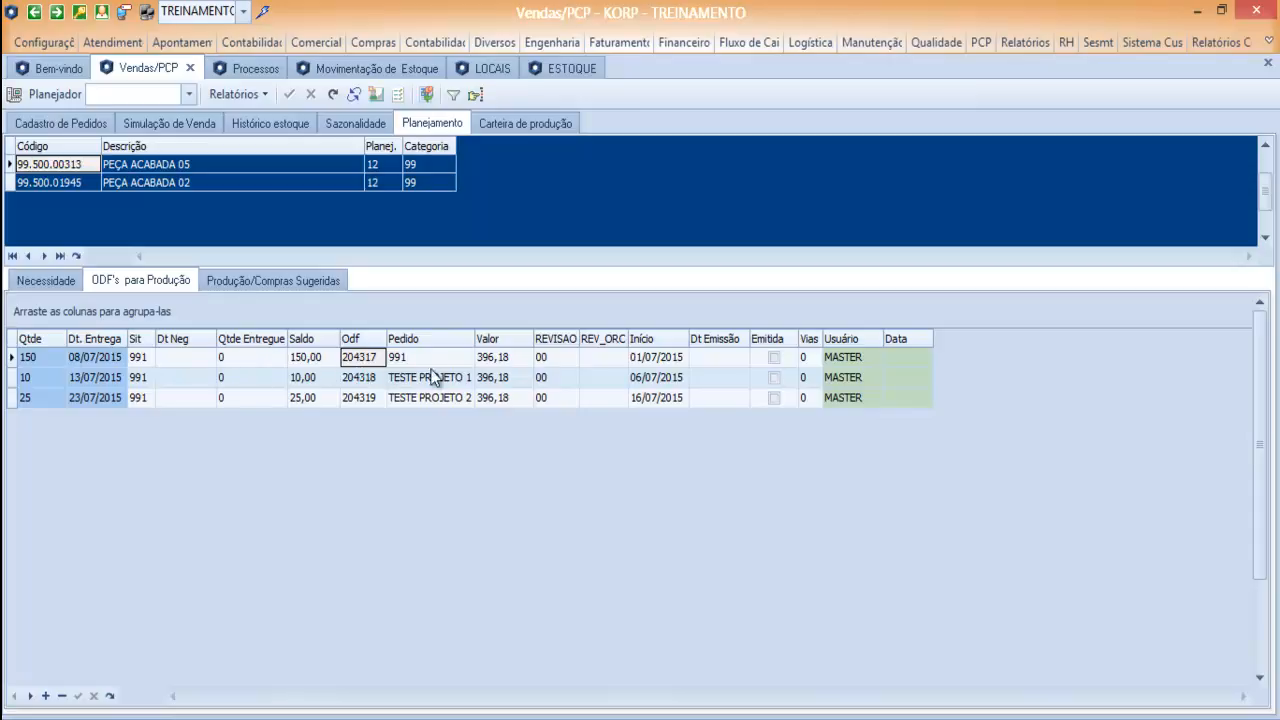
left_click_drag(473, 338, 485, 340)
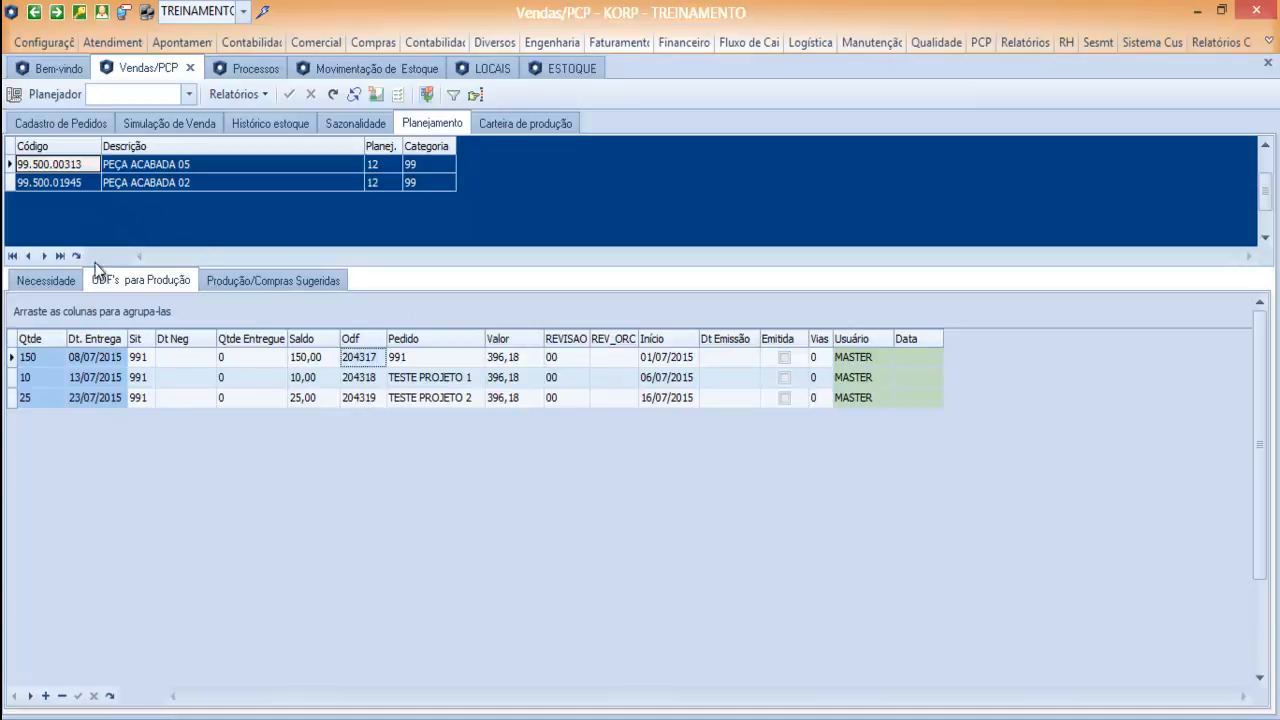
Find raw material 30.005.00006 in the process operations of item 99.500.00313 and copy its code.
left_click(257, 72)
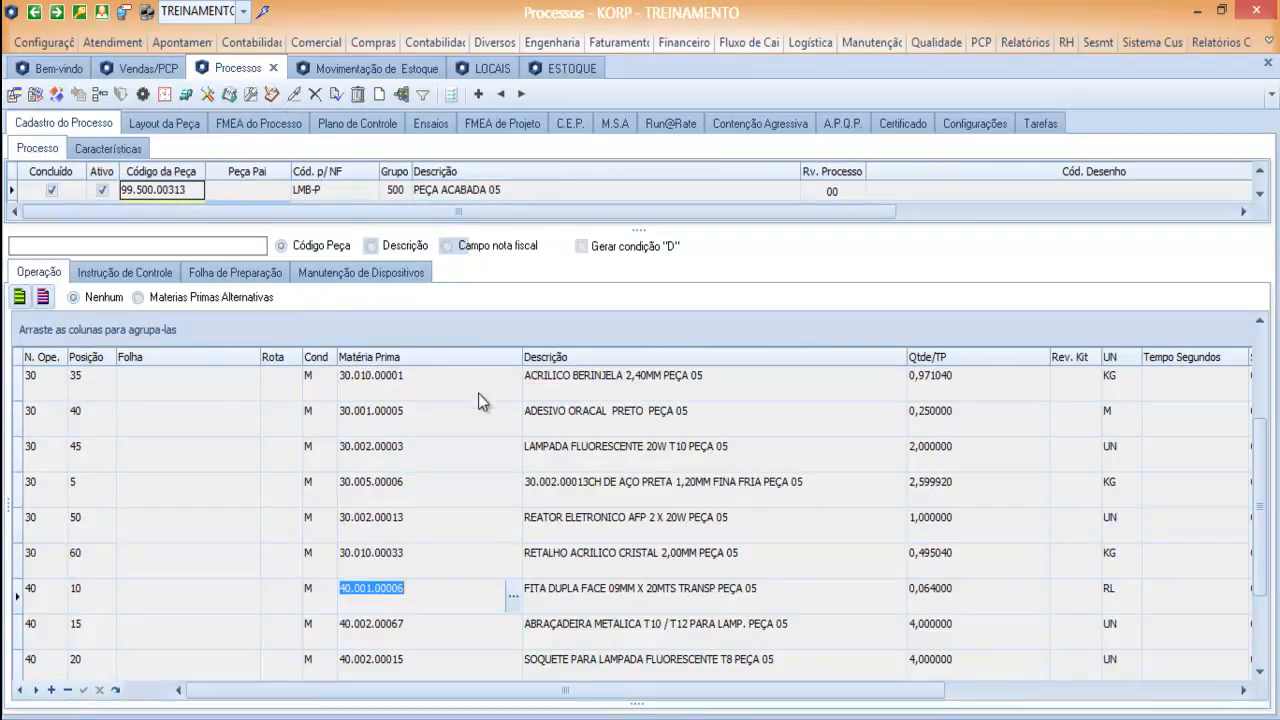
scroll(1250, 480, "up", 1)
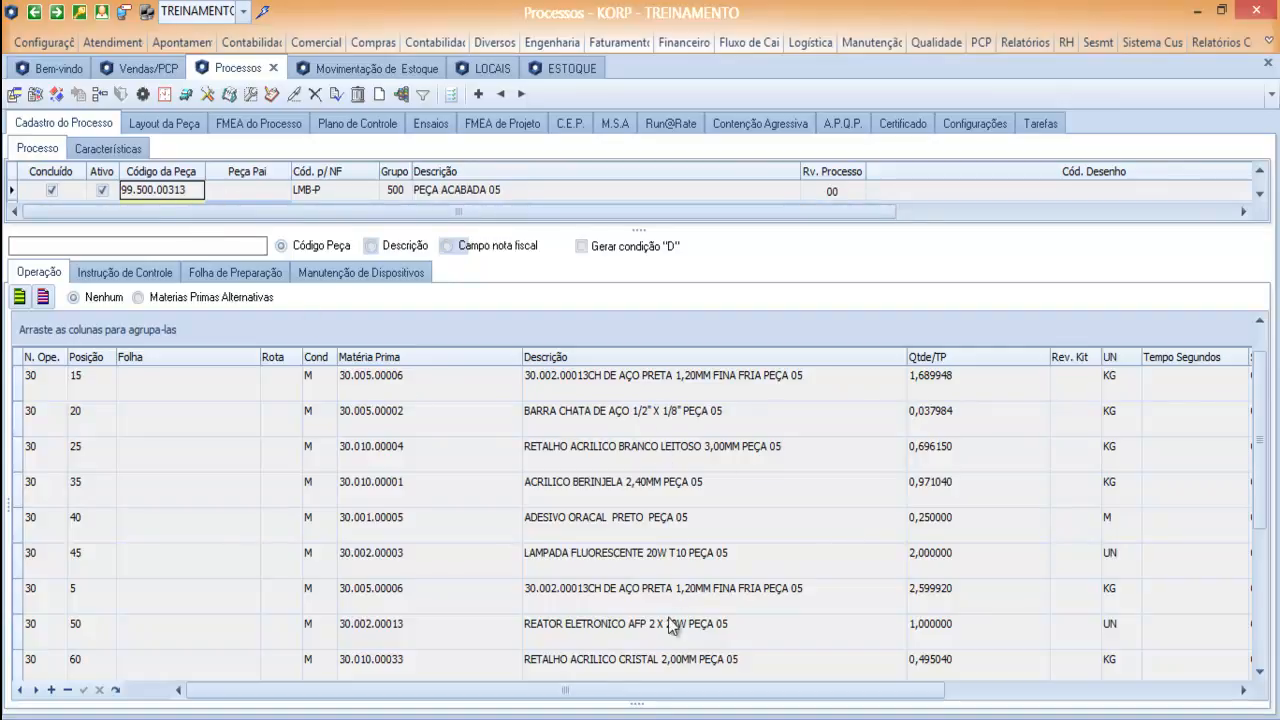
left_click(1260, 672)
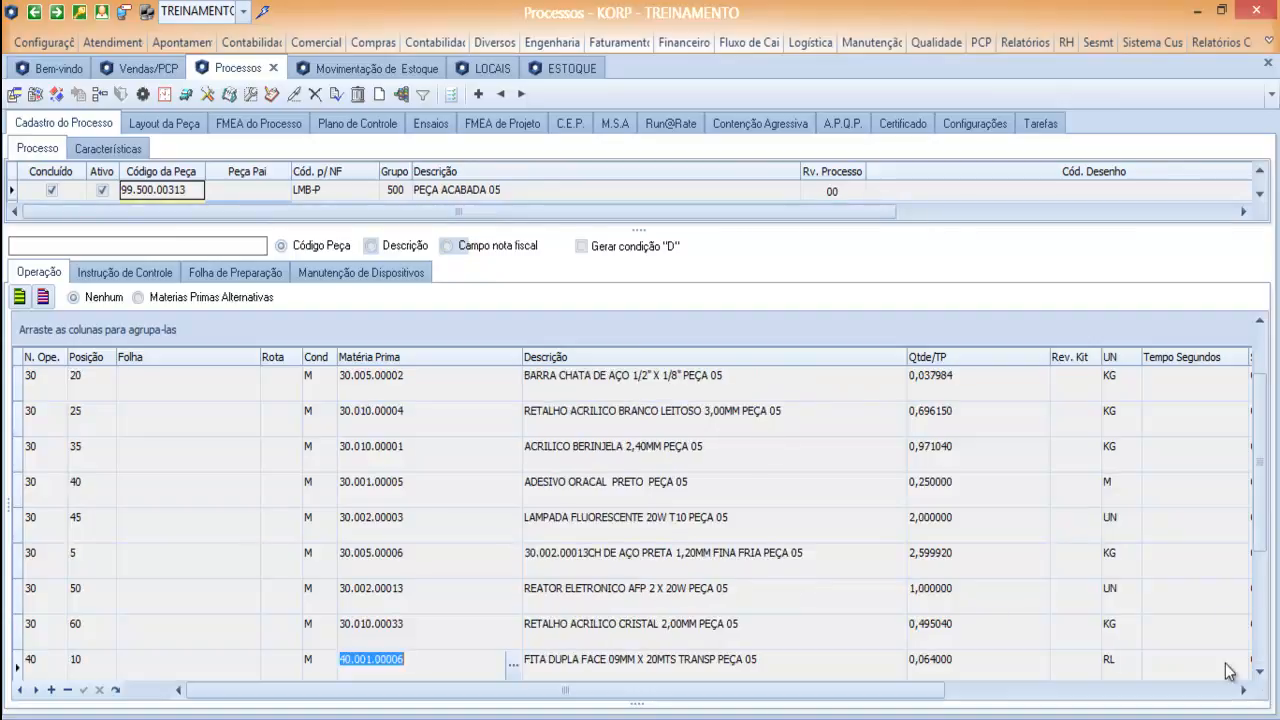
left_click(1260, 321)
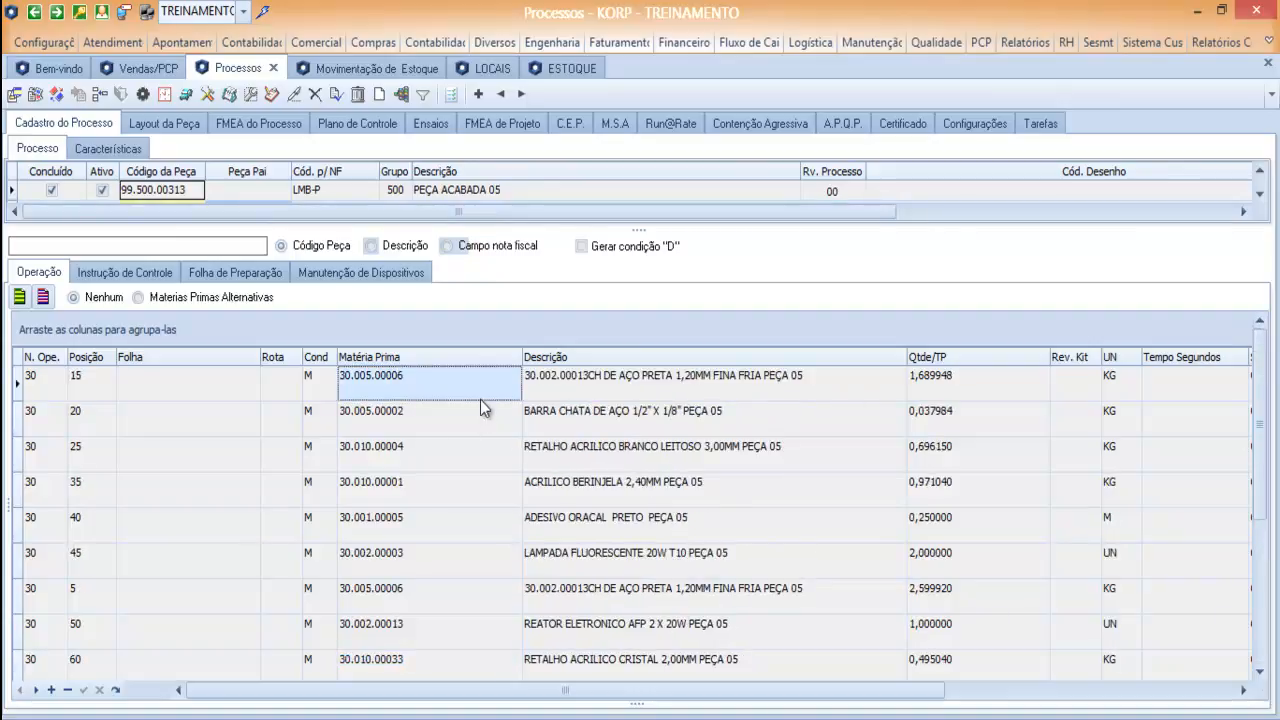
left_click(400, 378)
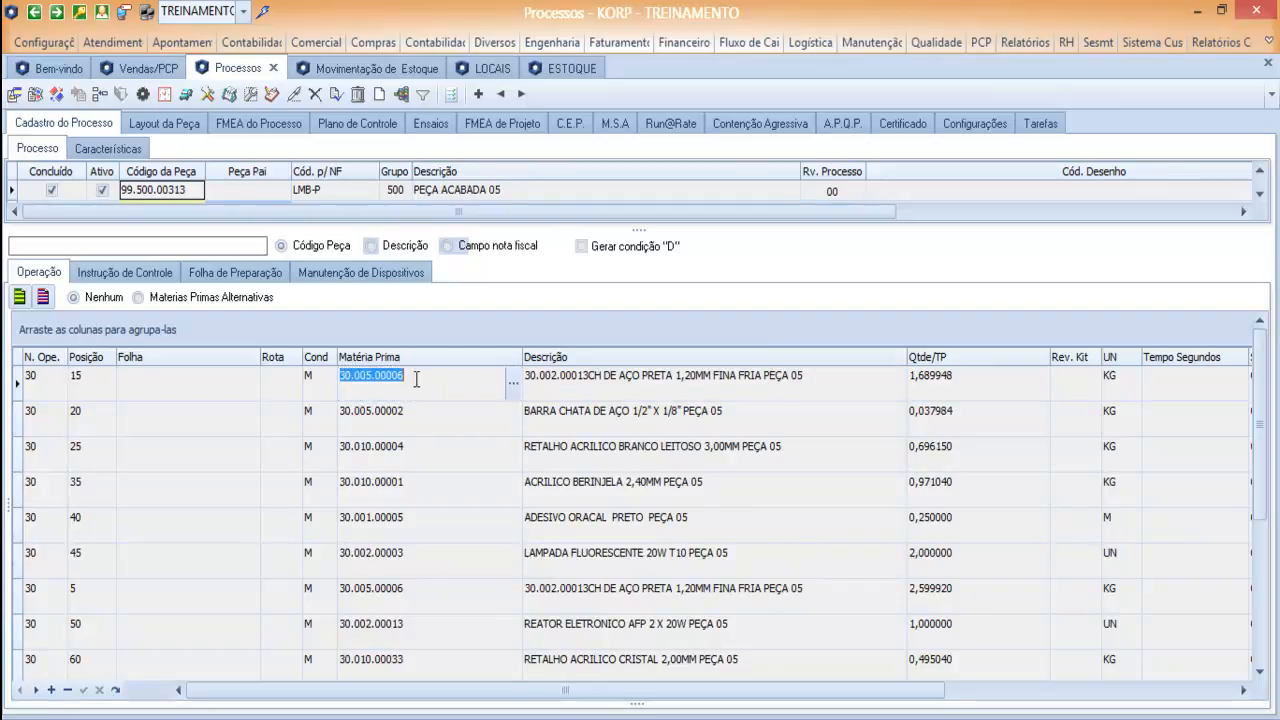
Locate raw material 30.005.00006 in the planning item list by its code and show its Necessidade data.
left_click(150, 69)
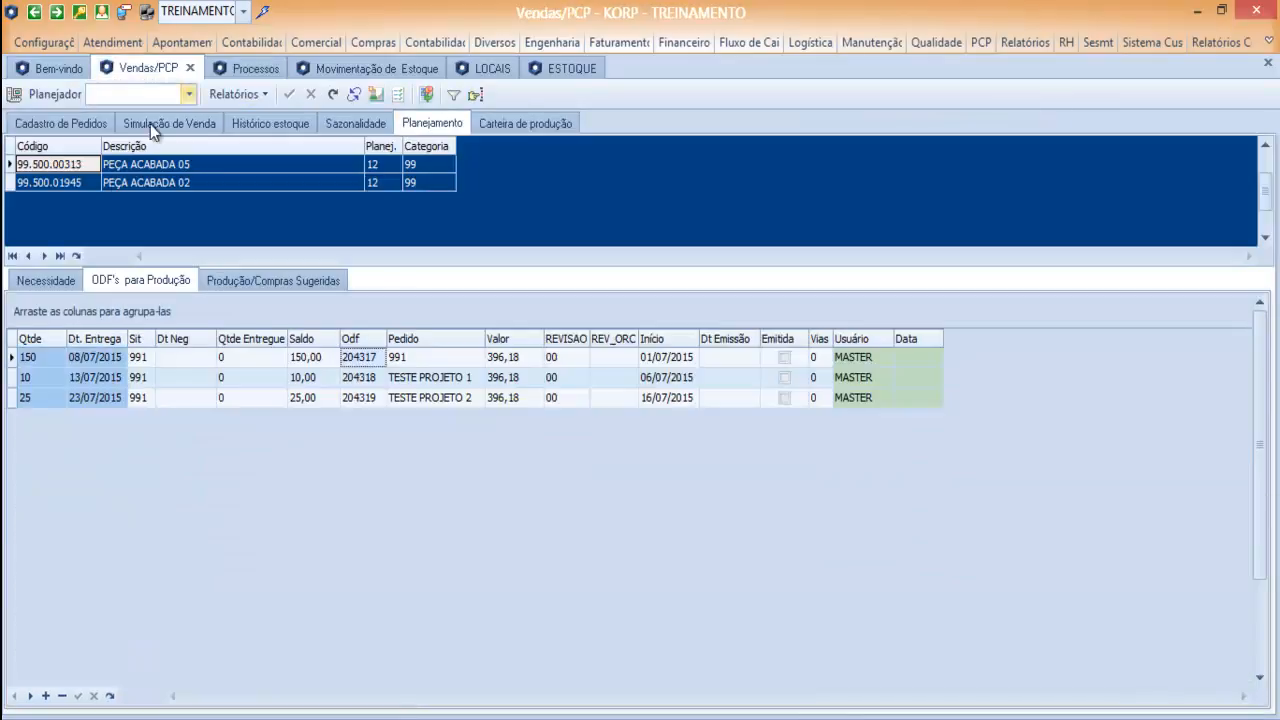
left_click(58, 148)
key("Escape")
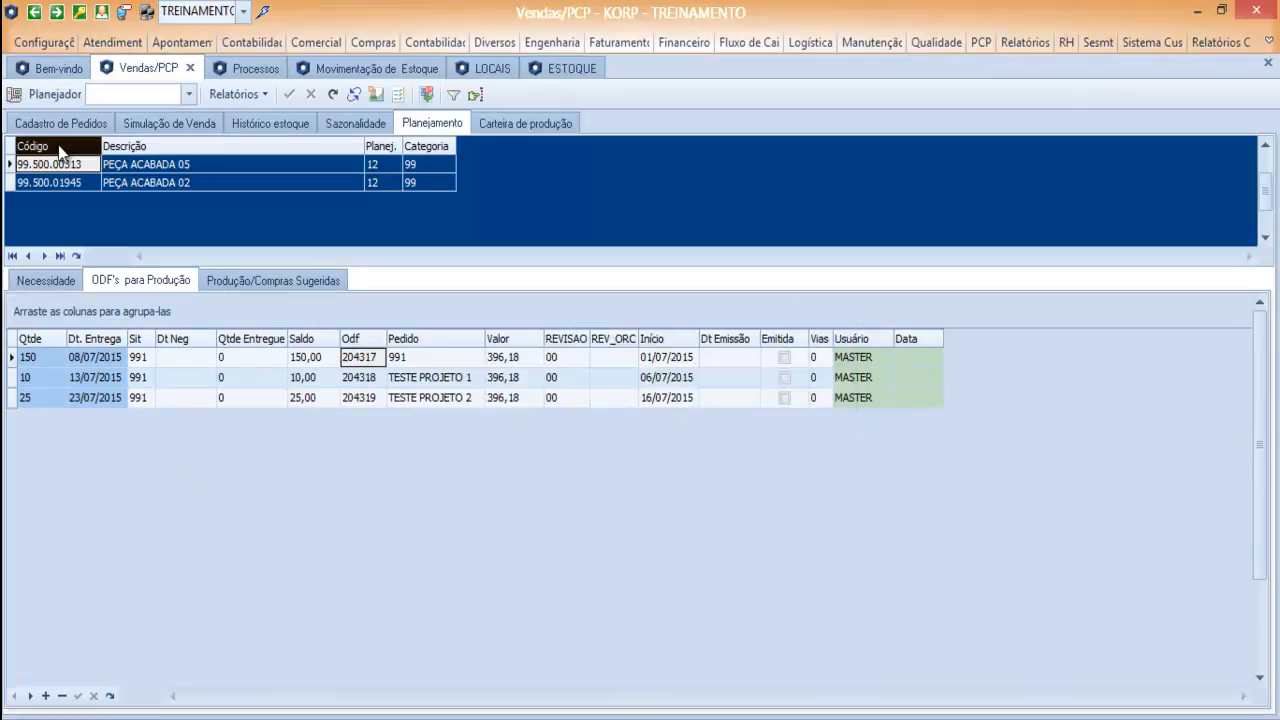
left_click(48, 281)
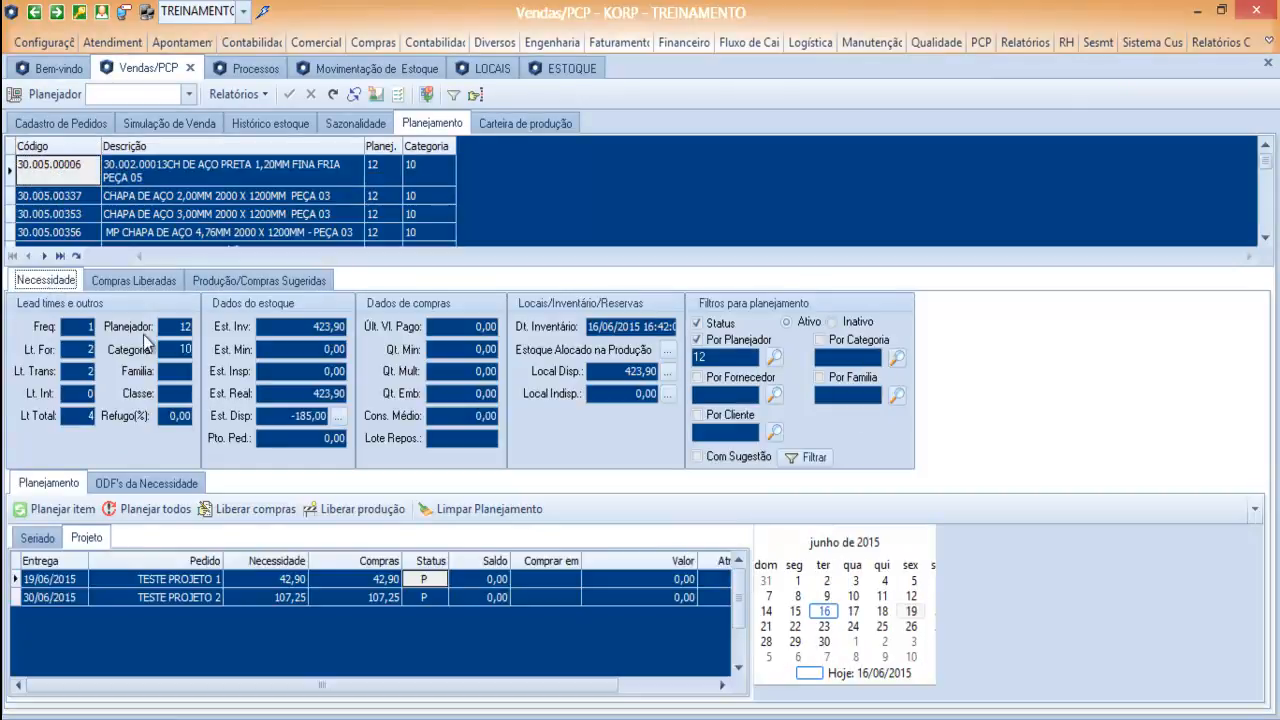
Plan raw material 30.005.00006 and check which ODFs generate its Seriado need.
left_click(35, 540)
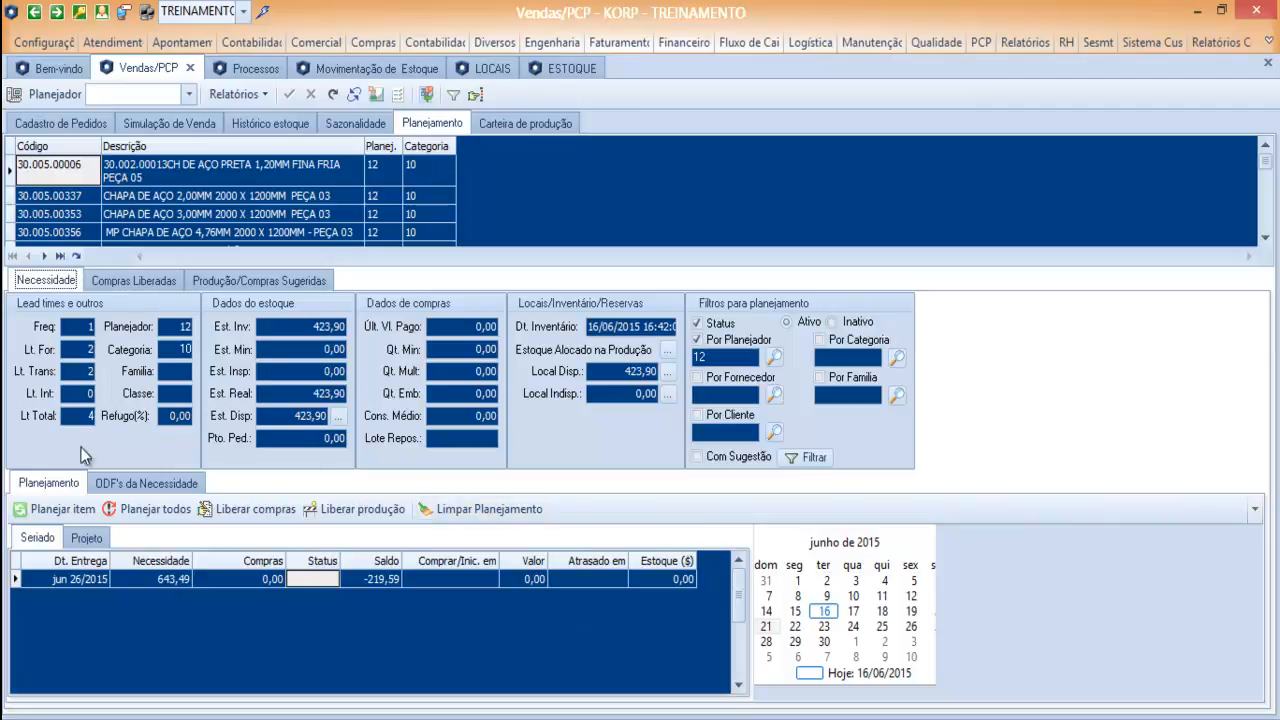
left_click(60, 508)
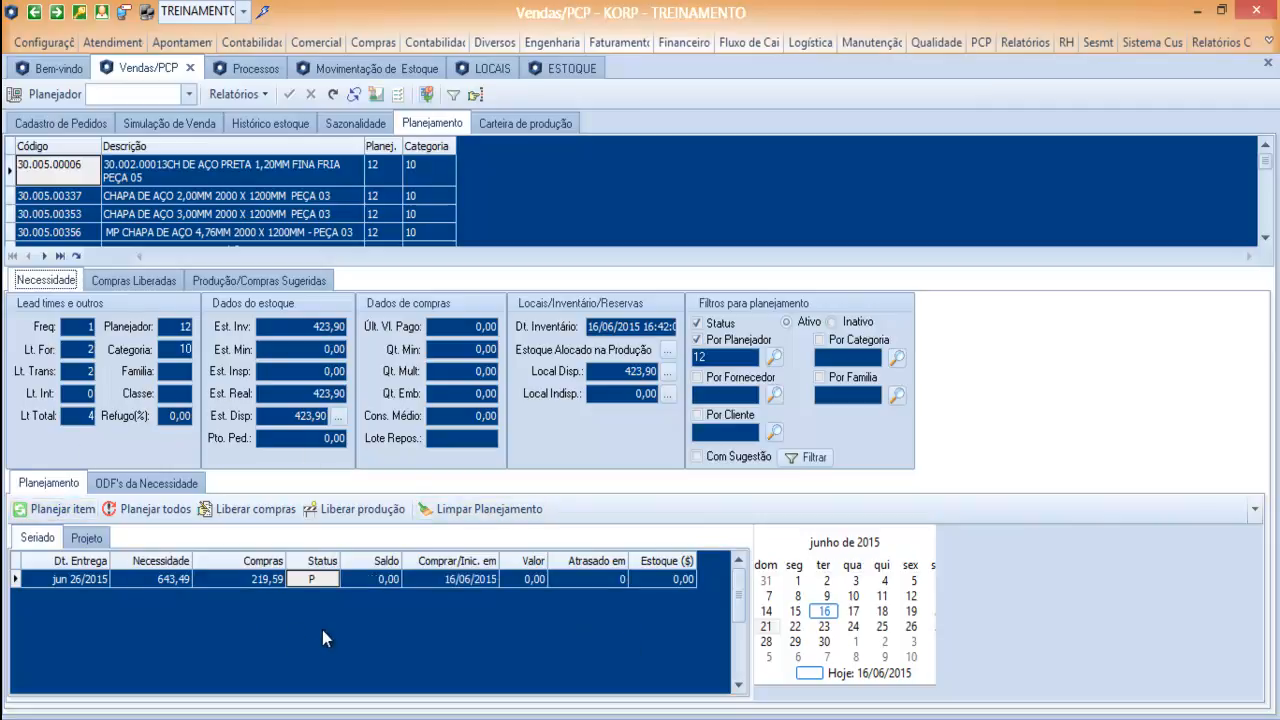
left_click(174, 579)
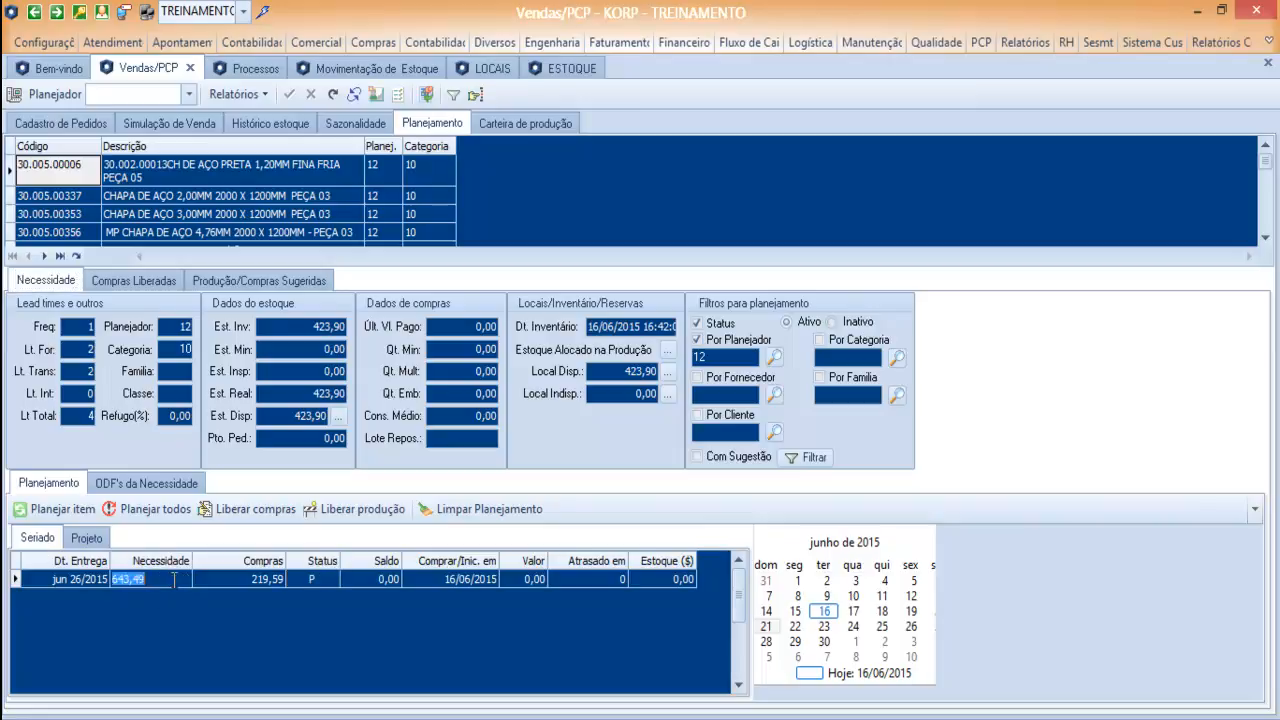
left_click(143, 486)
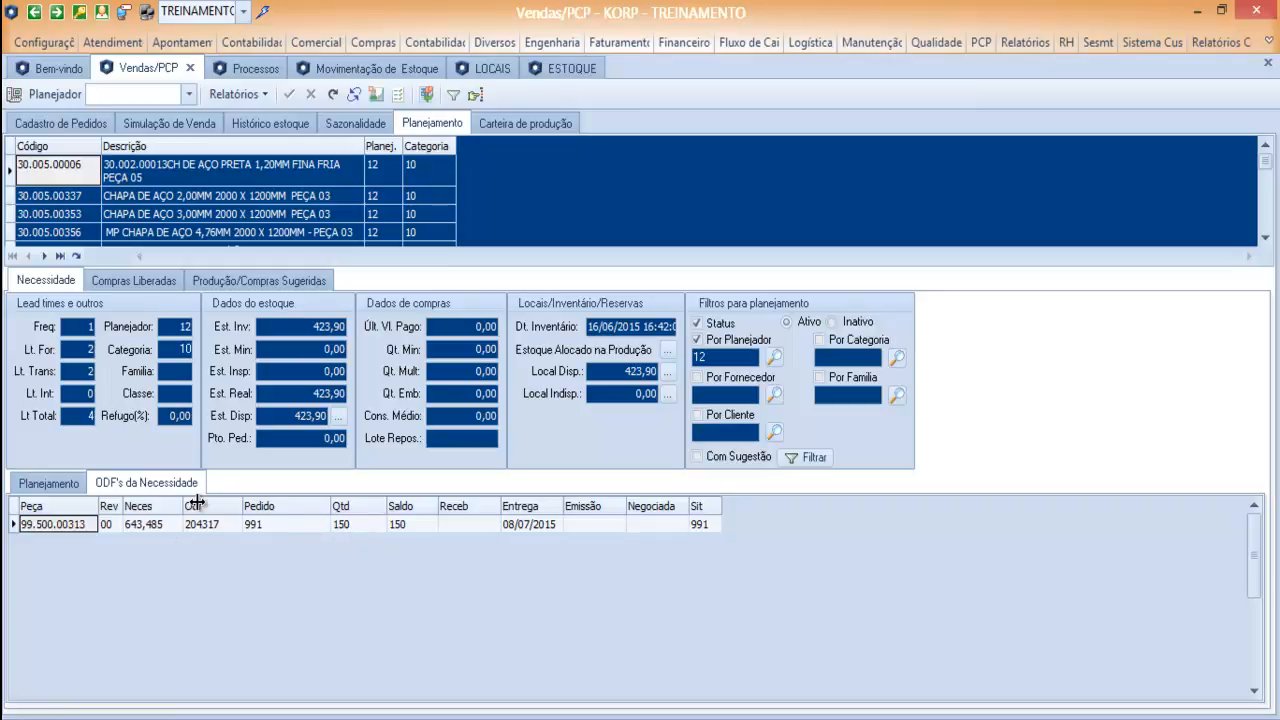
left_click(66, 488)
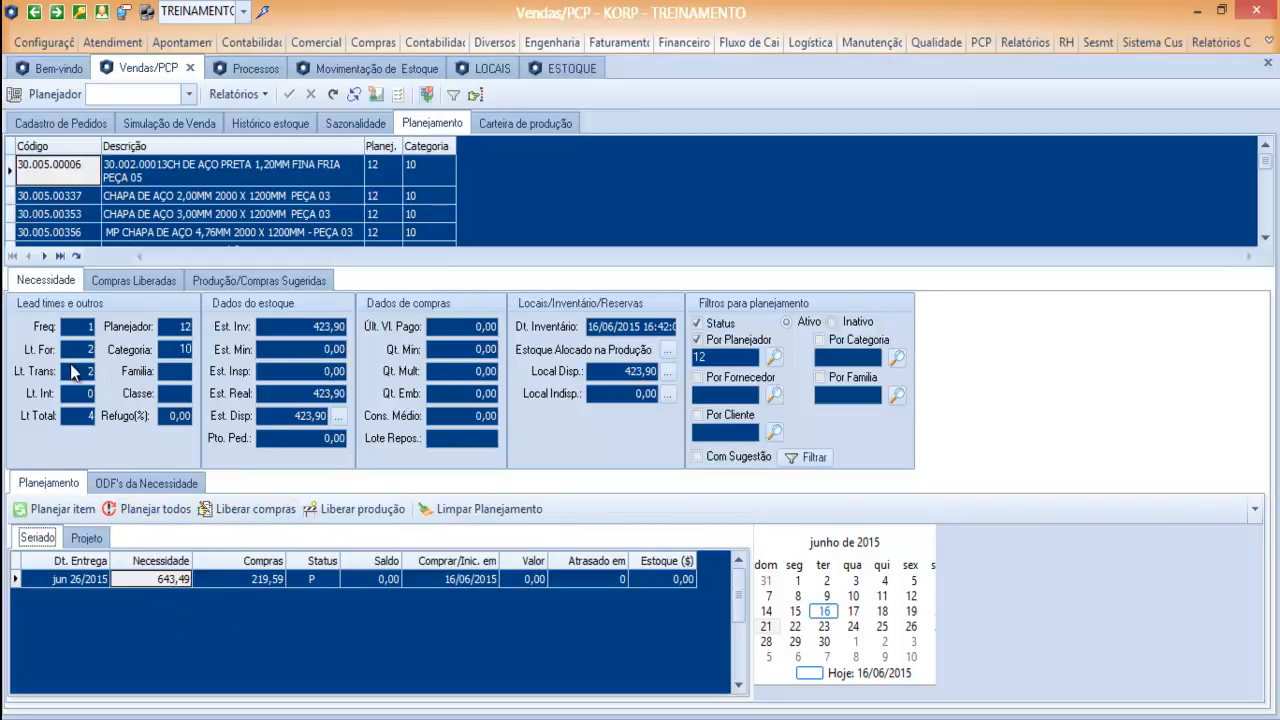
Compare the registered serial and project orders with the raw material's Seriado and Projeto needs.
left_click(57, 124)
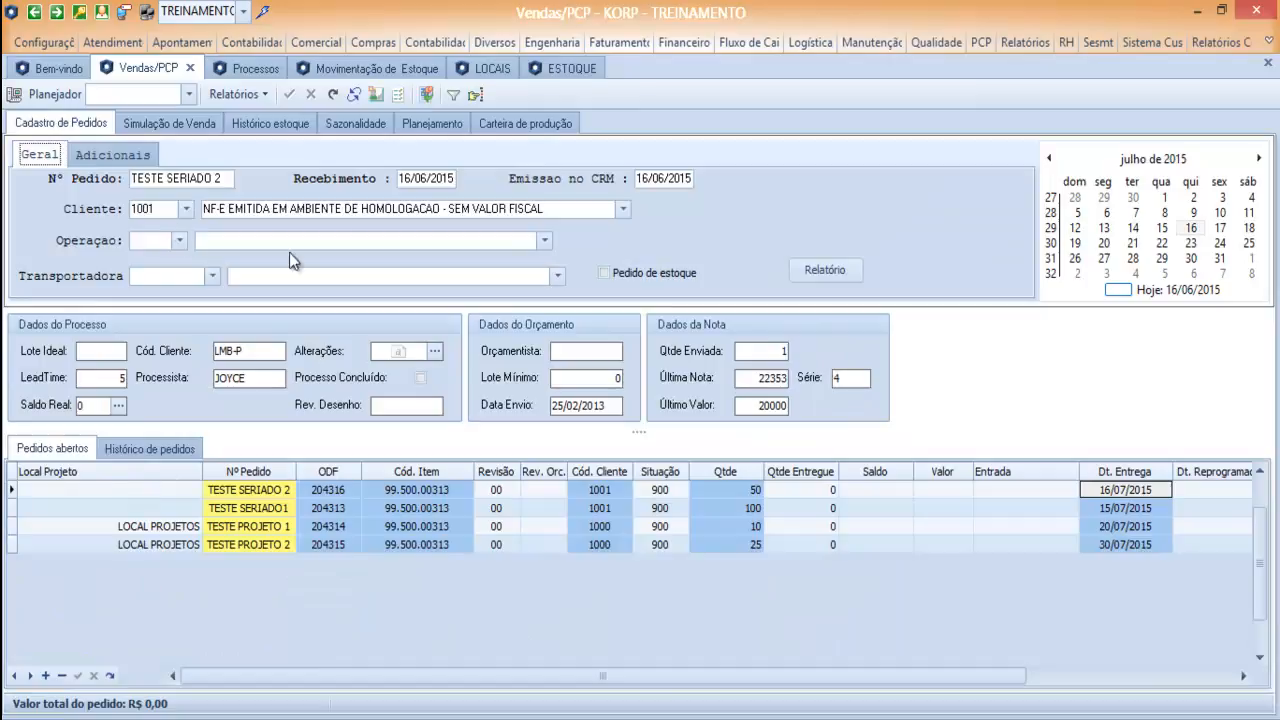
left_click(428, 123)
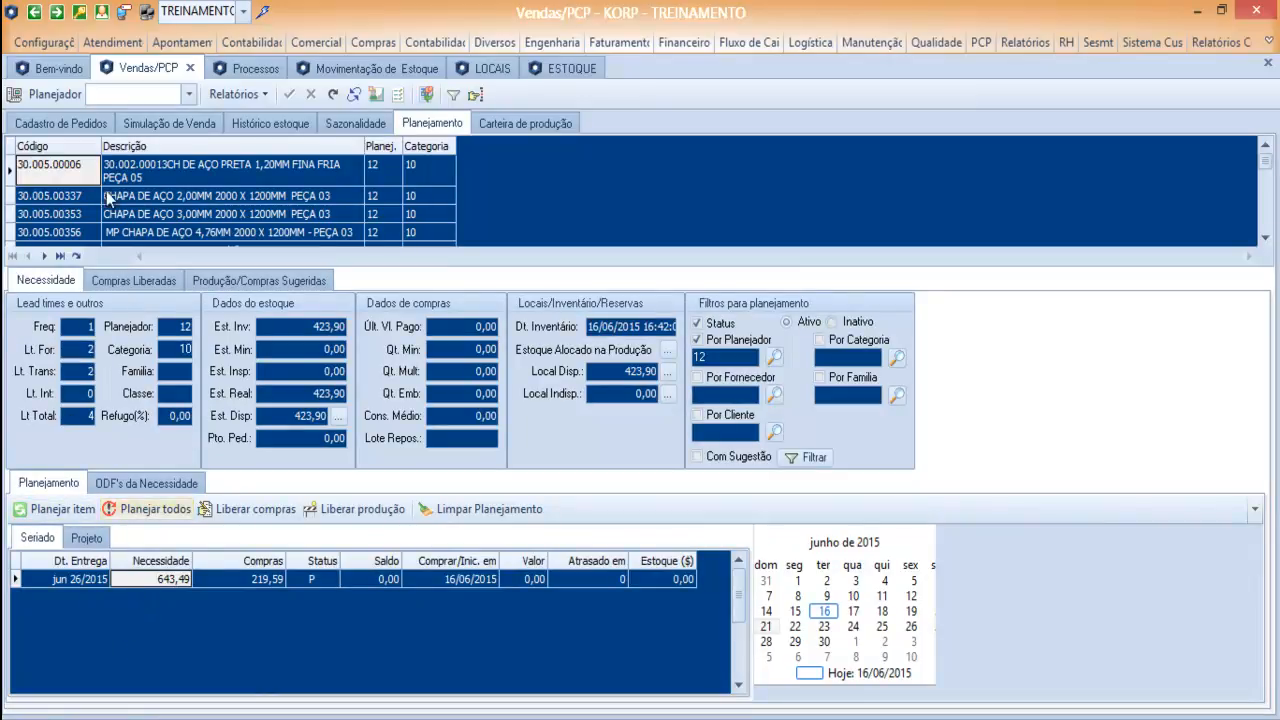
left_click(55, 122)
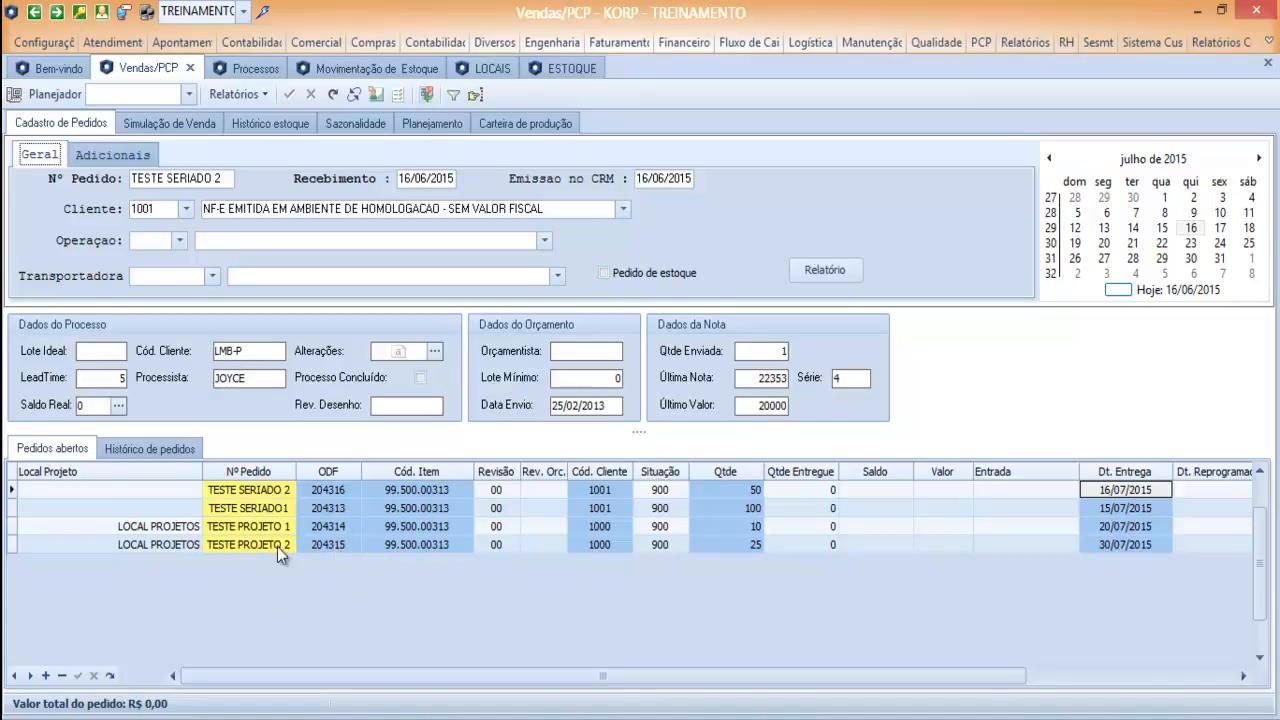
left_click(427, 120)
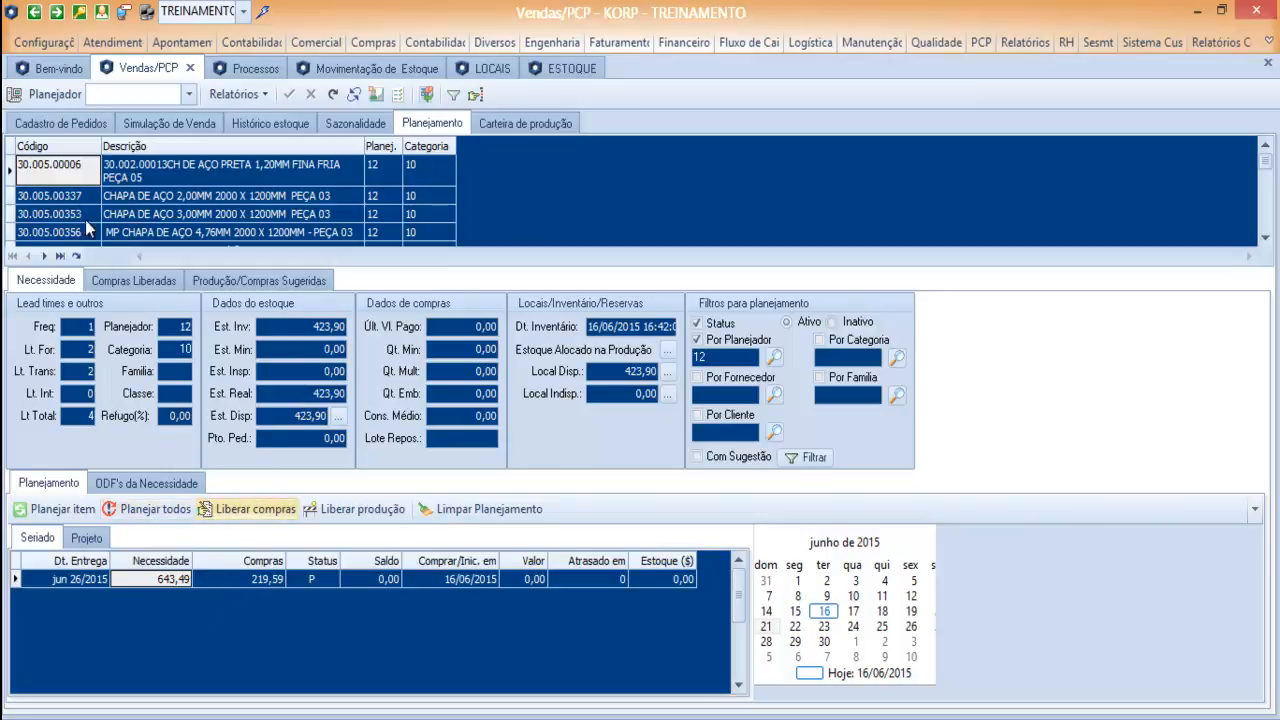
left_click(86, 538)
left_click(37, 540)
left_click(83, 540)
left_click(43, 540)
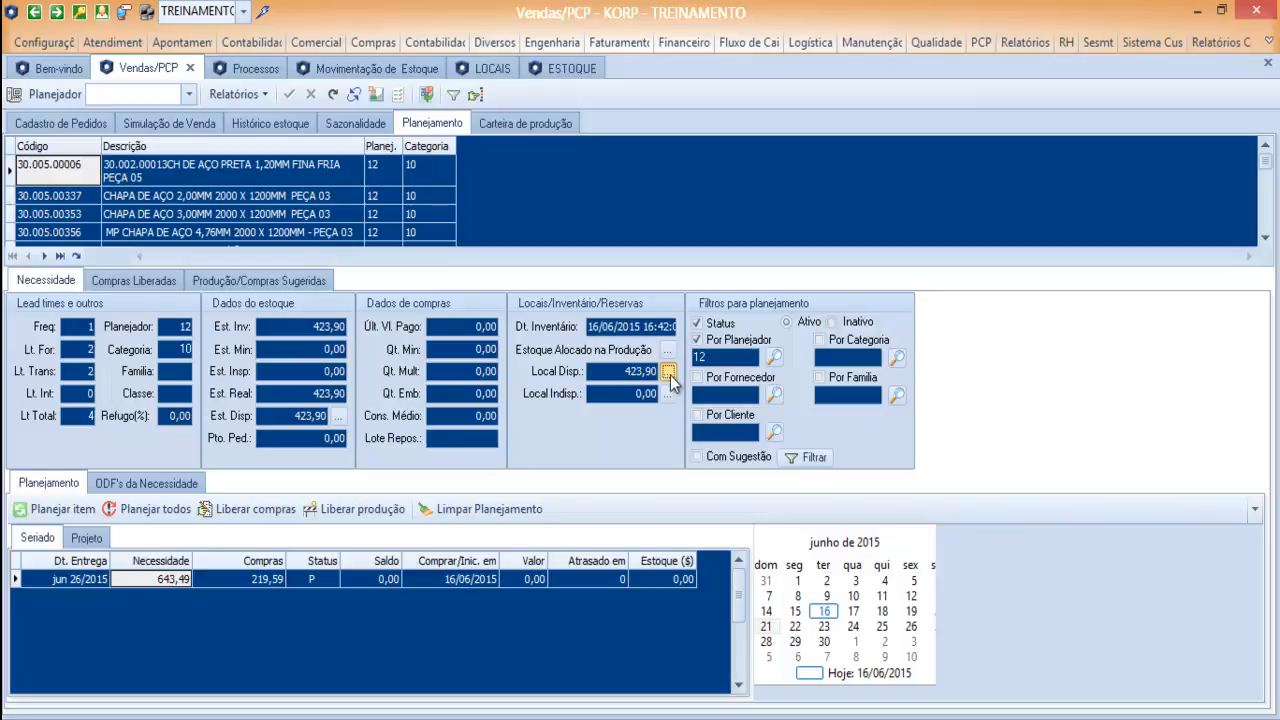
Examine the raw material's available stock by location and the location register settings against its Projeto and Seriado planning.
left_click(669, 372)
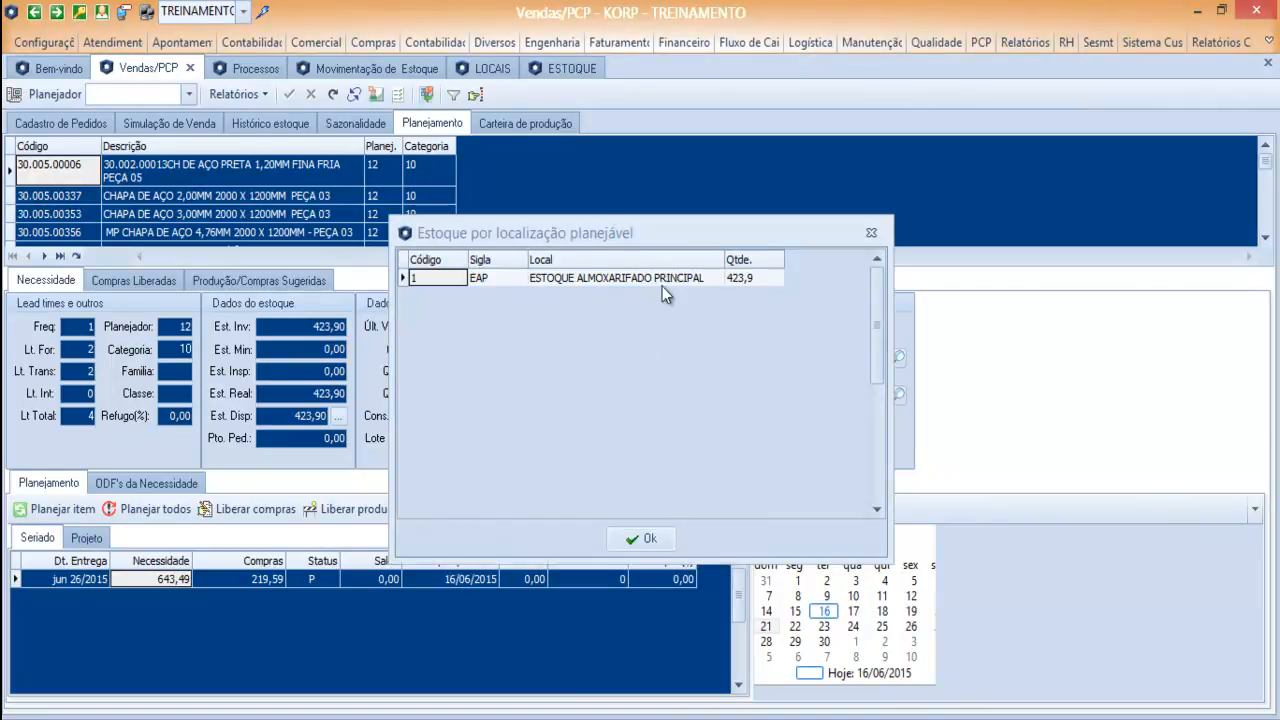
left_click(871, 235)
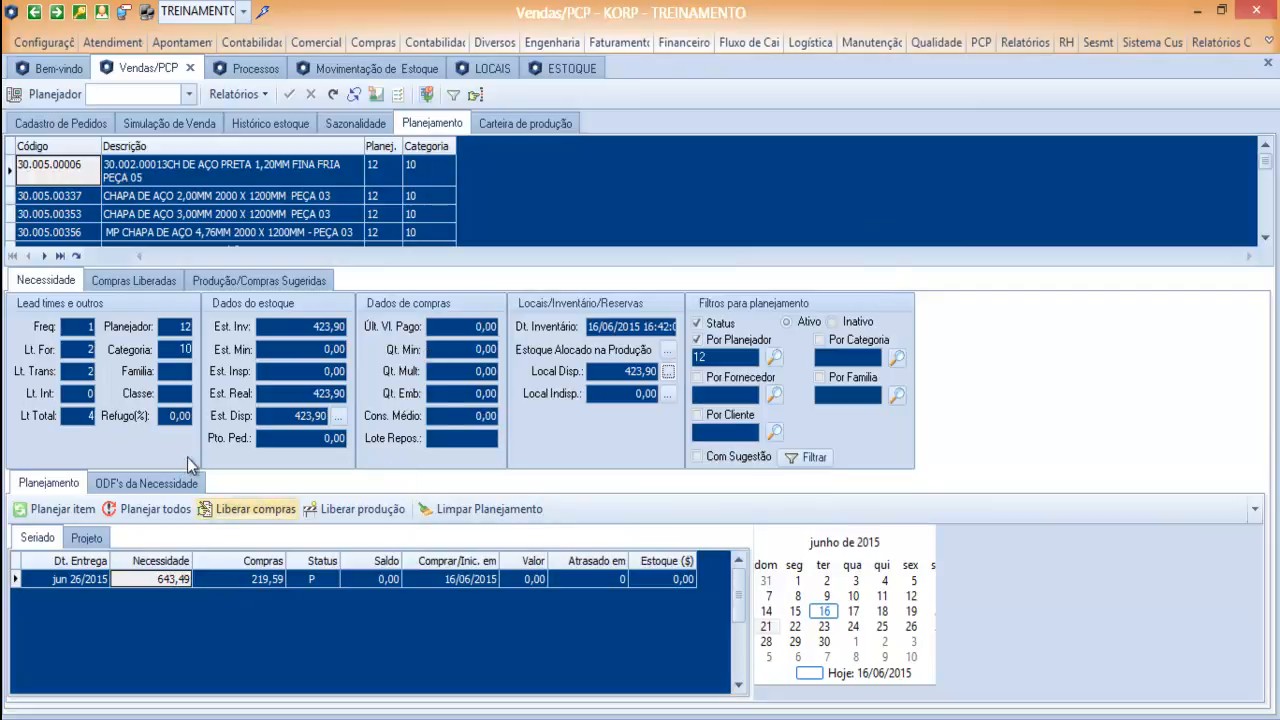
left_click(499, 66)
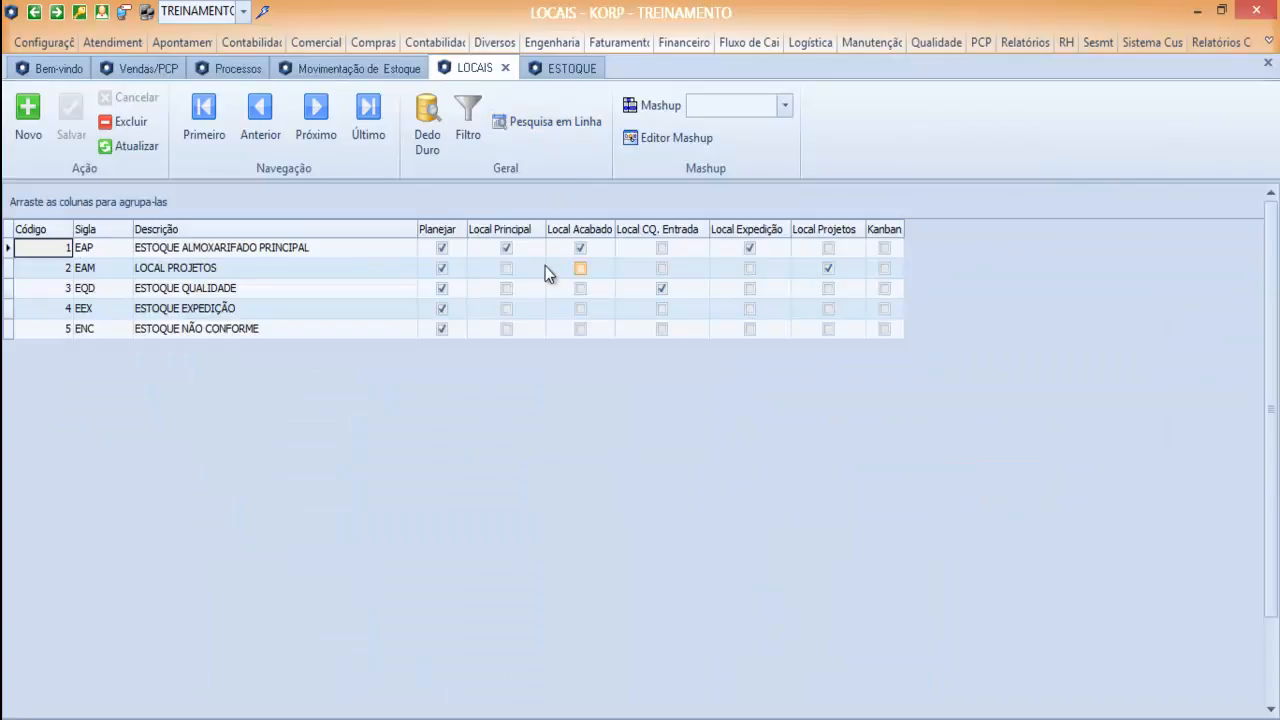
left_click(167, 66)
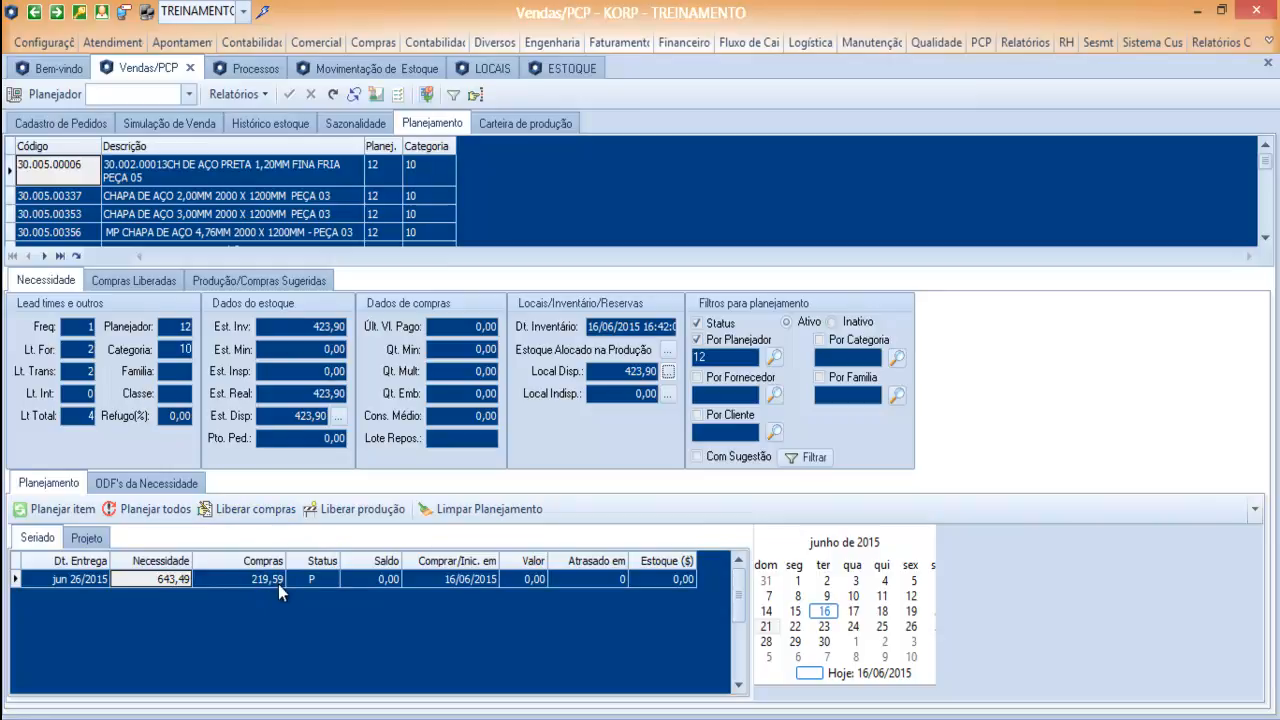
left_click(87, 538)
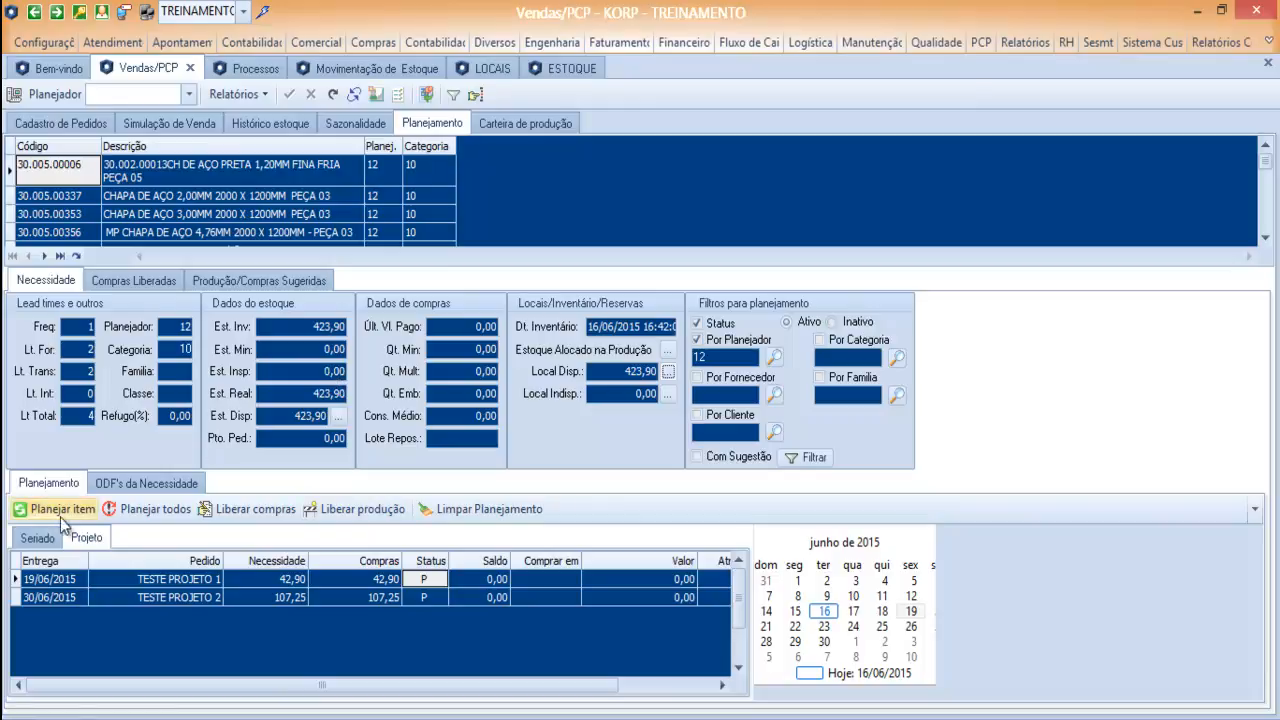
left_click(40, 540)
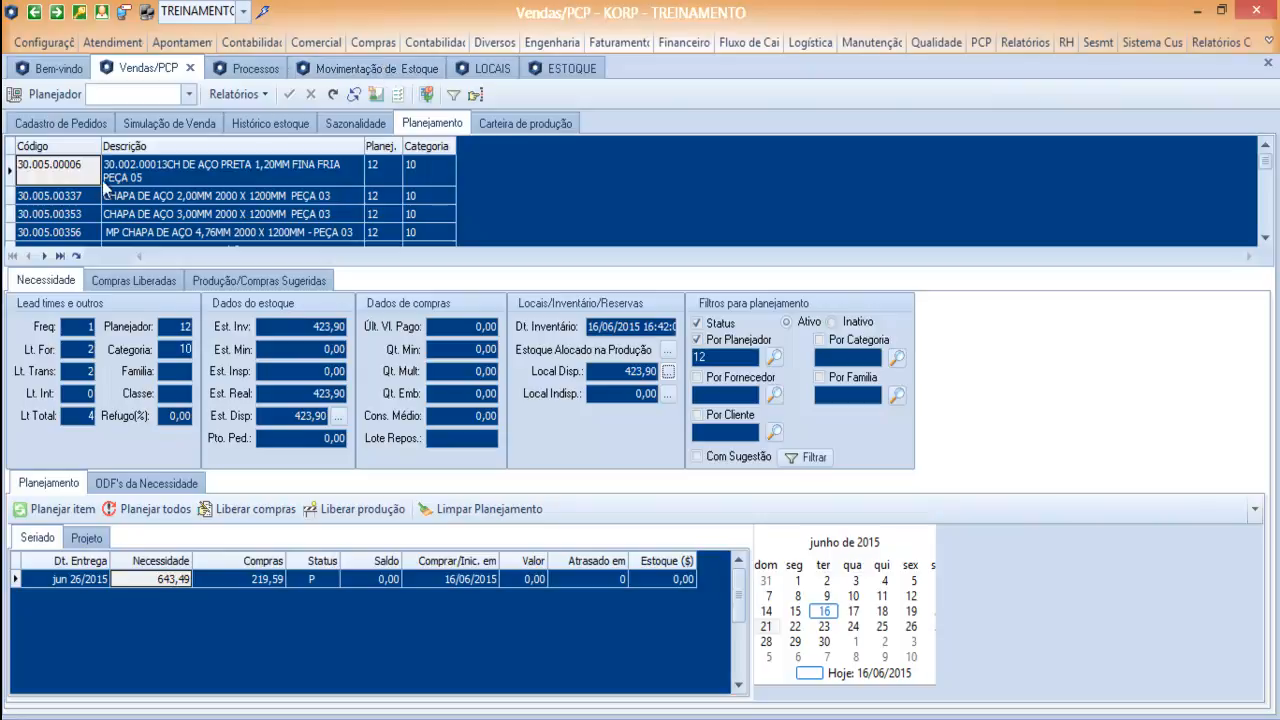
Copy the code 30.005.00006 from planning and enter it as the item of a new stock transfer.
left_click(82, 181)
key("ctrl+c")
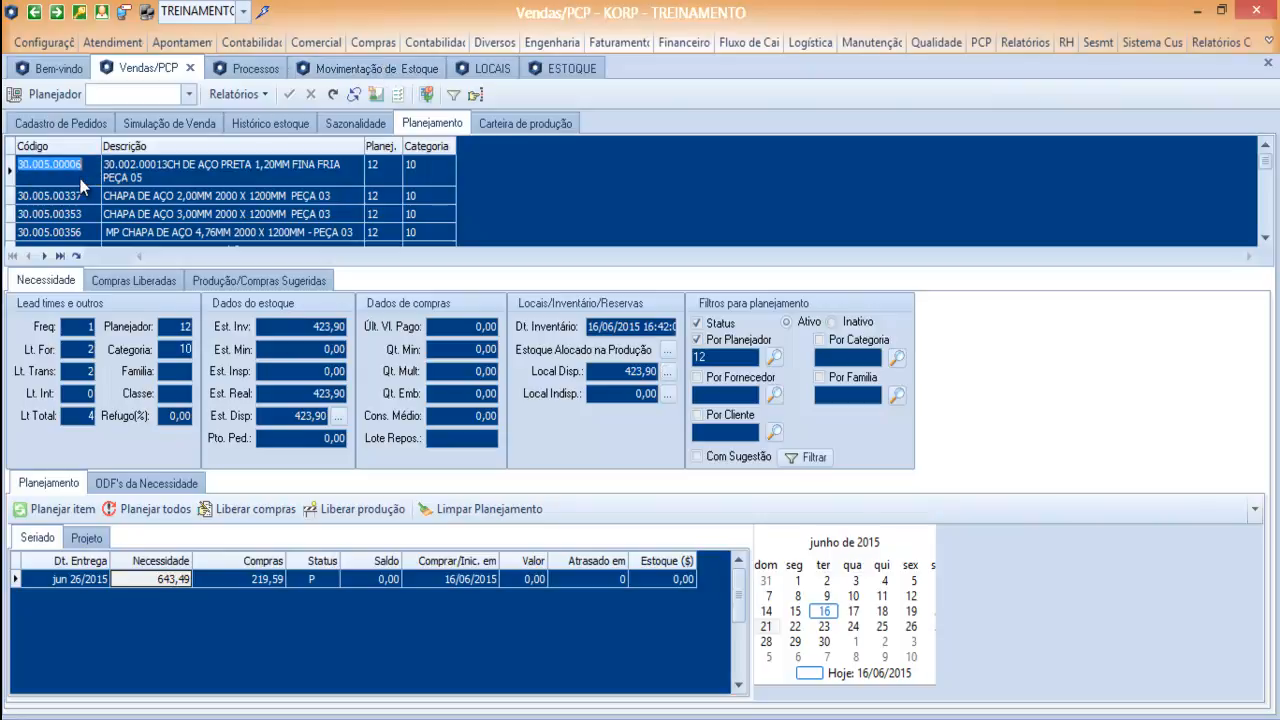
left_click(362, 68)
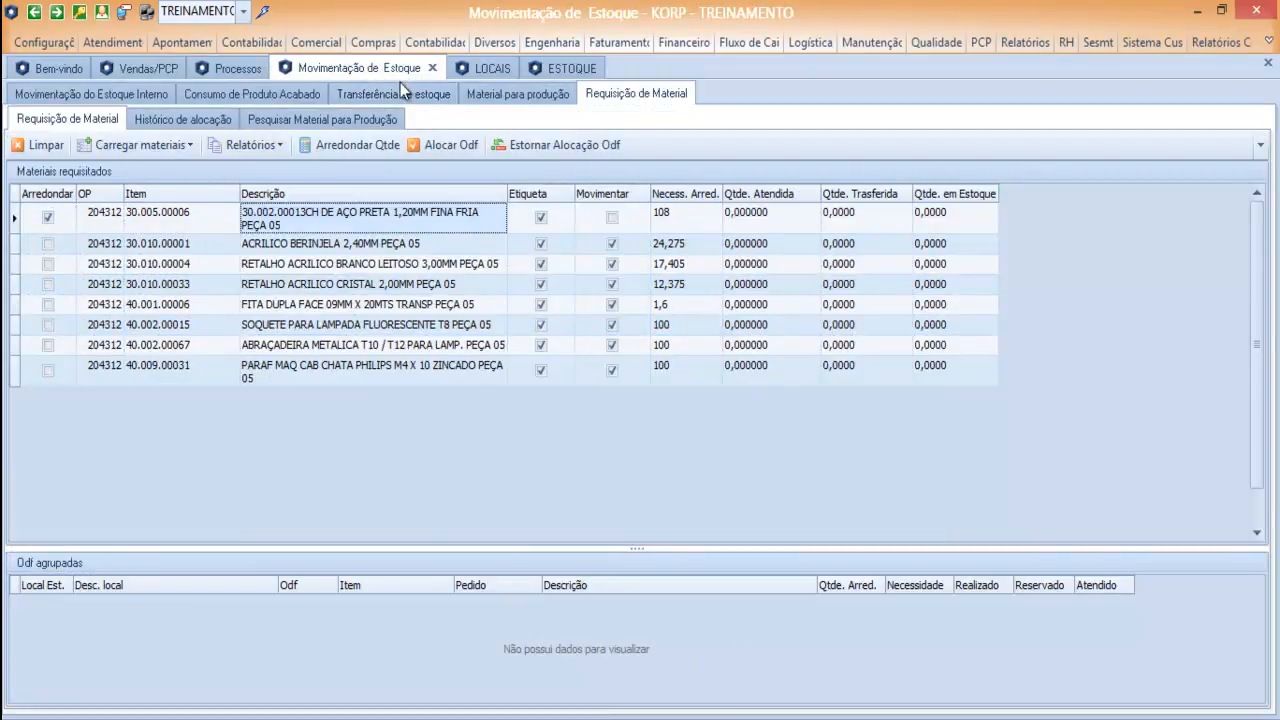
left_click(362, 92)
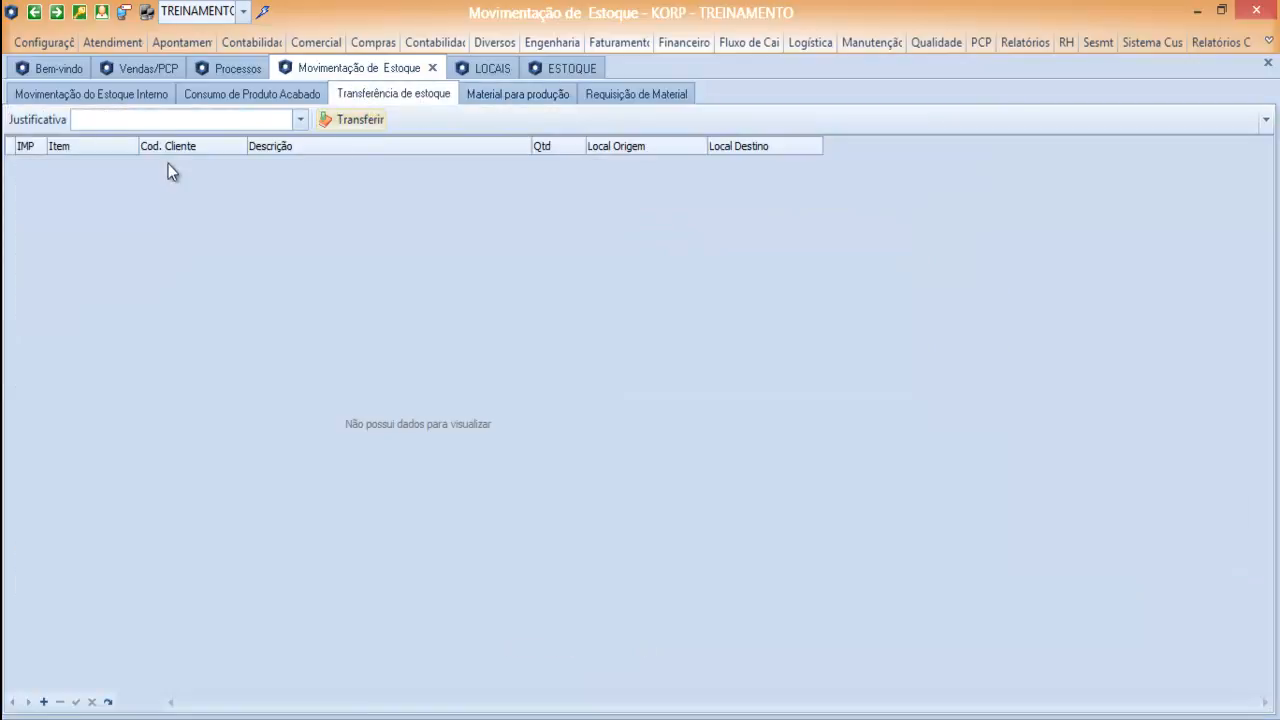
left_click(96, 199)
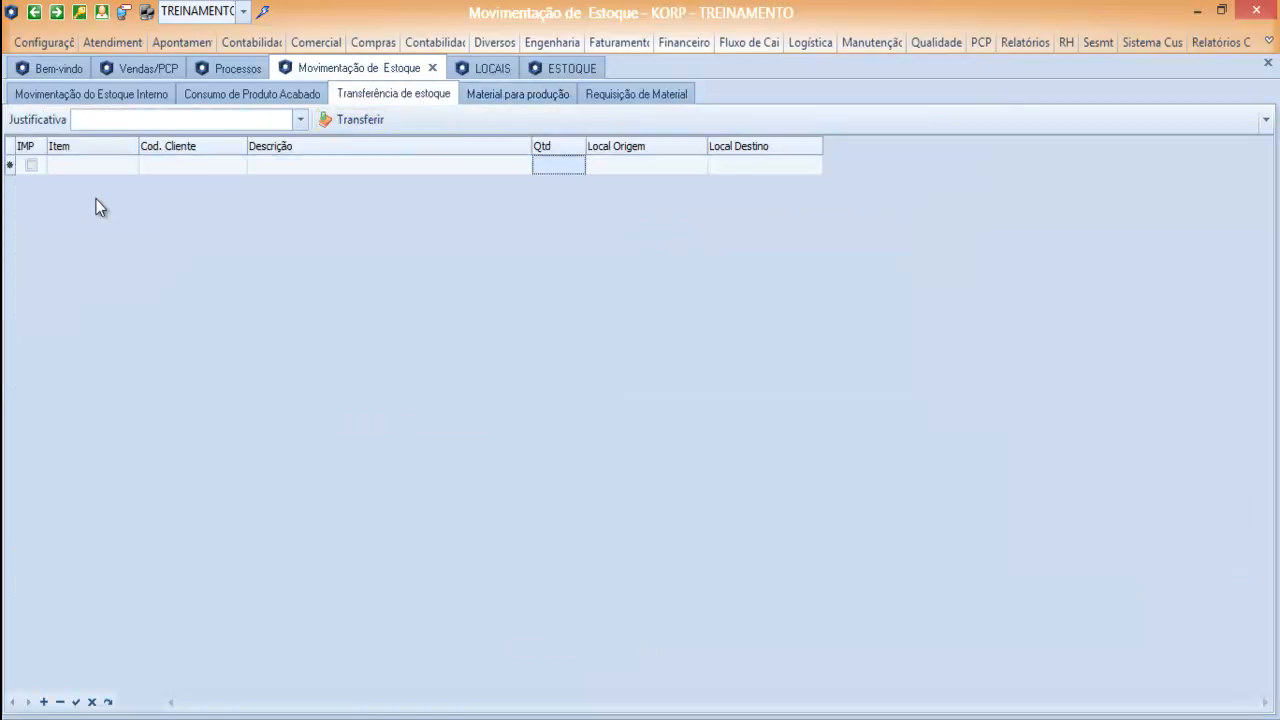
left_click(98, 167)
key("ctrl+v")
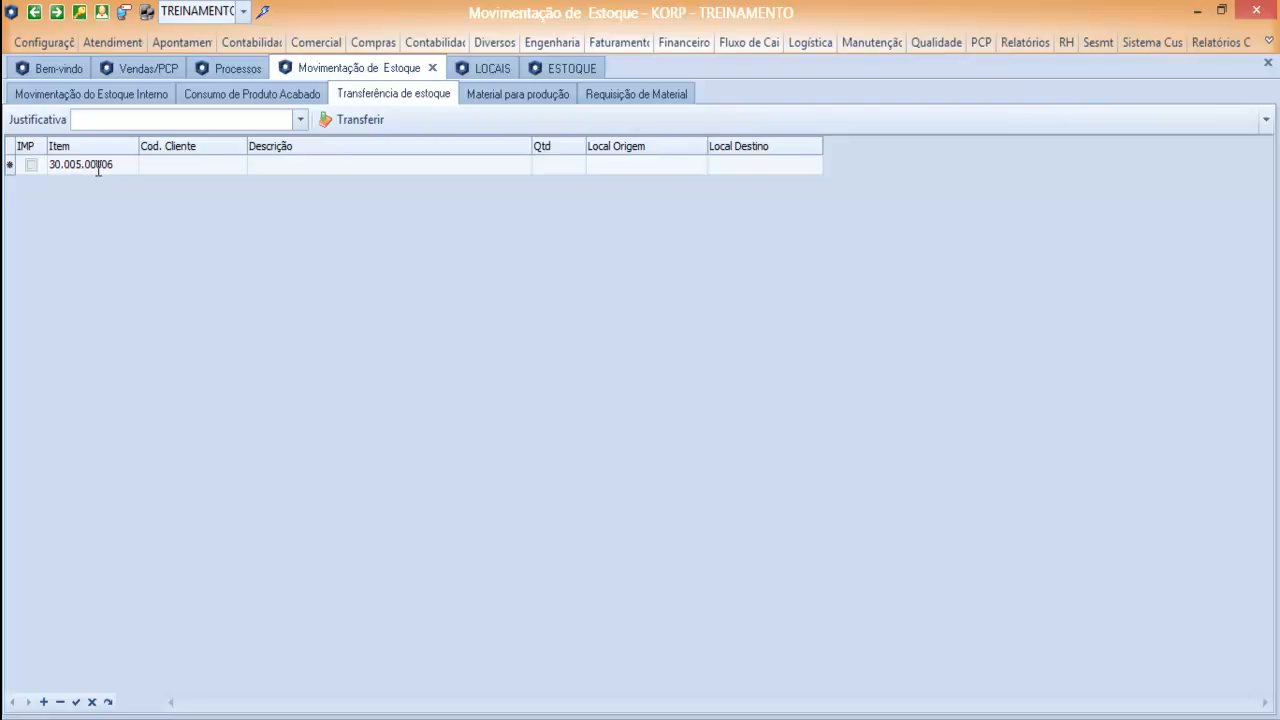
key("Tab")
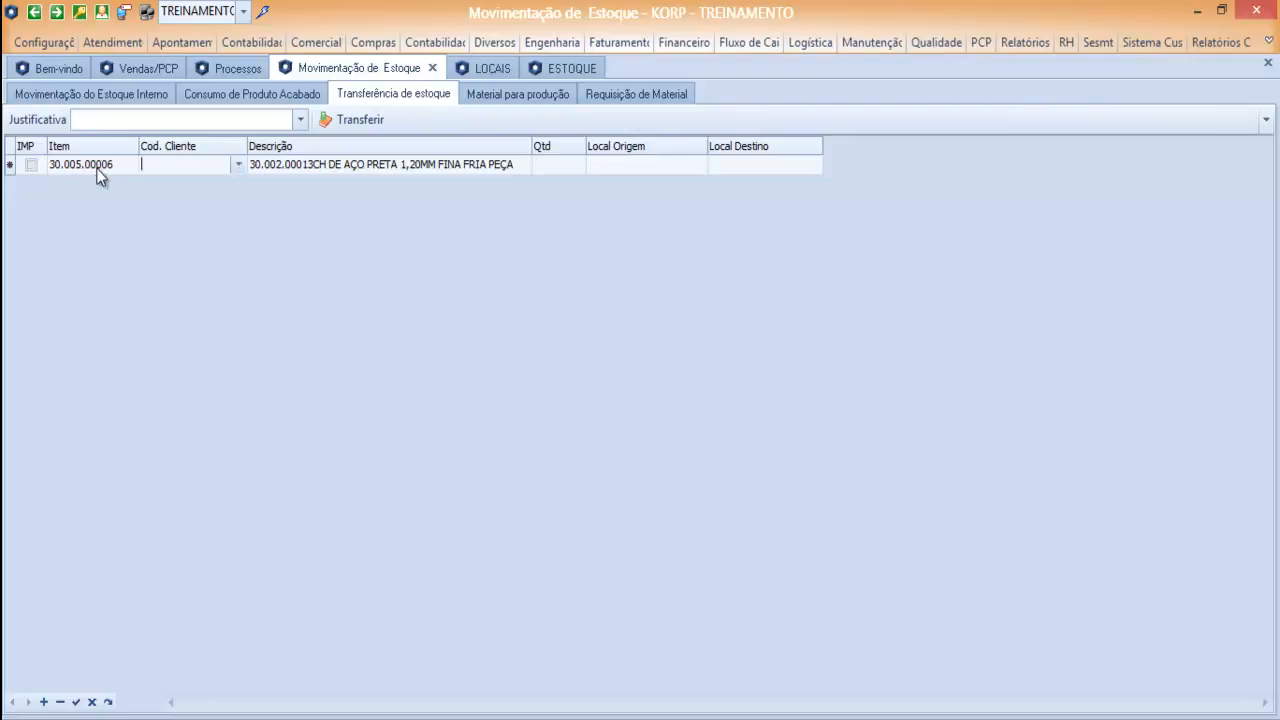
Set the transfer's origin to ESTOQUE ALMOXARIFADO PRINCIPAL and its destination to LOCAL PROJETOS, then start entering the quantity.
key("Tab")
key("Tab")
key("Tab")
left_click(698, 164)
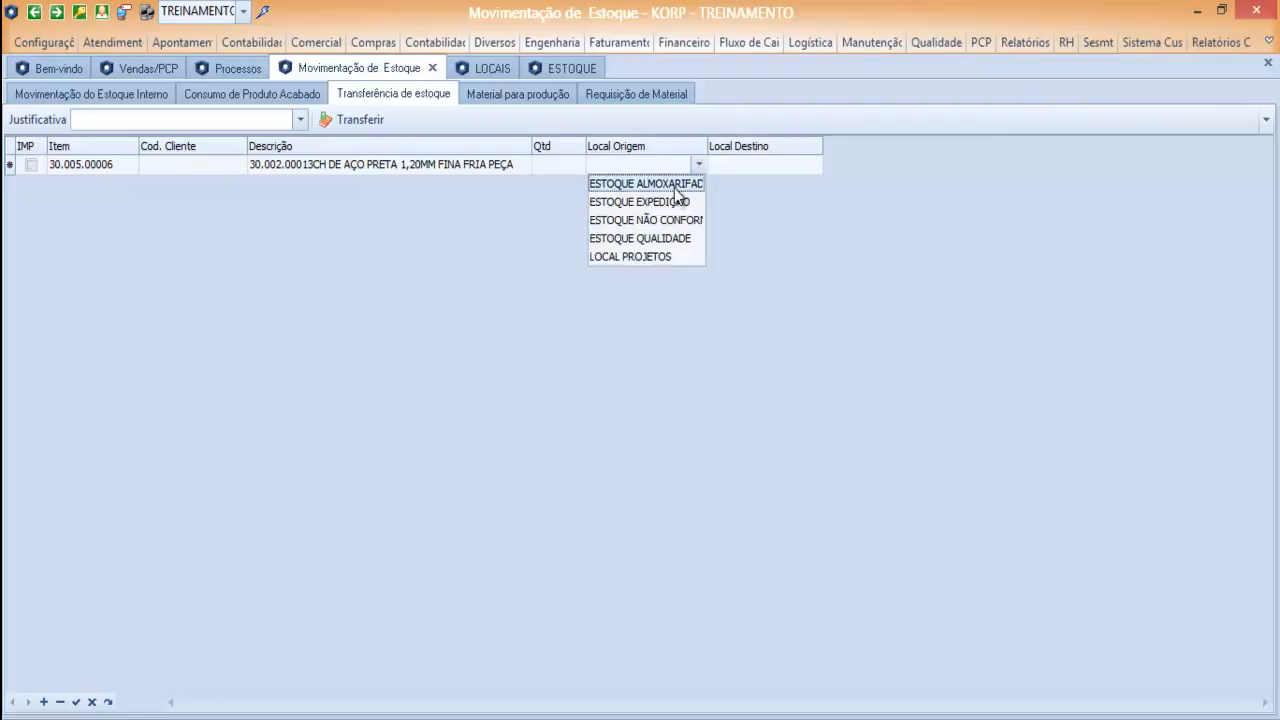
left_click(676, 186)
key("Tab")
left_click(813, 178)
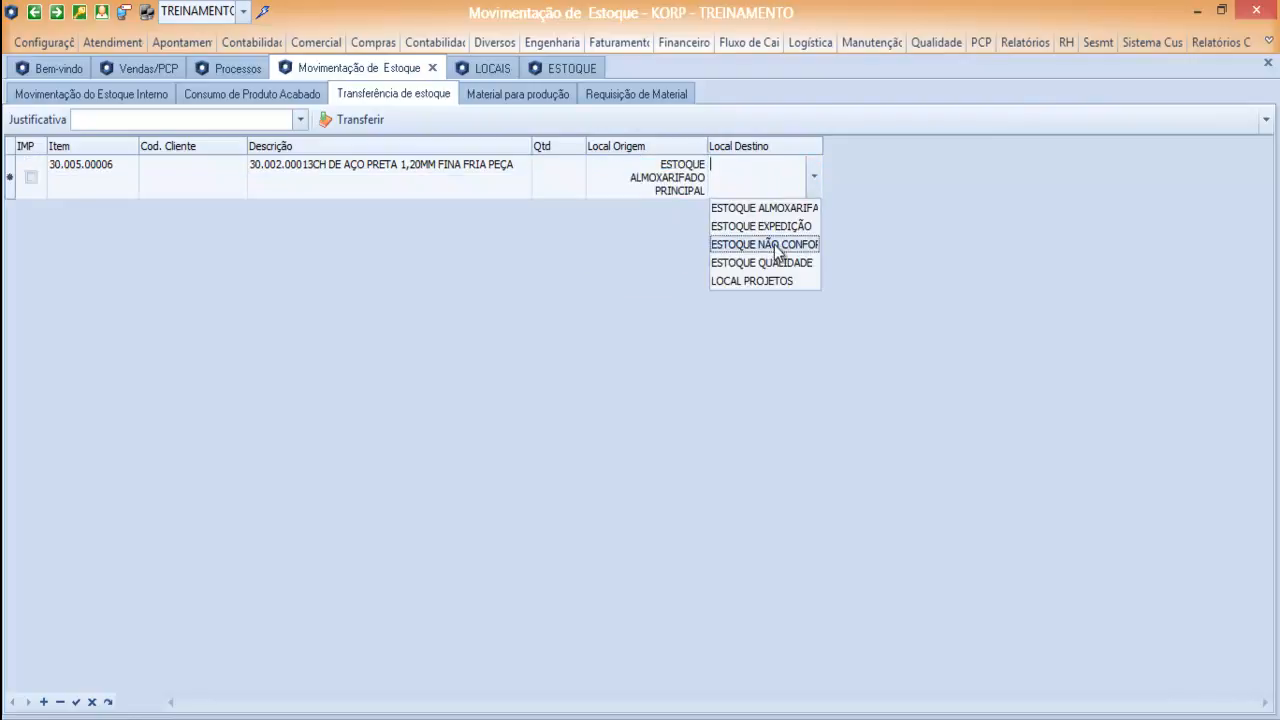
left_click(778, 276)
left_click(558, 184)
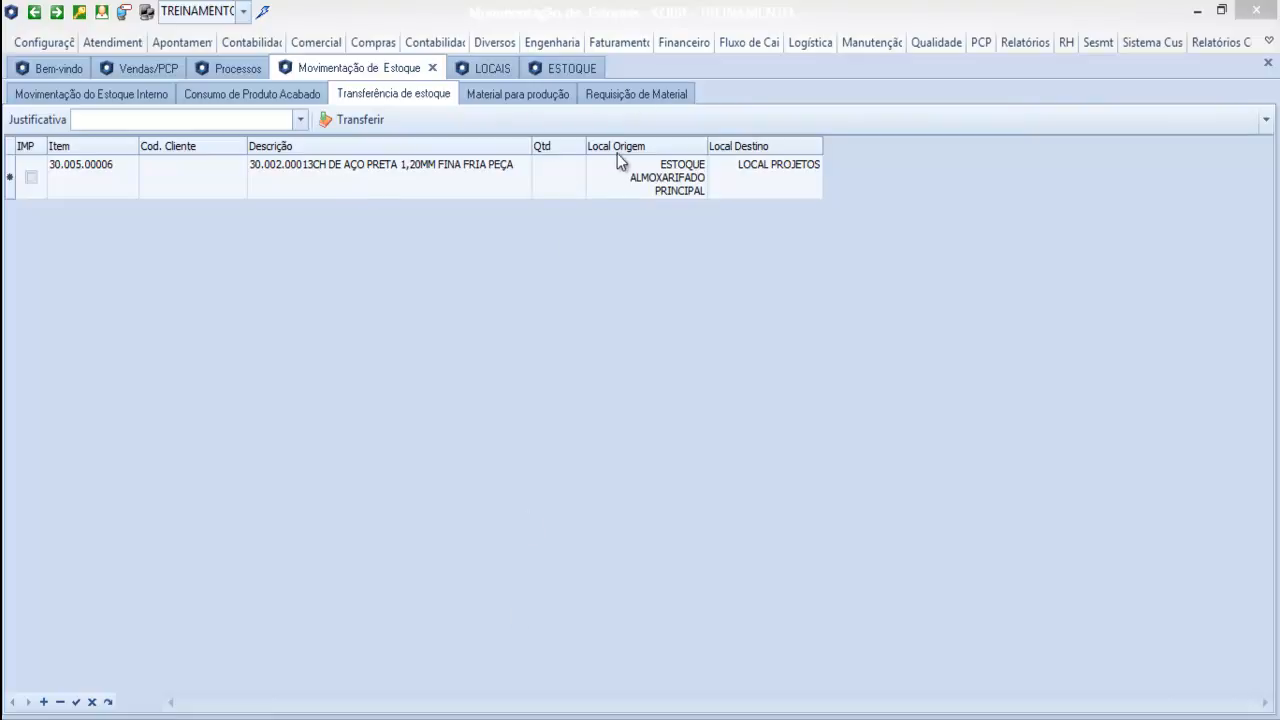
left_click(431, 697)
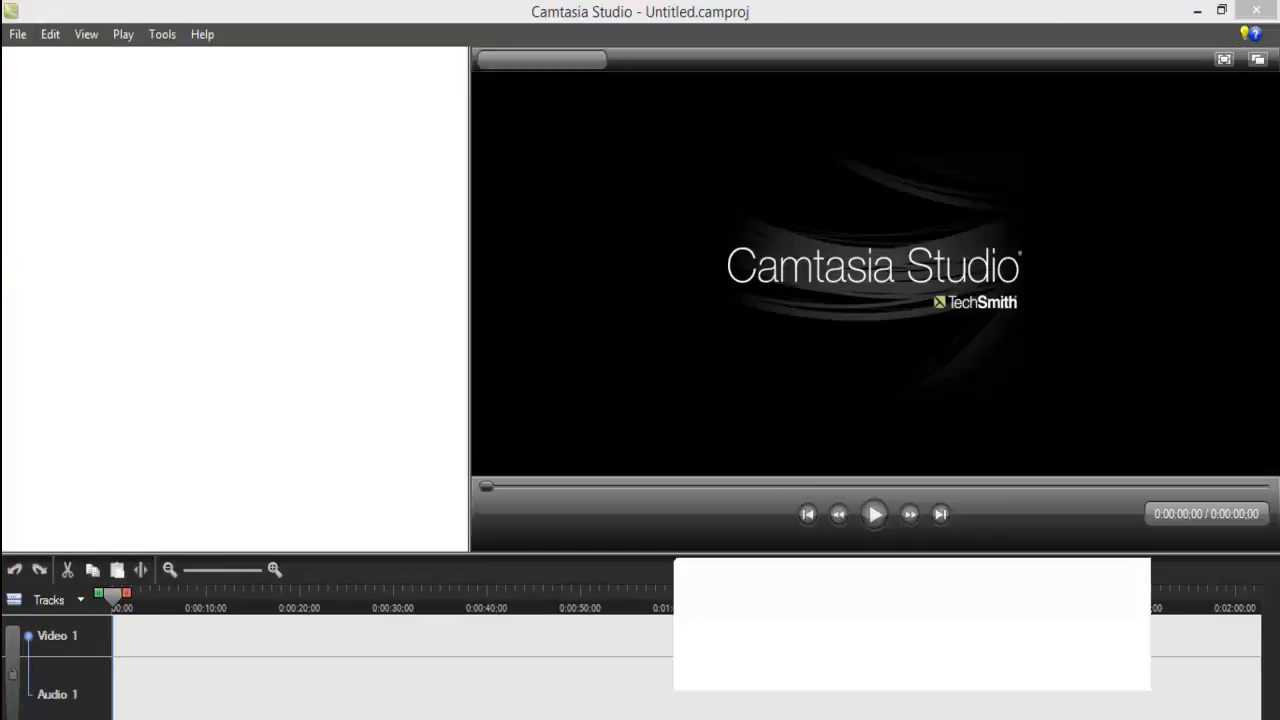
left_click(1191, 648)
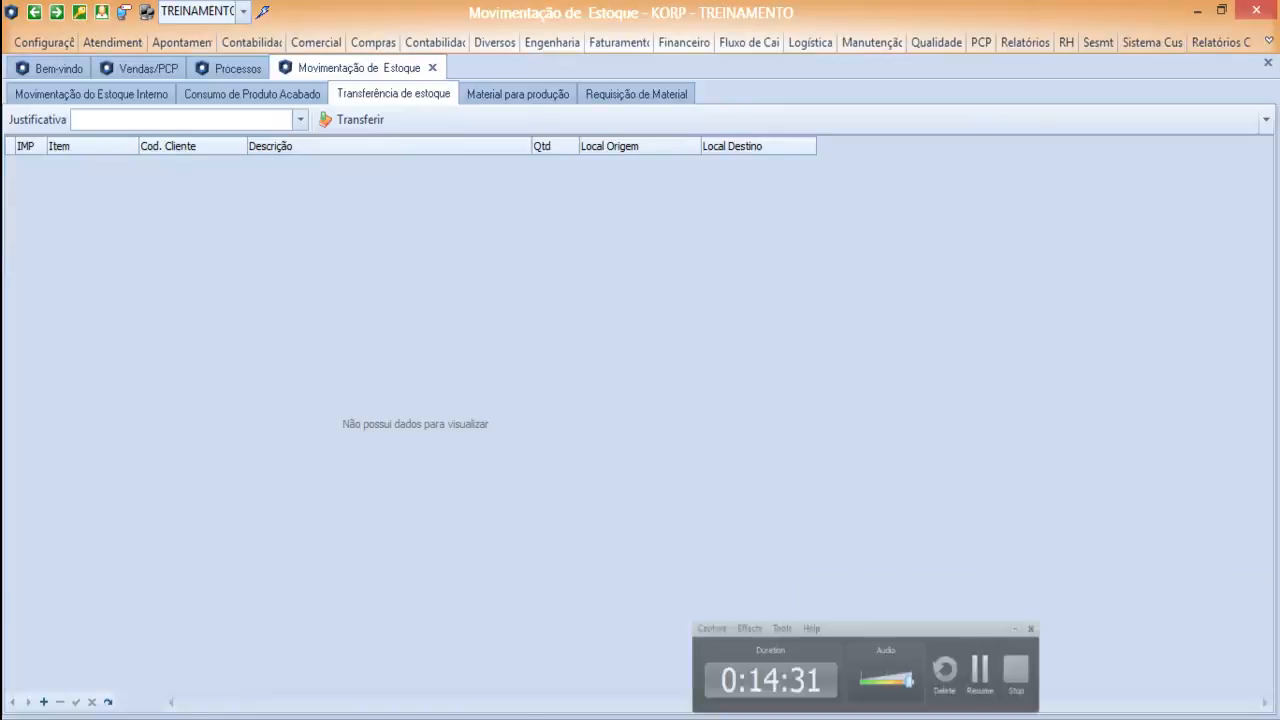
Add a new stock transfer row for item 30.005.00006.
key("Insert")
key("Tab")
type("30.005.00006")
key("Tab")
key("Tab")
key("Tab")
key("Tab")
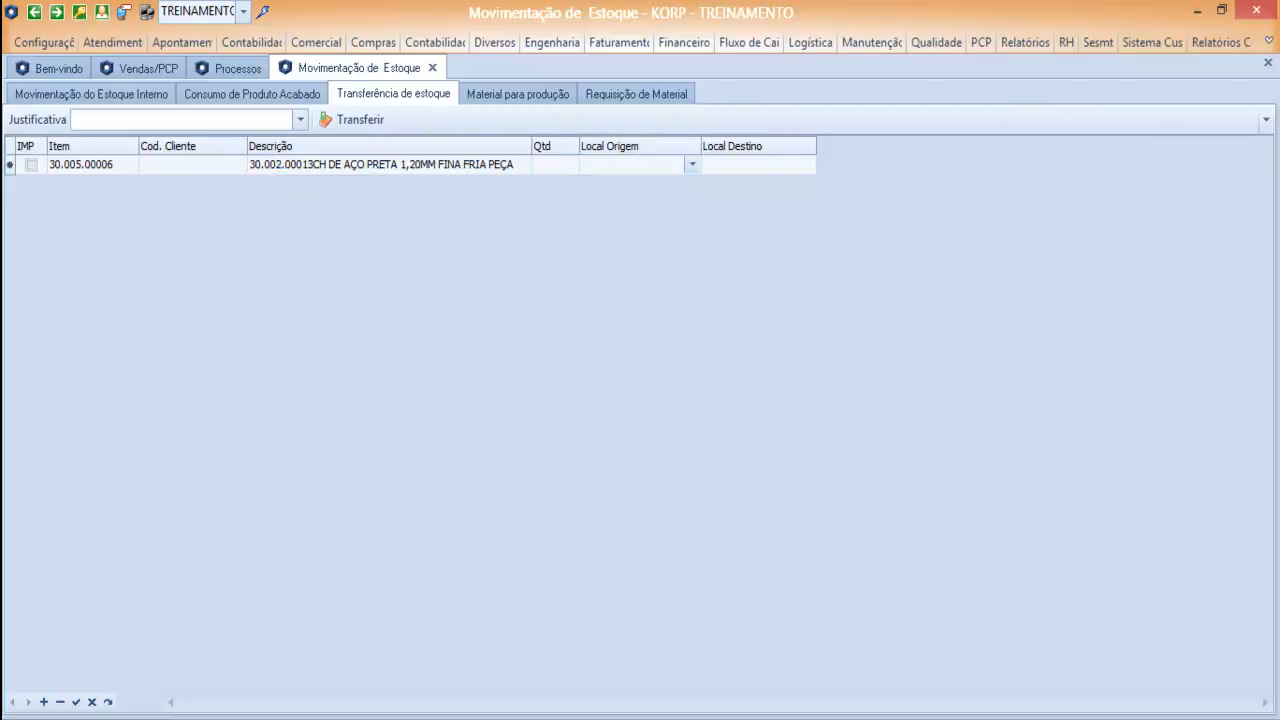
Set the transfer's source location to ESTOQUE ALMOXARIFADO PRINCIPAL and its destination to LOCAL PROJETOS.
left_click(692, 165)
left_click(640, 184)
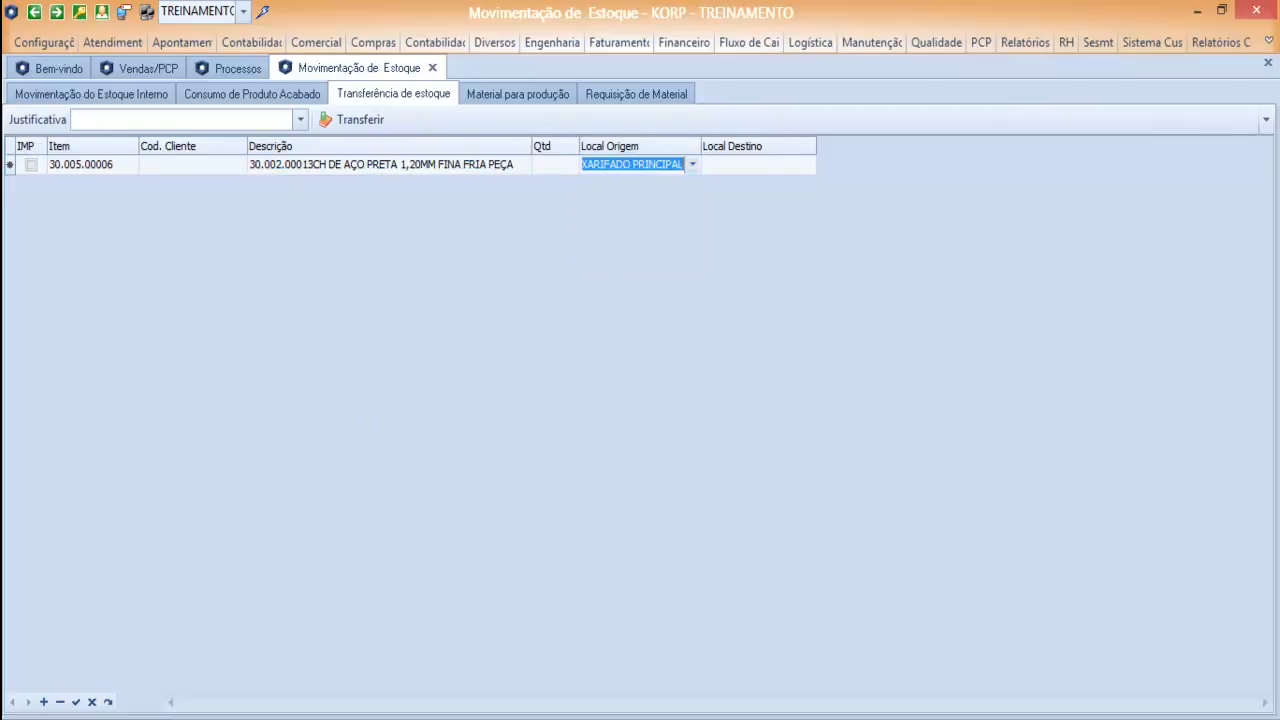
key("Tab")
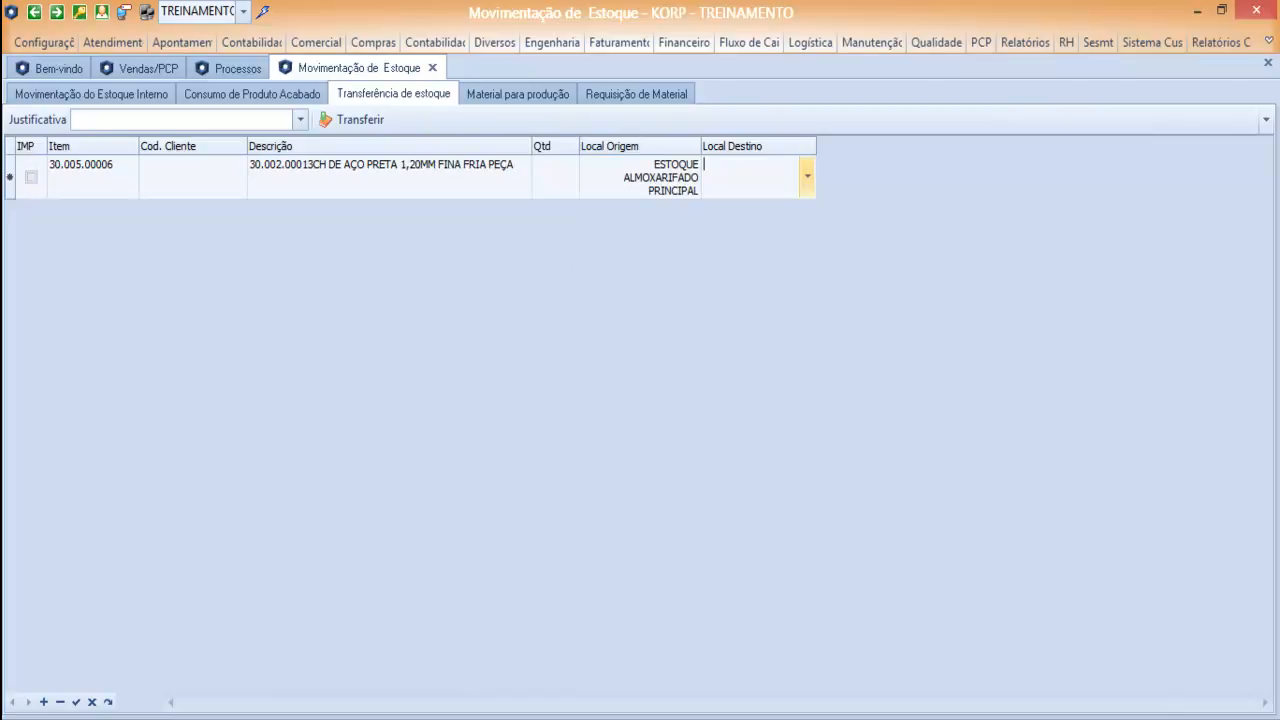
left_click(807, 177)
left_click(746, 281)
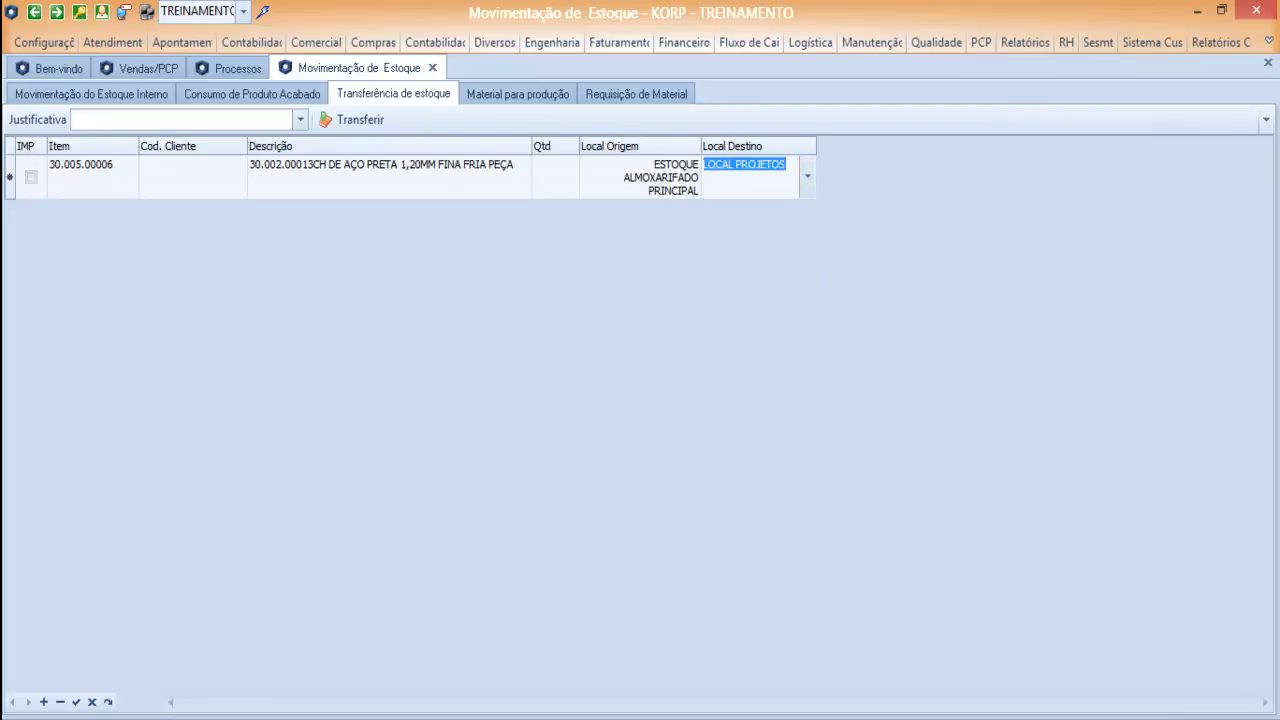
Define the transfer quantity by dimensions: COMPRIMENTO 3.000, LARGURA 1.500 and 5 pieces.
left_click(554, 175)
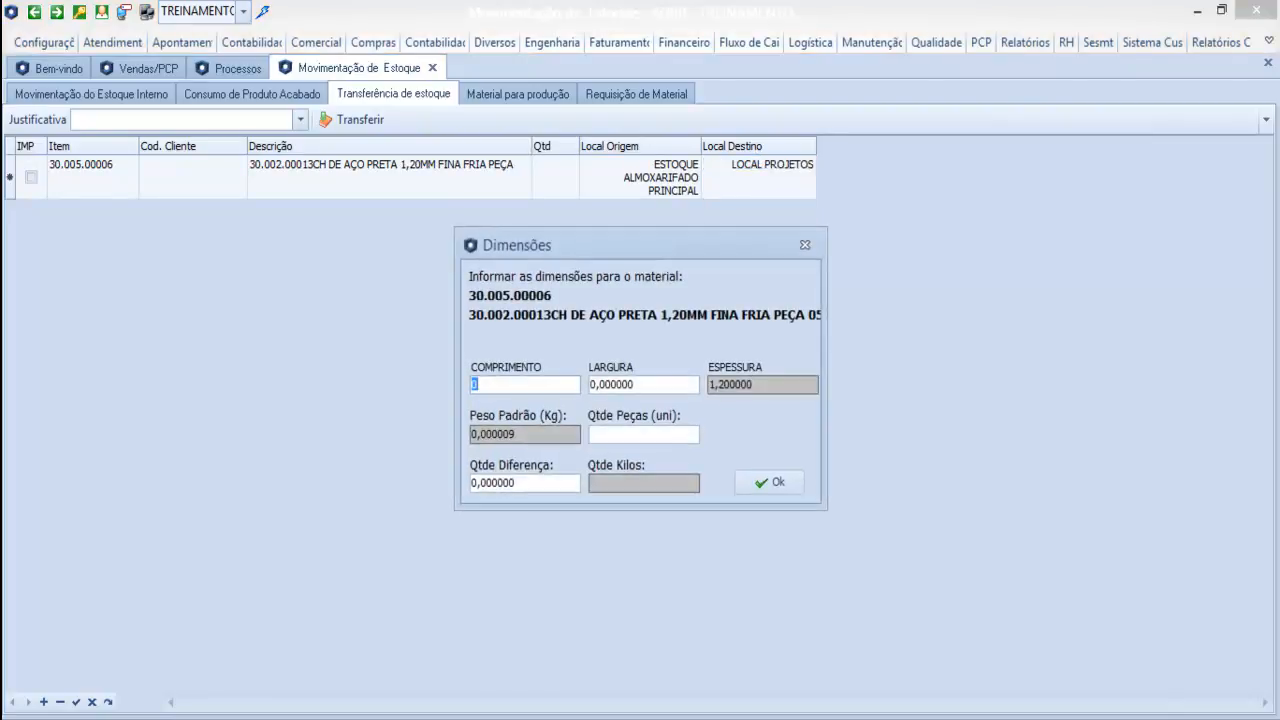
type("3.000")
key("Tab")
type("1.500")
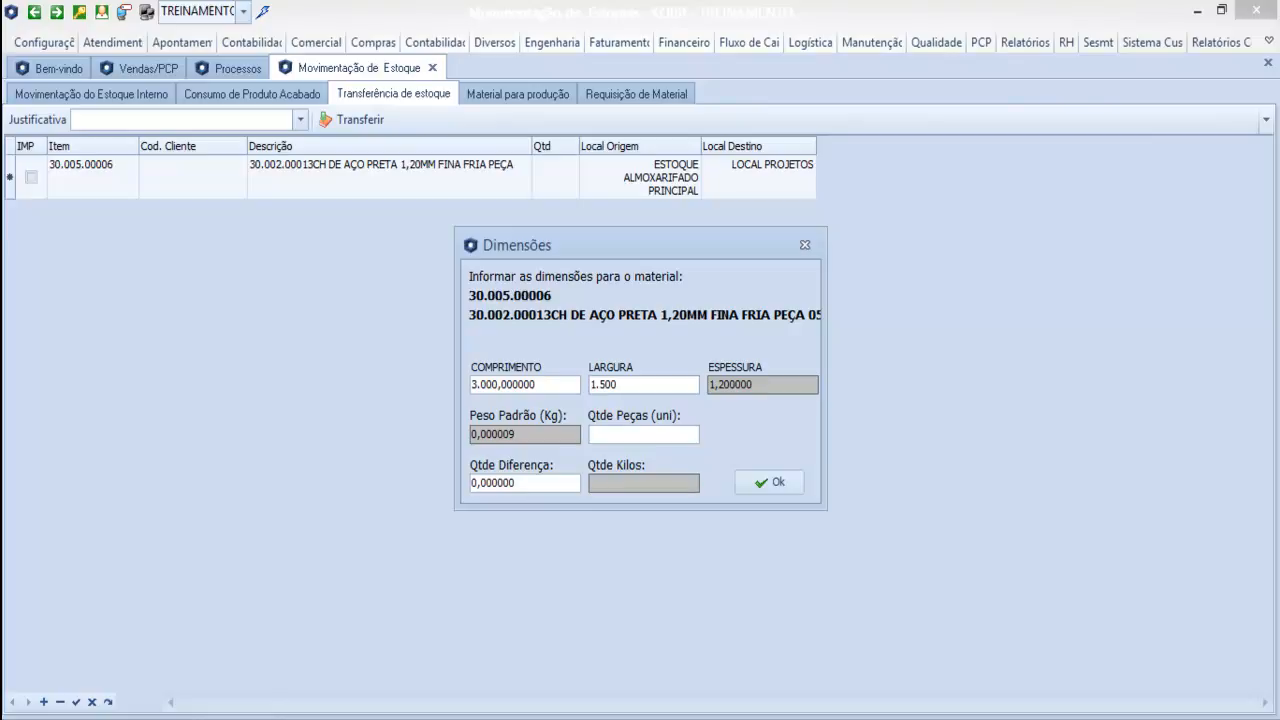
key("Tab")
type("5")
key("Tab")
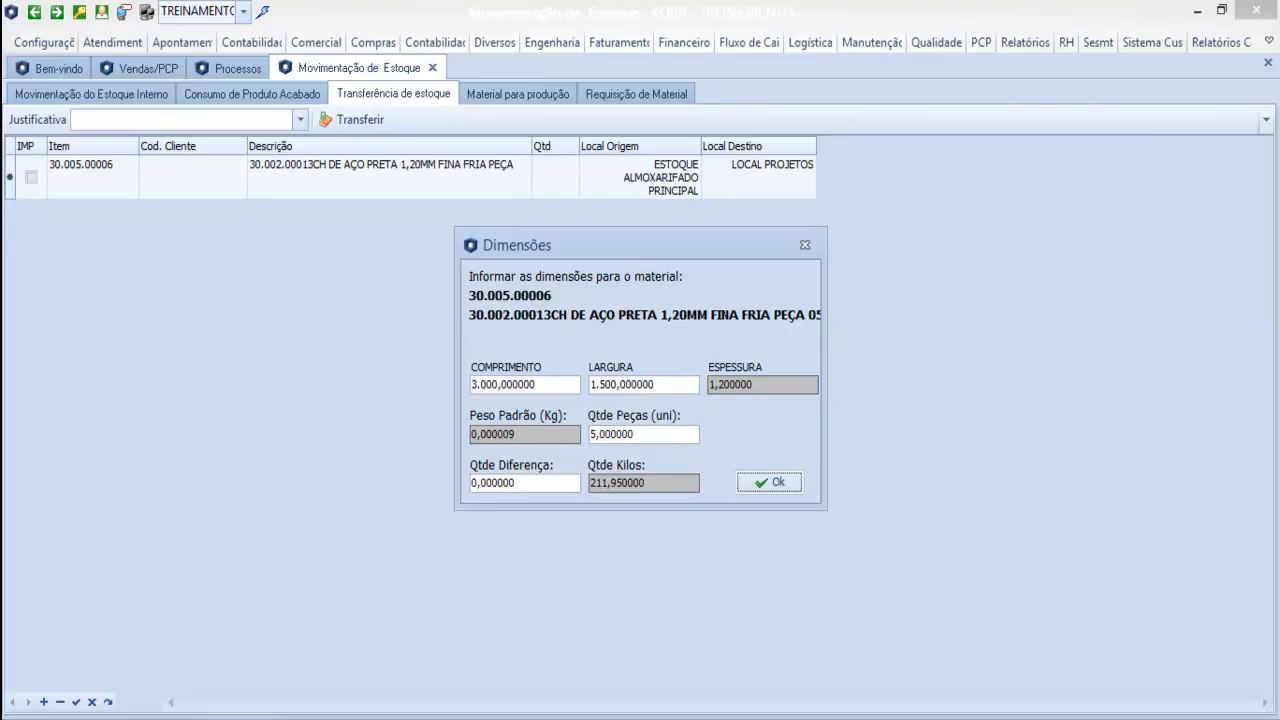
key("Return")
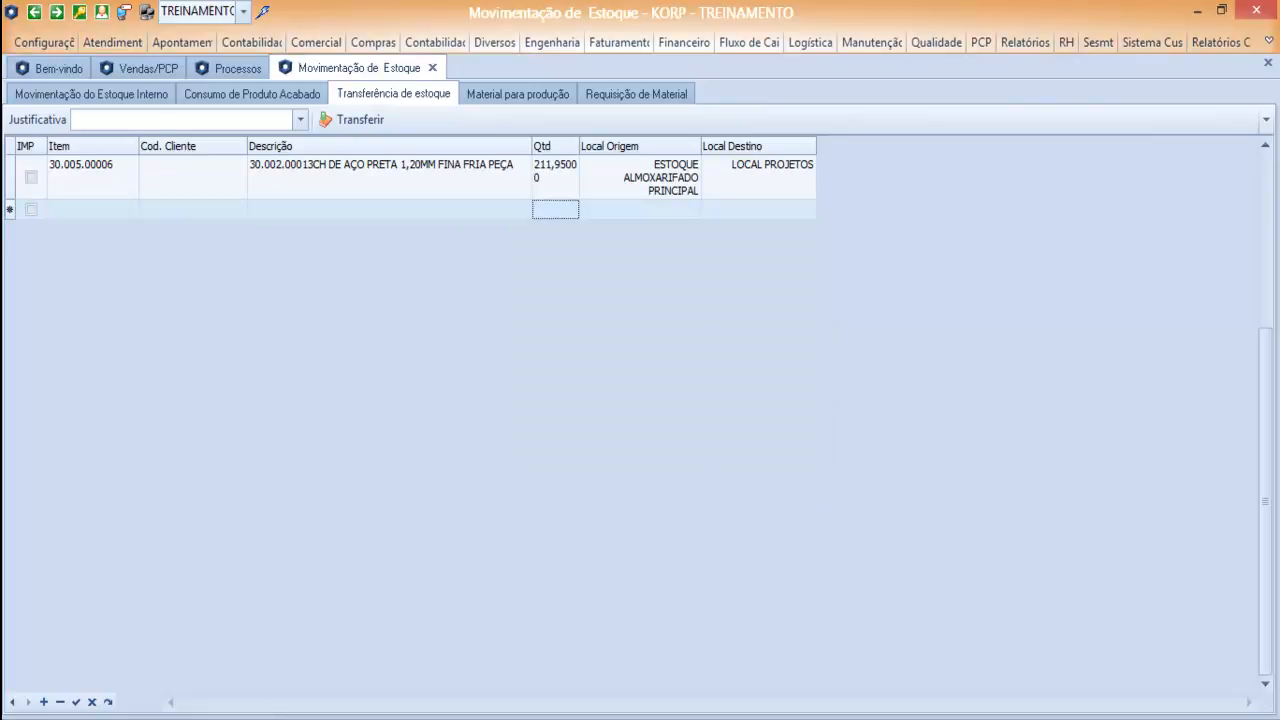
Execute the stock transfer of 30.005.00006 to LOCAL PROJETOS and confirm it.
key("Up")
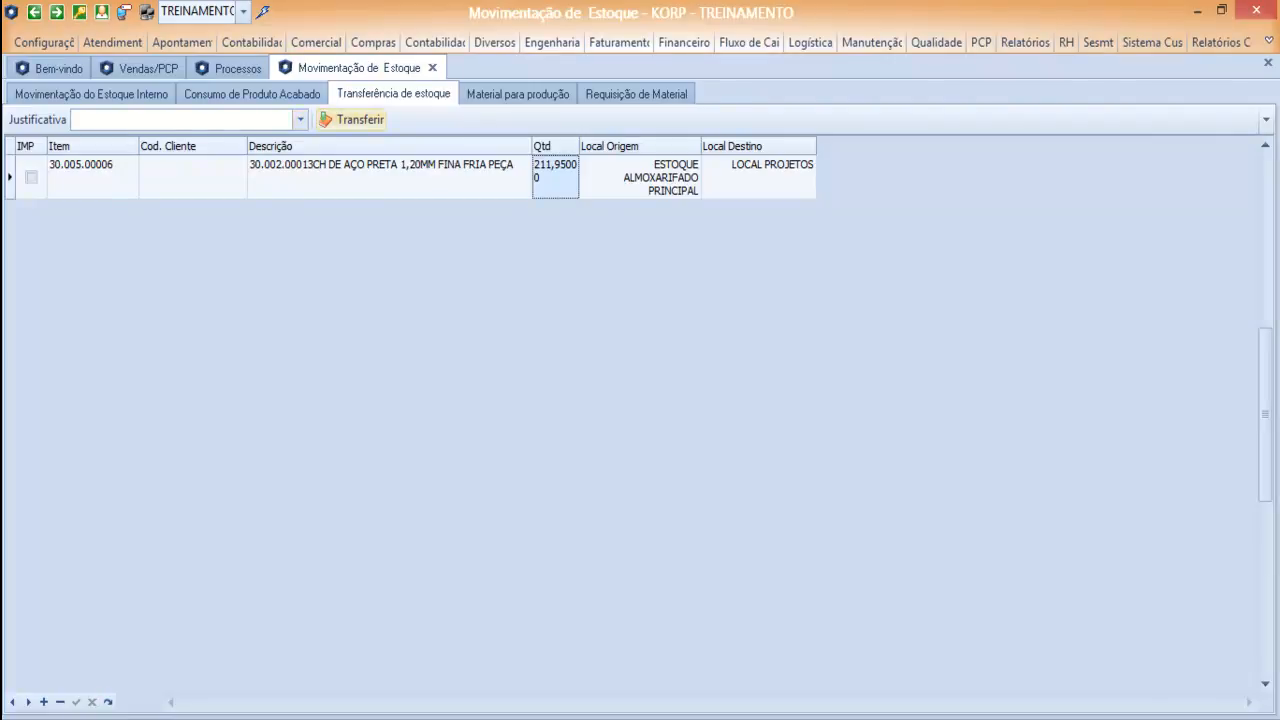
left_click(352, 120)
left_click(684, 449)
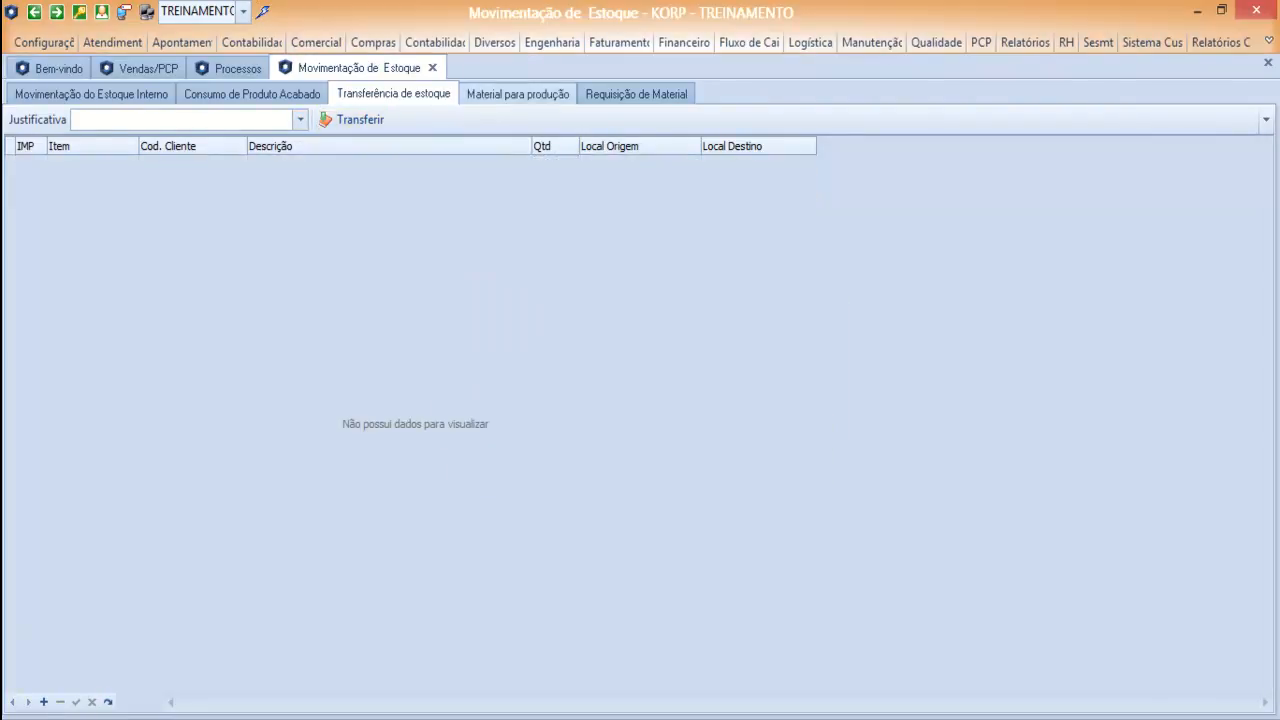
Return to the Vendas/PCP planning, locate raw material 30.005.00006 and plan the item again.
left_click(140, 68)
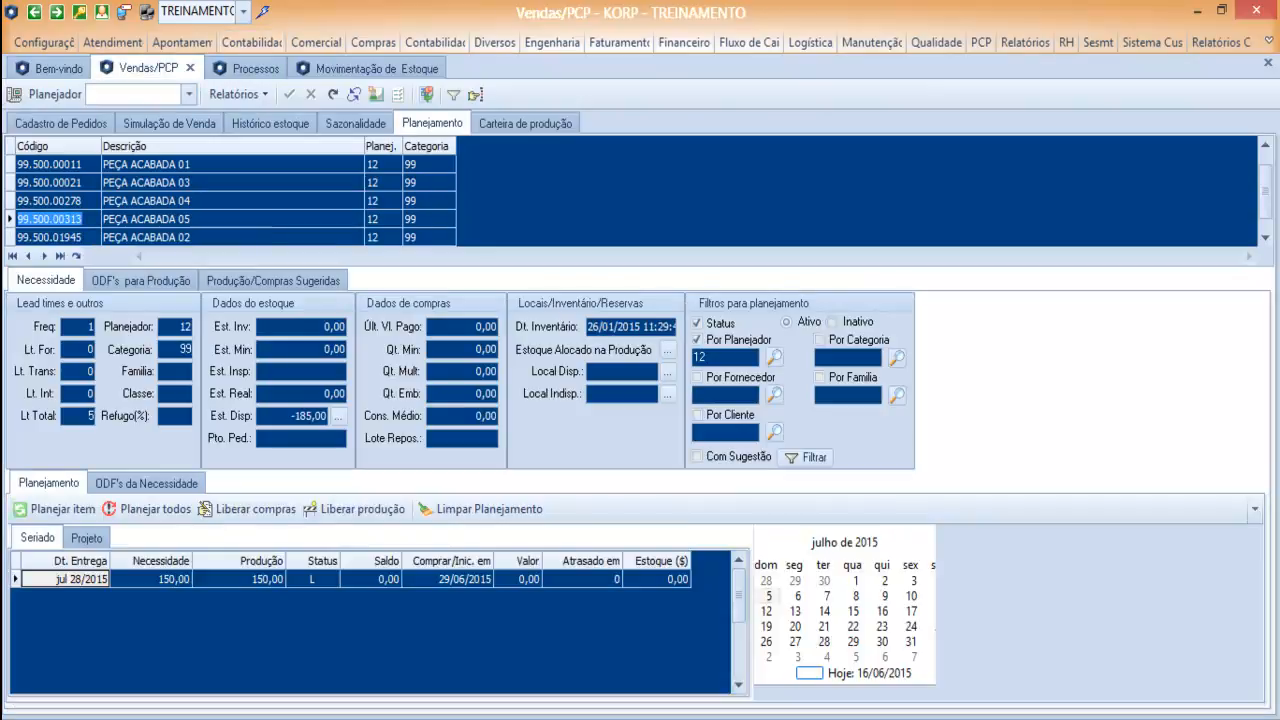
left_click(57, 147)
type("30.005.00006")
key("Return")
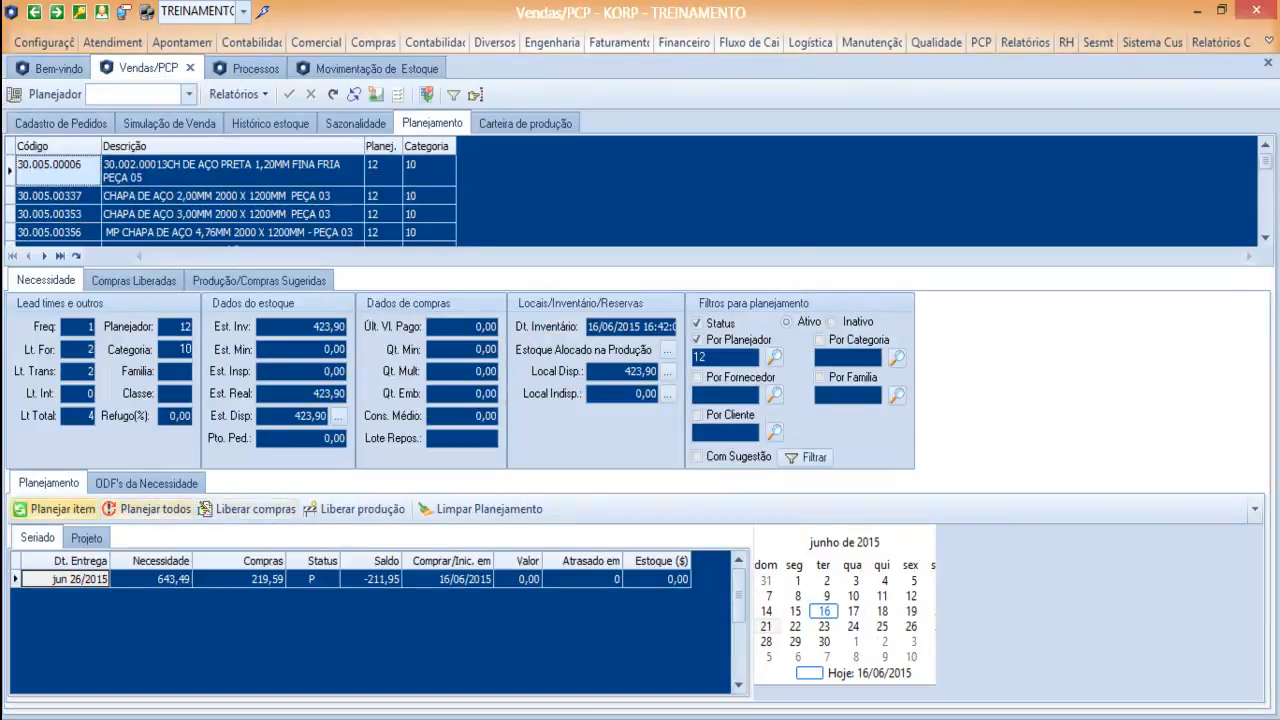
left_click(55, 509)
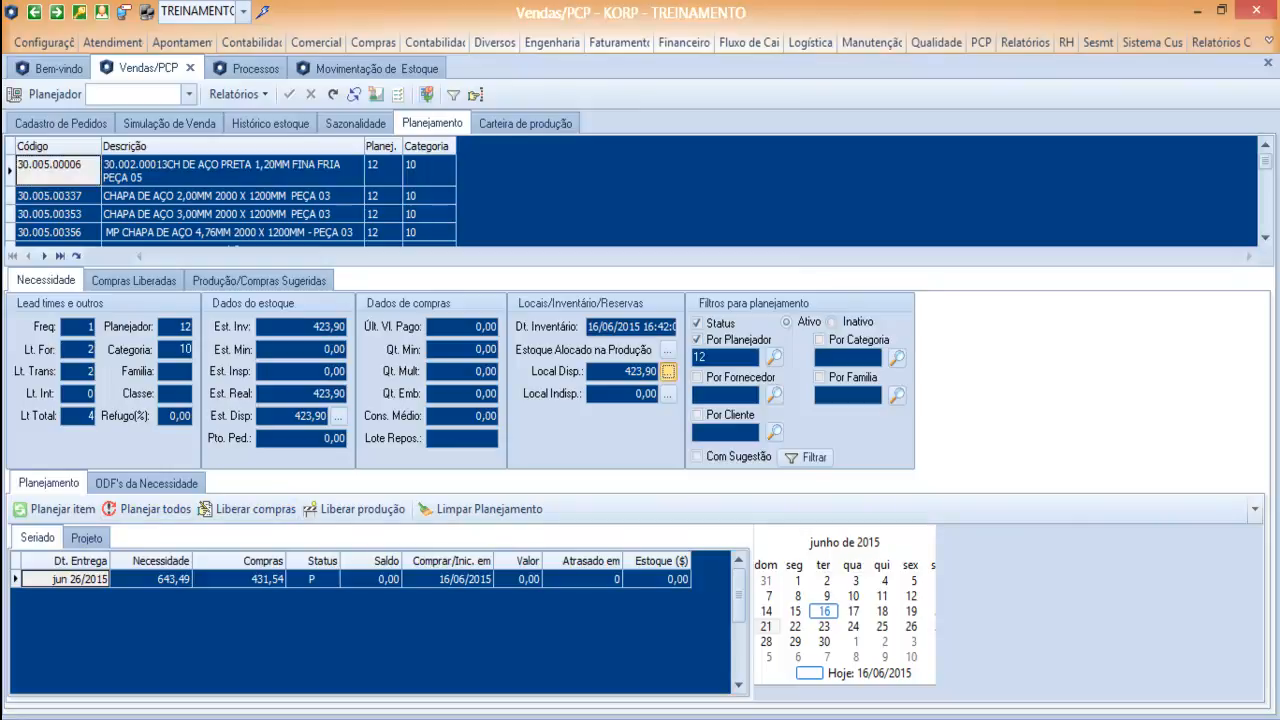
Check the raw material's plannable stock by location against its Seriado and Projeto planning.
left_click(668, 371)
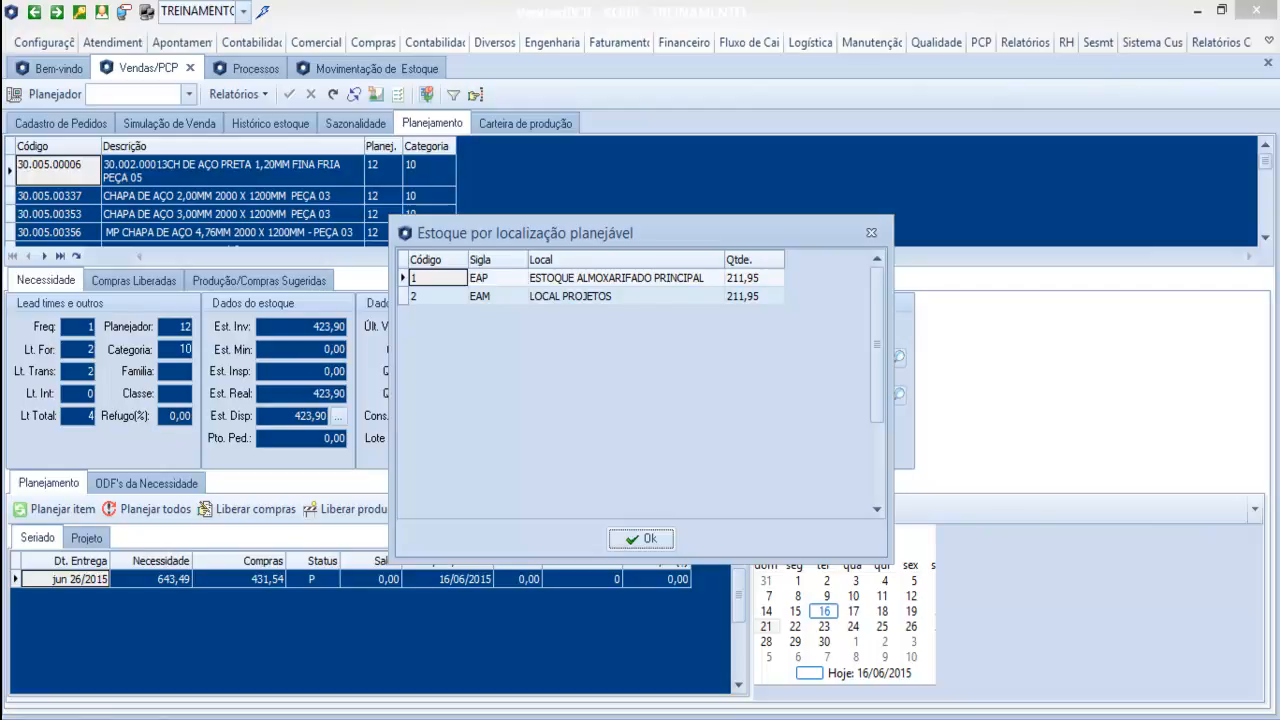
left_click(871, 232)
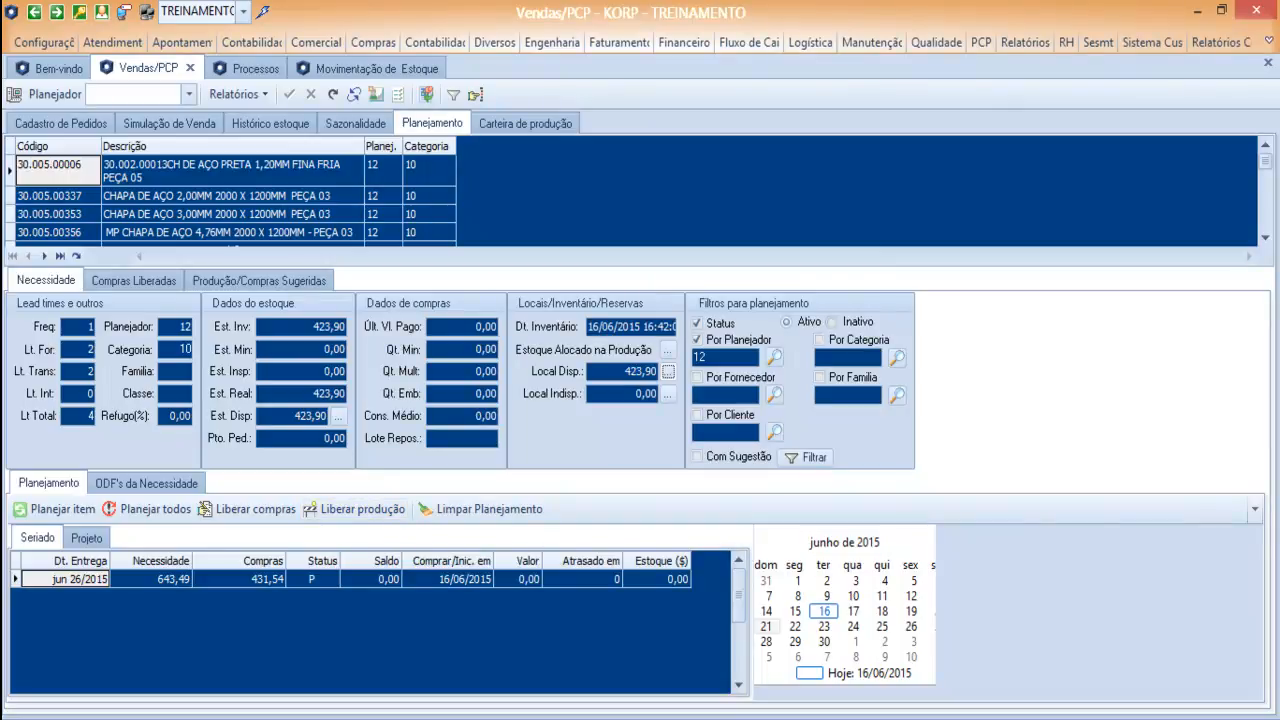
left_click(86, 538)
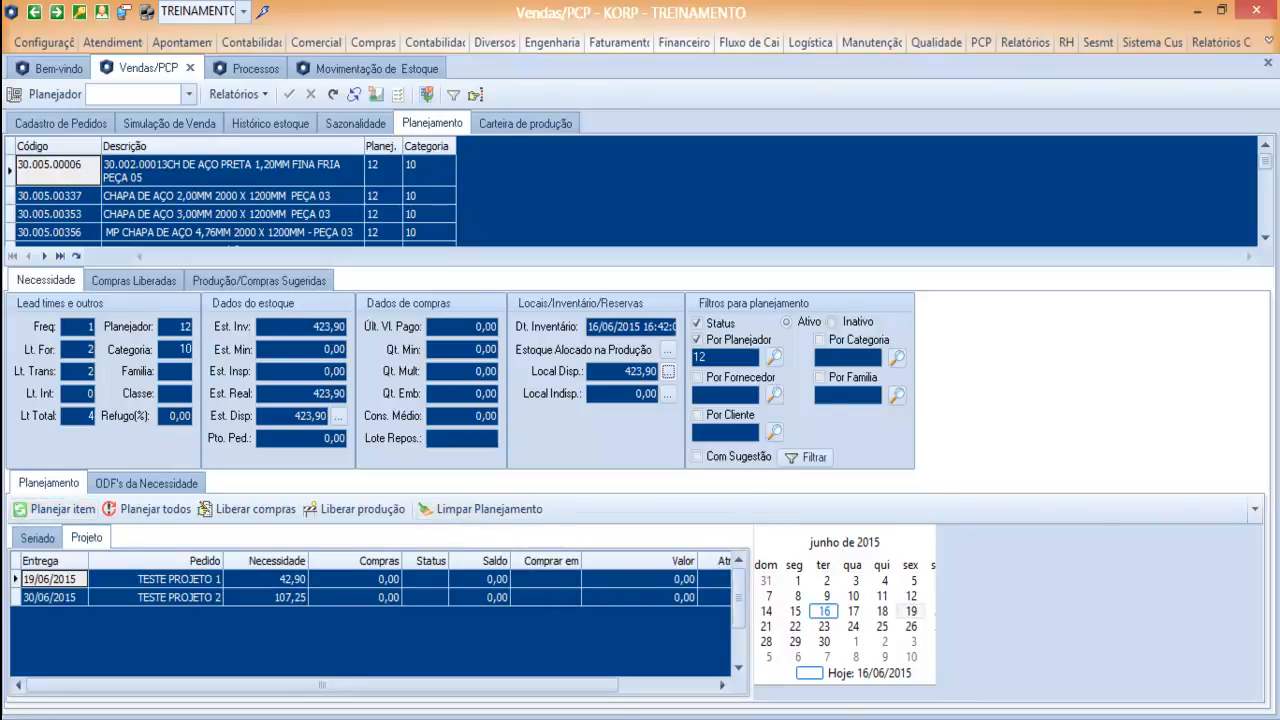
left_click(668, 371)
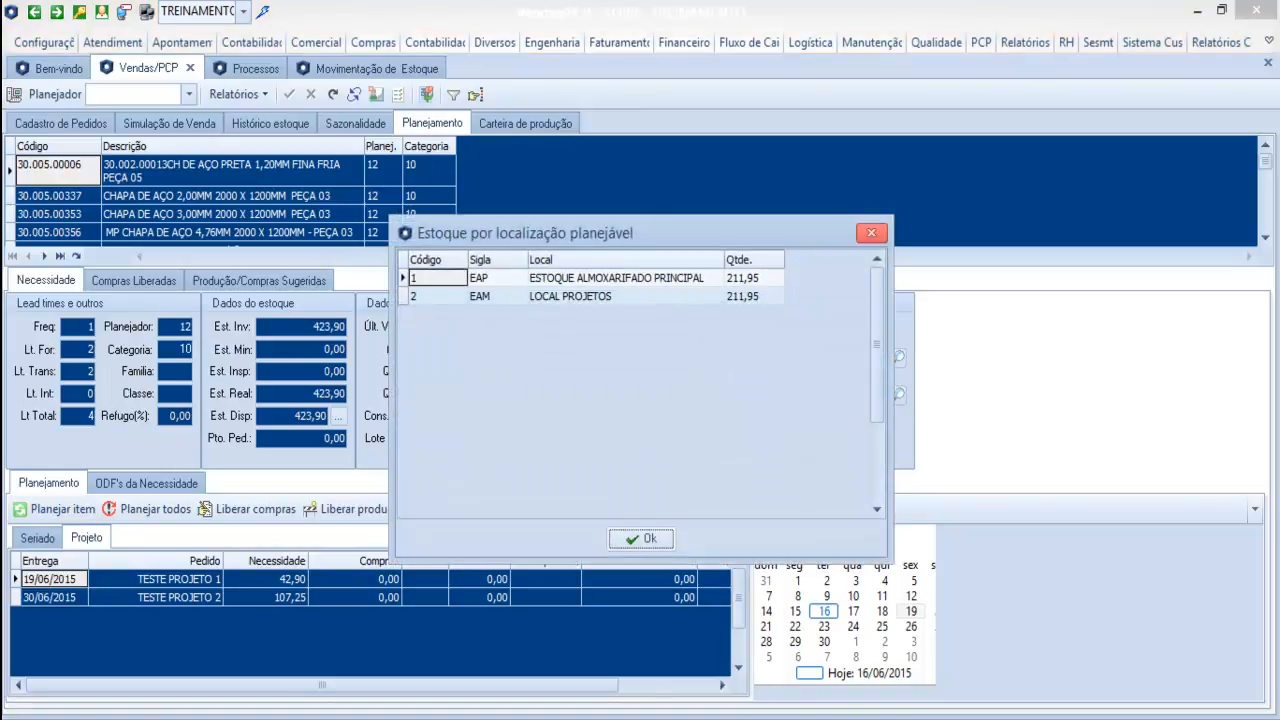
left_click(871, 232)
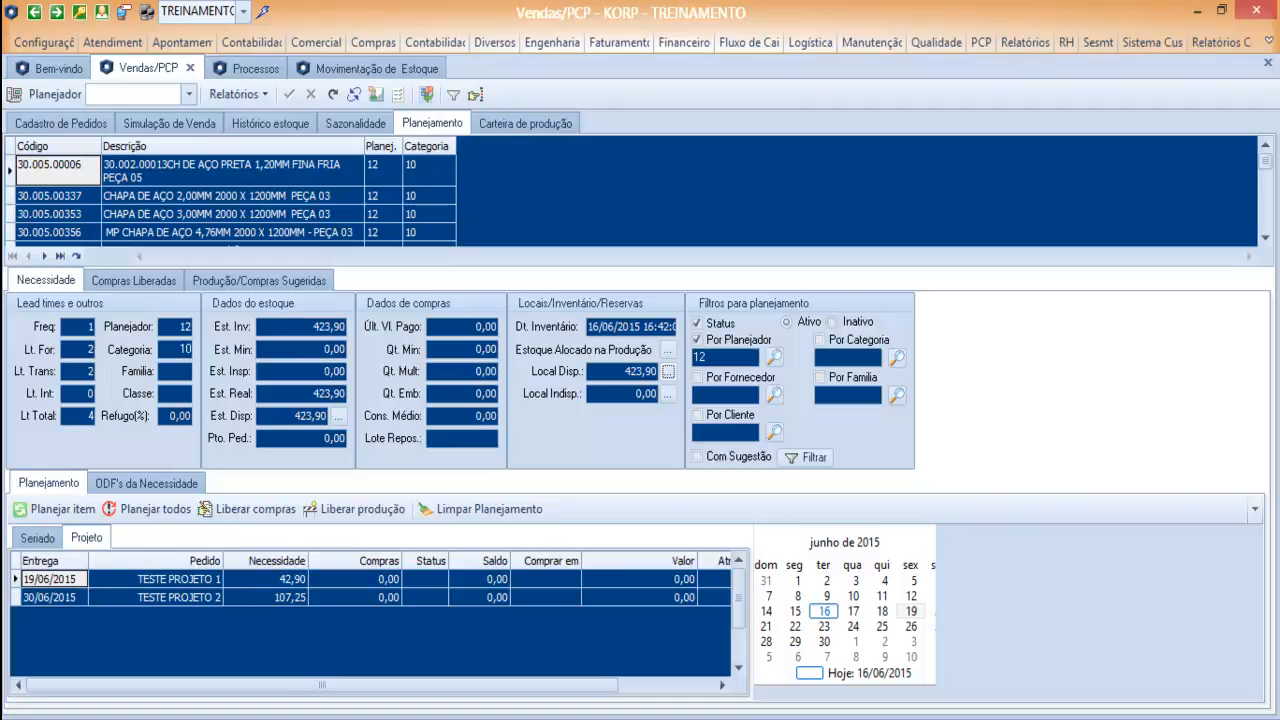
Compare the replanned Seriado need and purchase suggestion of 30.005.00006 with its Projeto needs for TESTE PROJETO 1 and TESTE PROJETO 2.
left_click(38, 538)
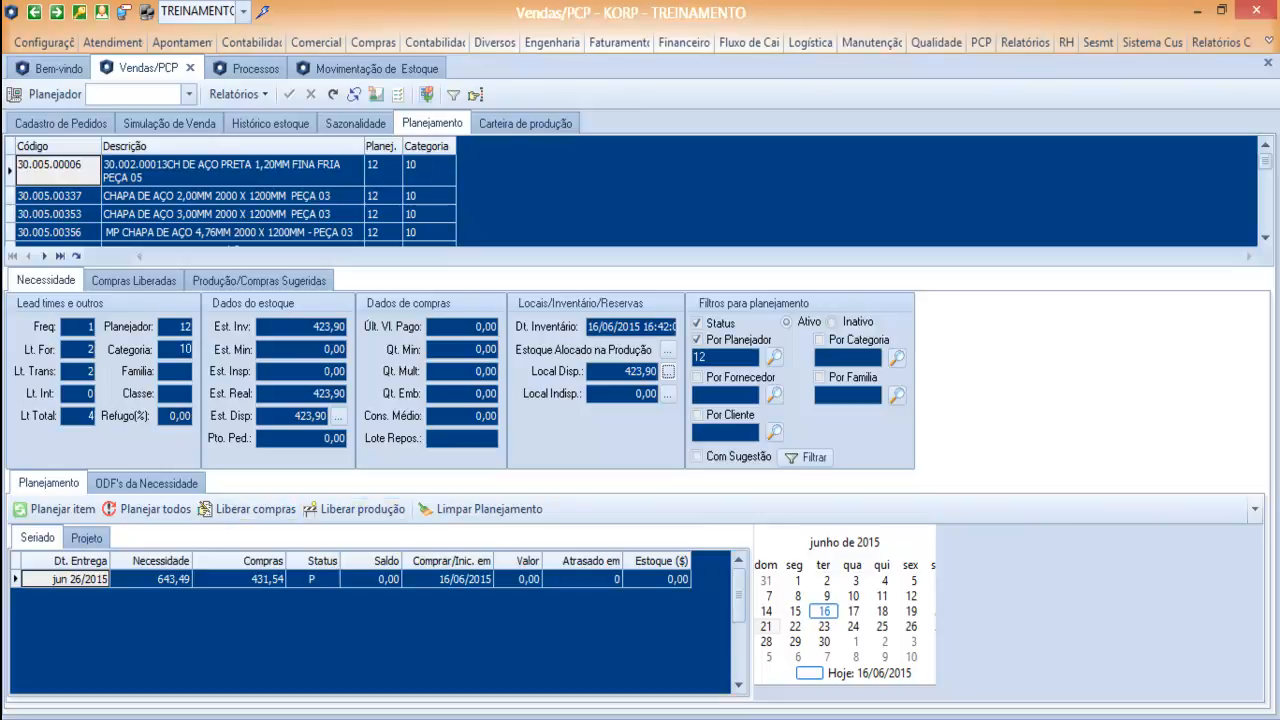
left_click(86, 538)
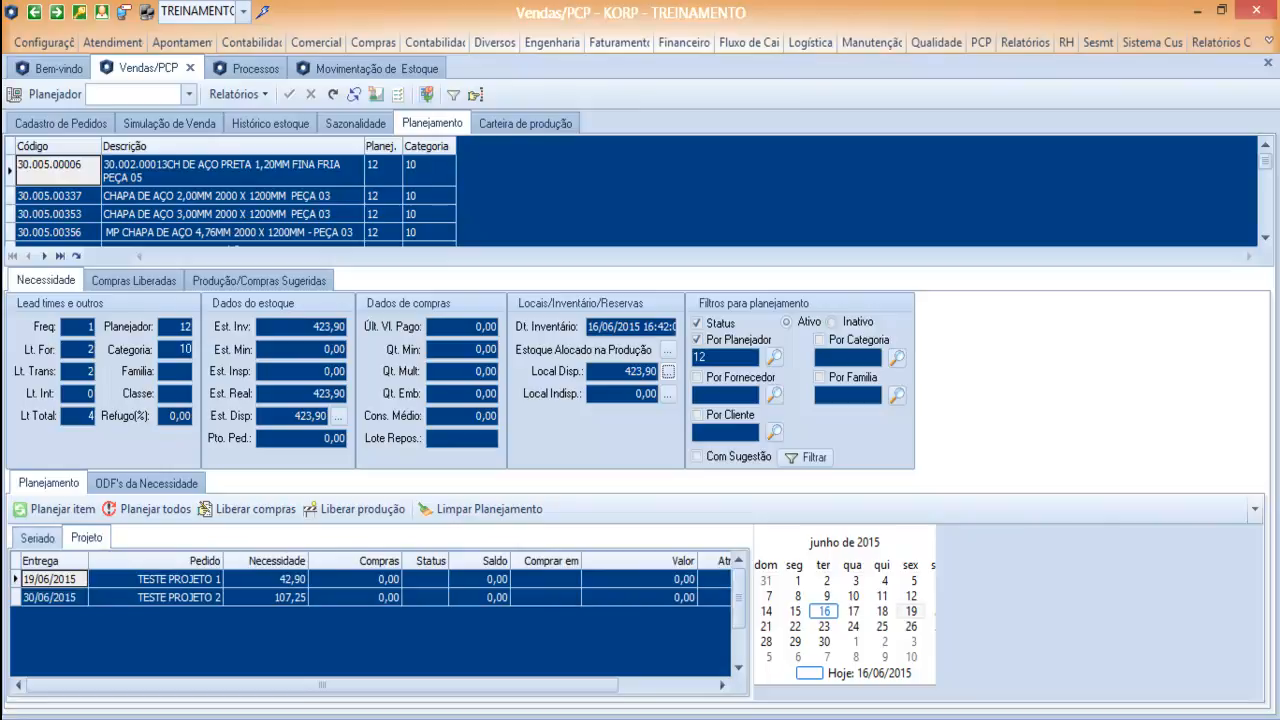
left_click(37, 538)
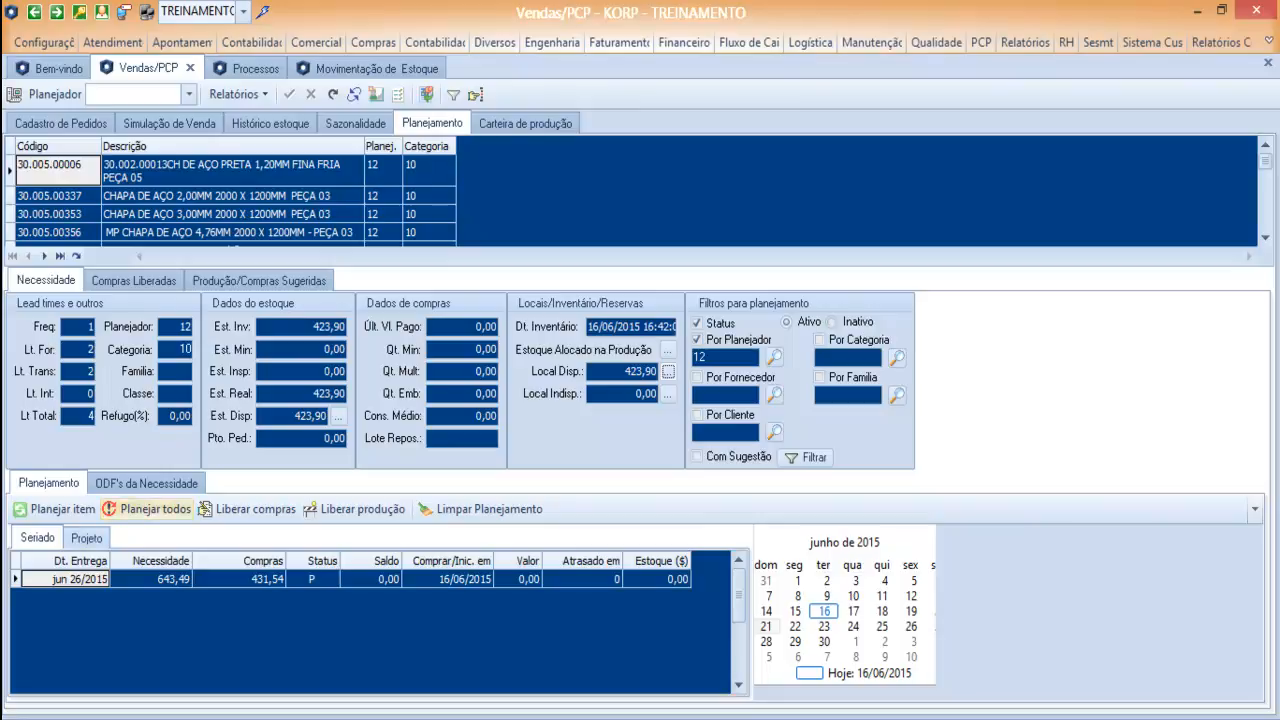
left_click(86, 538)
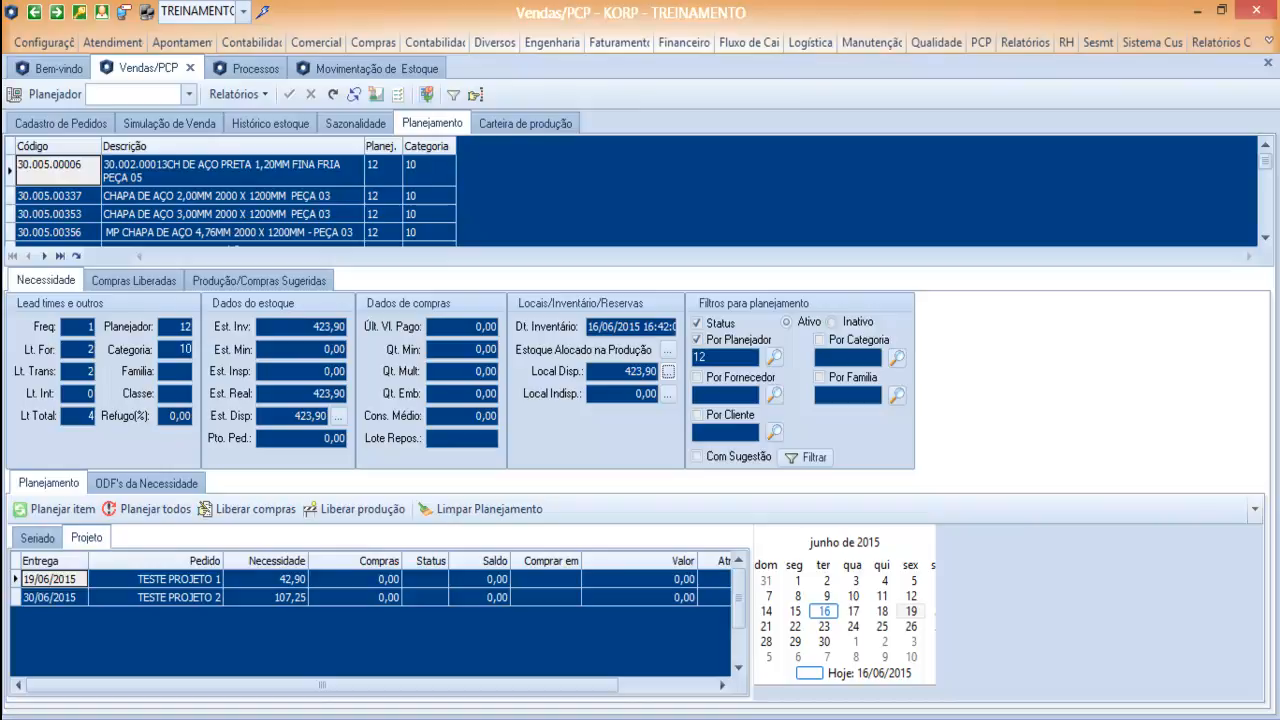
left_click(38, 538)
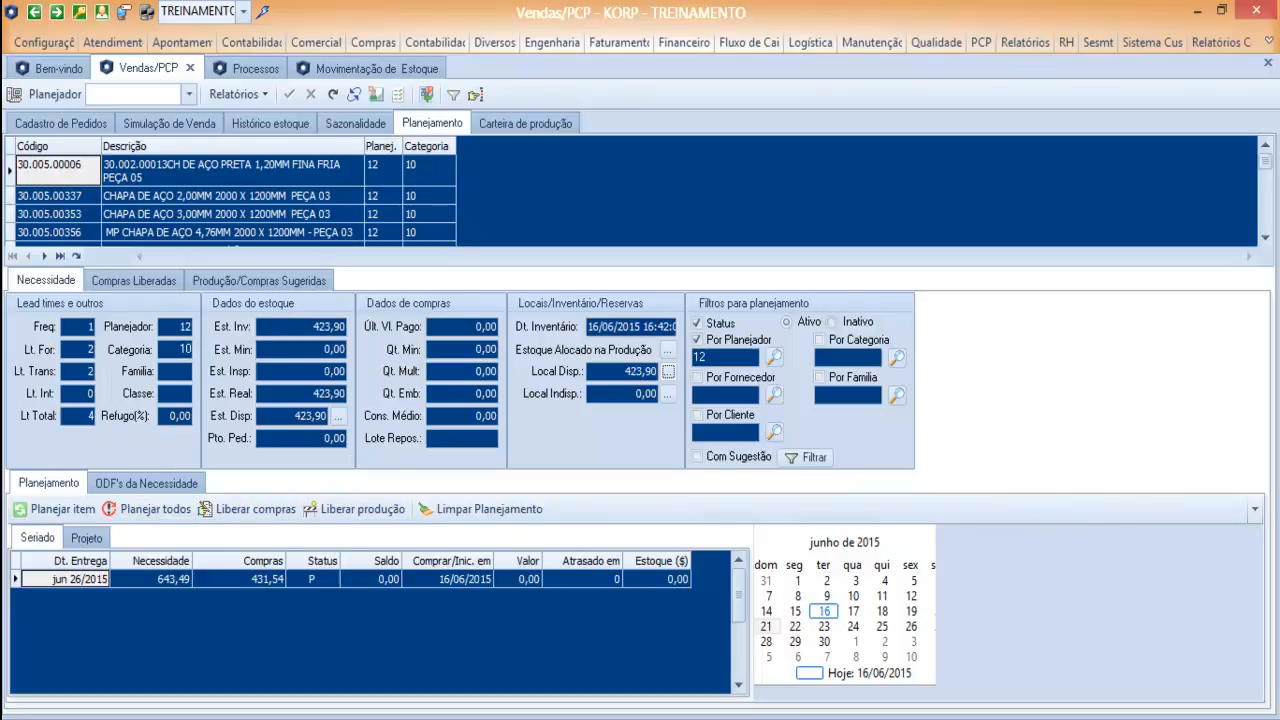
left_click(86, 538)
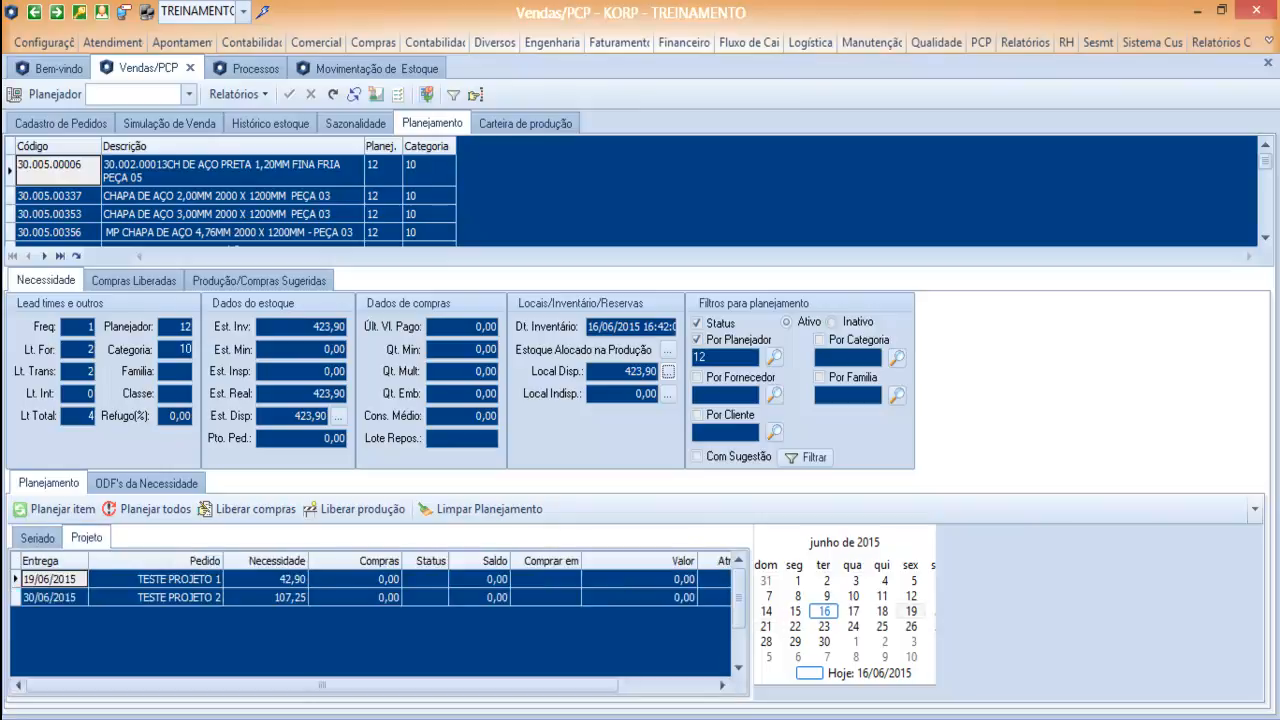
left_click(86, 538)
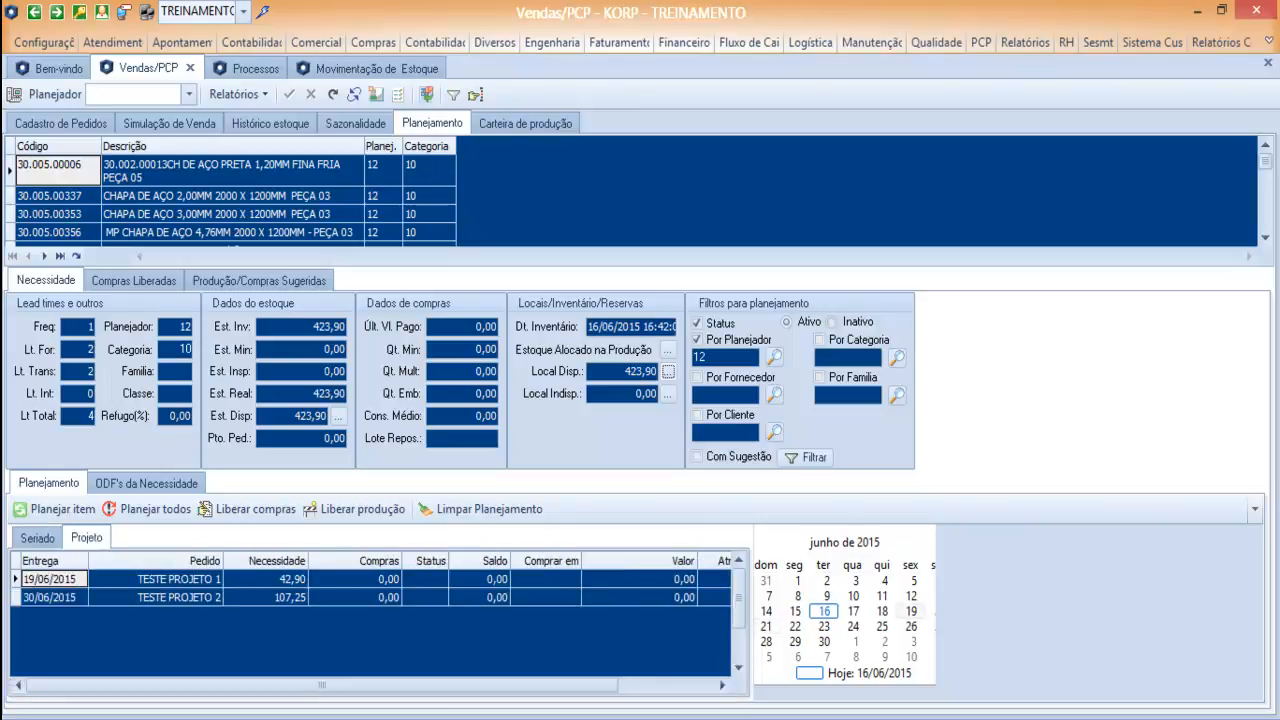